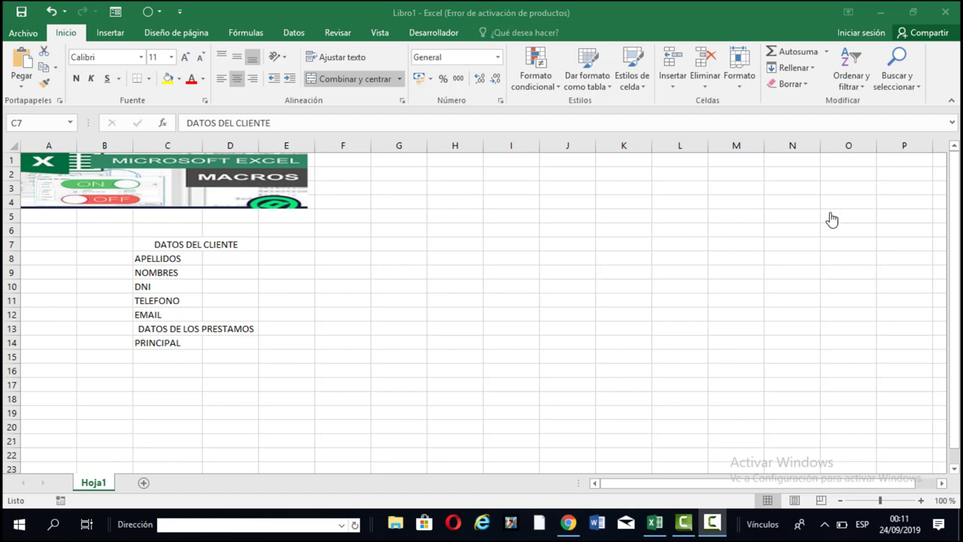
Enter the labels TASA, TIEMPO and CUOTA into C15, C16 and C17 below PRINCIPAL.
click(231, 251)
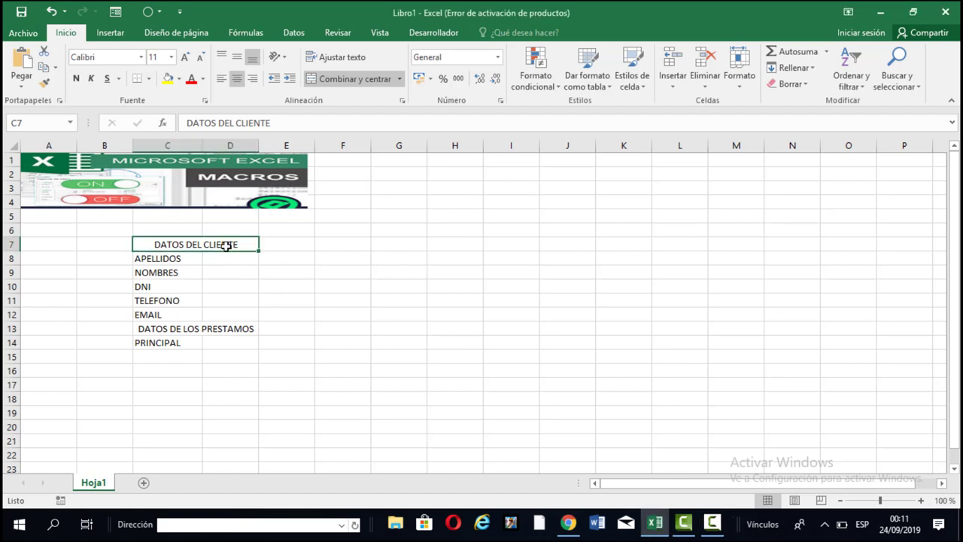
click(209, 257)
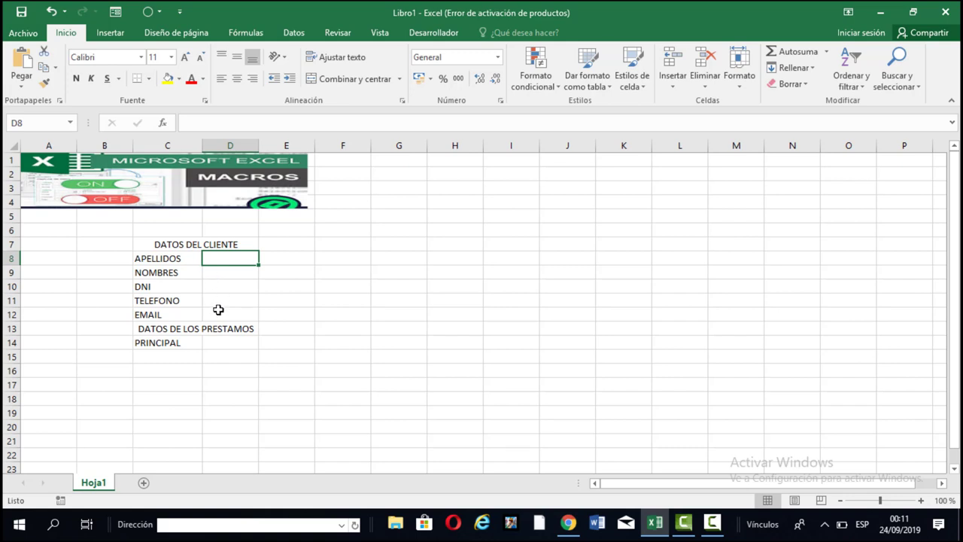
click(218, 309)
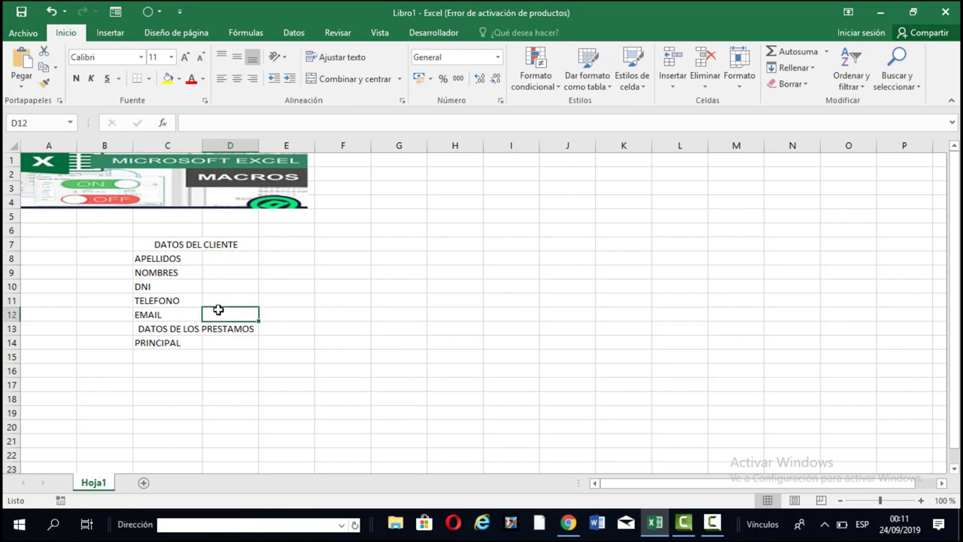
click(180, 353)
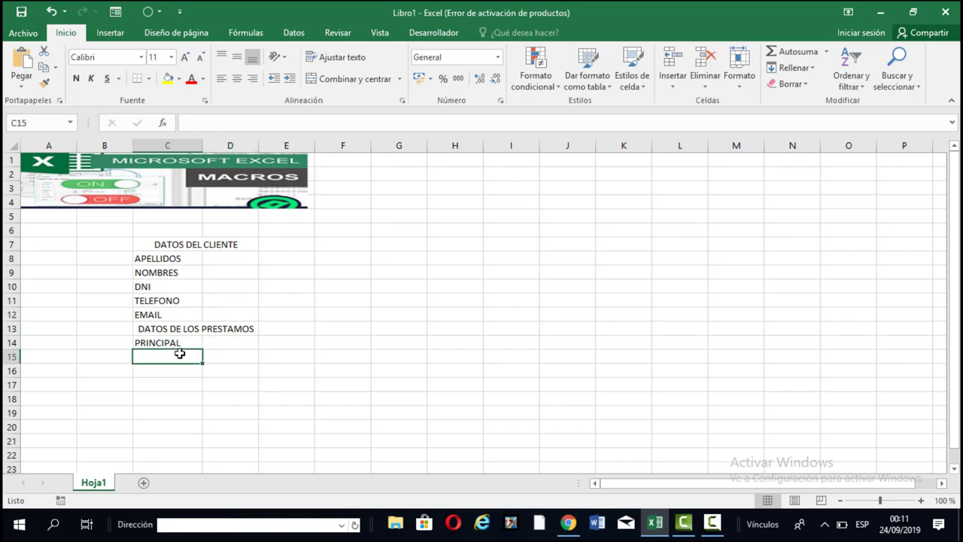
key(Up)
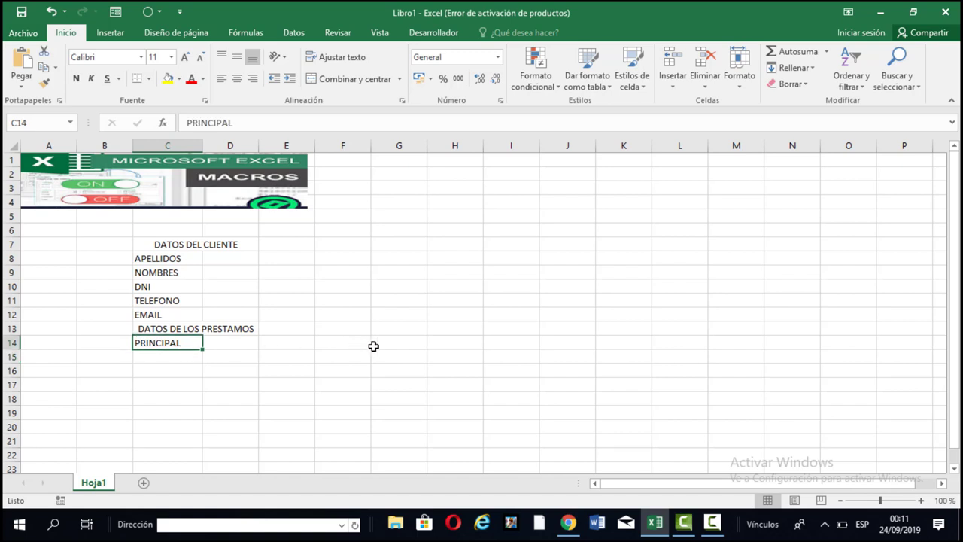
key(Down)
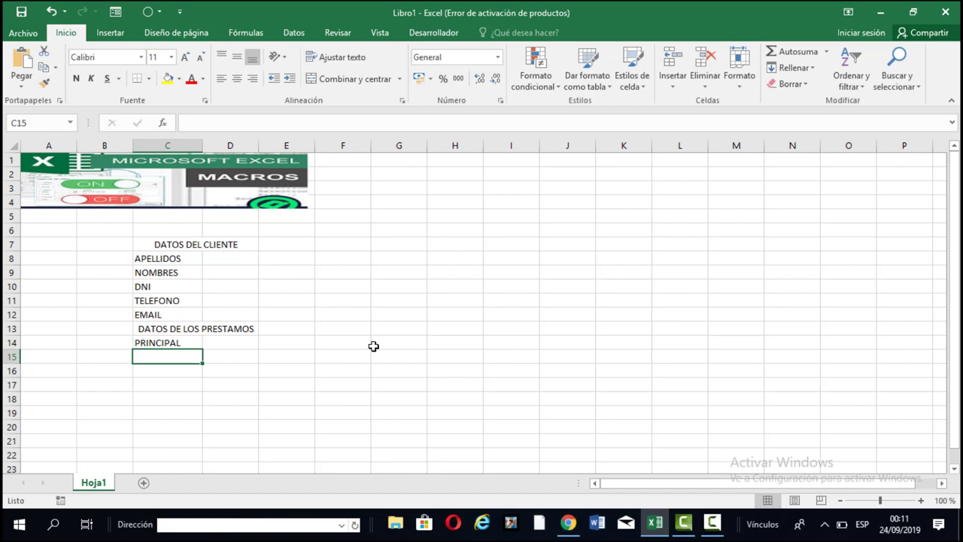
text(TASA)
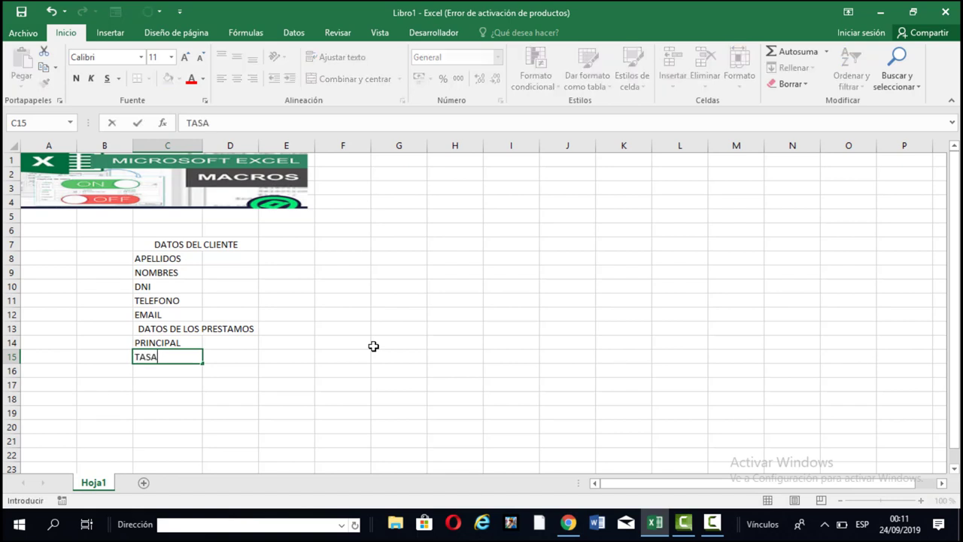
key(Return)
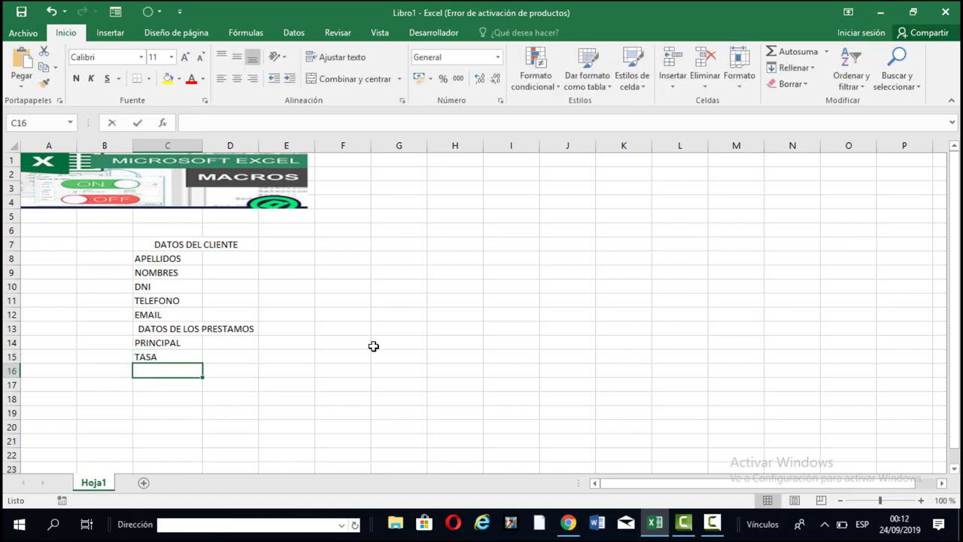
text(TIEMPO)
key(Return)
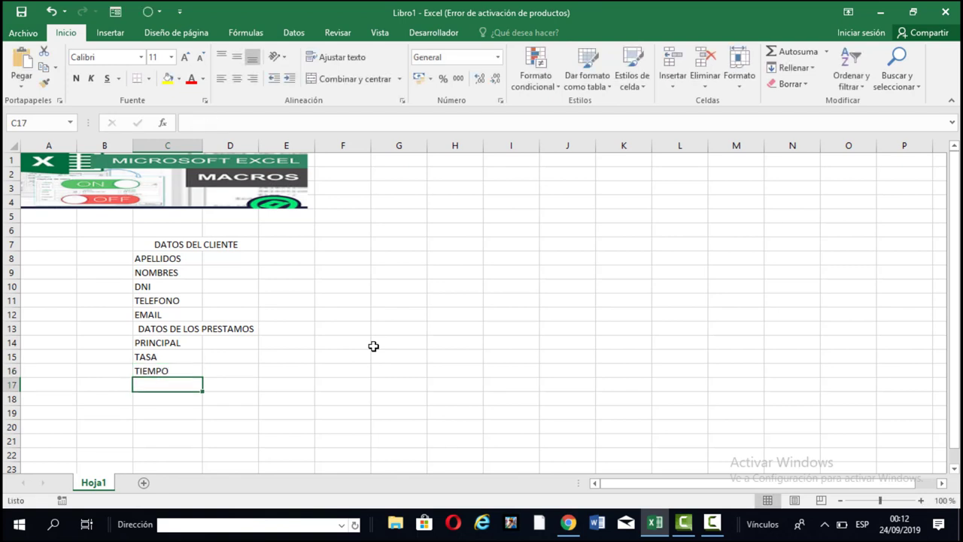
text(CUOTA)
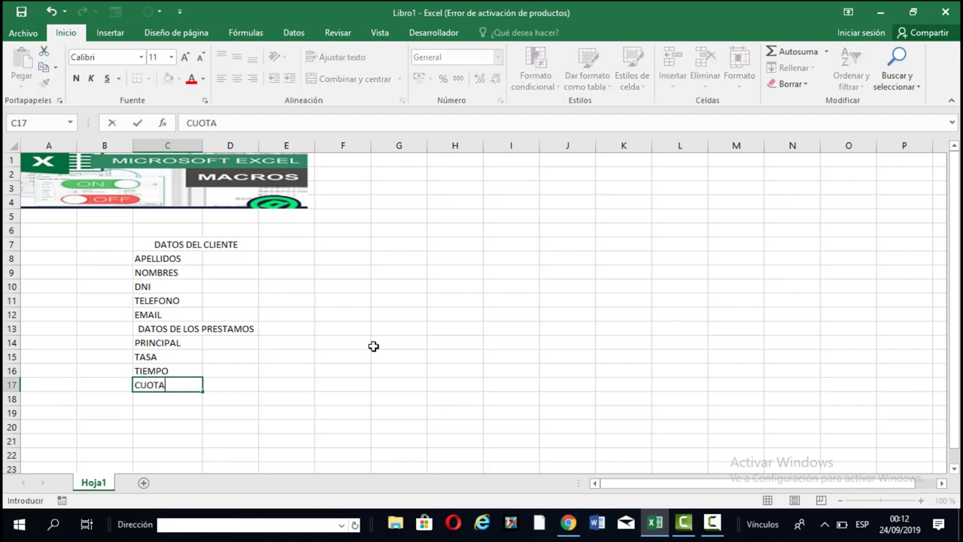
click(251, 382)
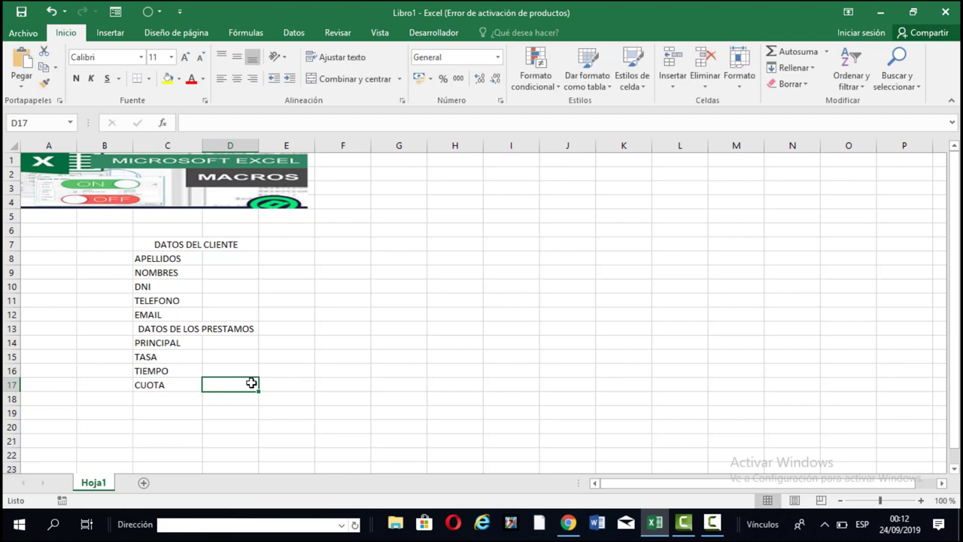
click(176, 247)
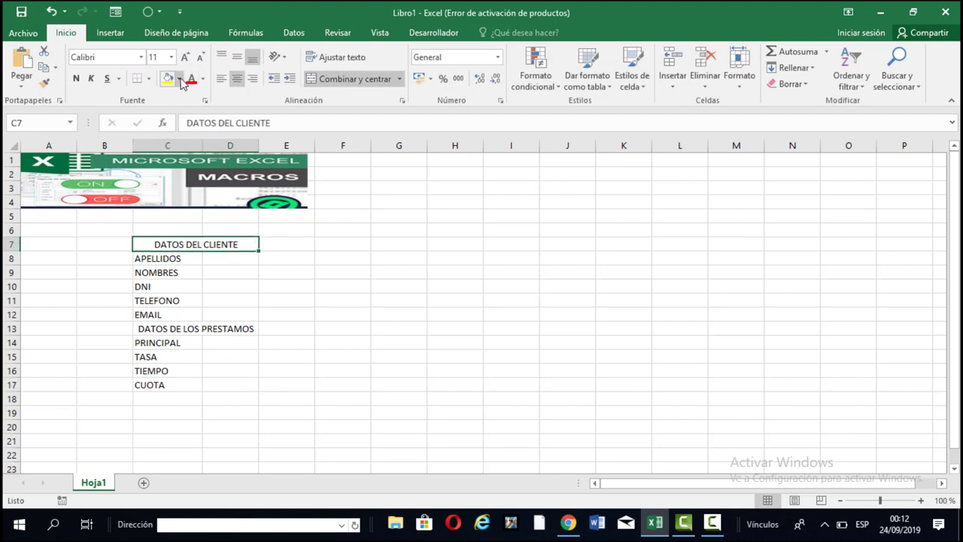
Fill the DATOS DEL CLIENTE heading light green and DATOS DE LOS PRESTAMOS light gold.
click(180, 79)
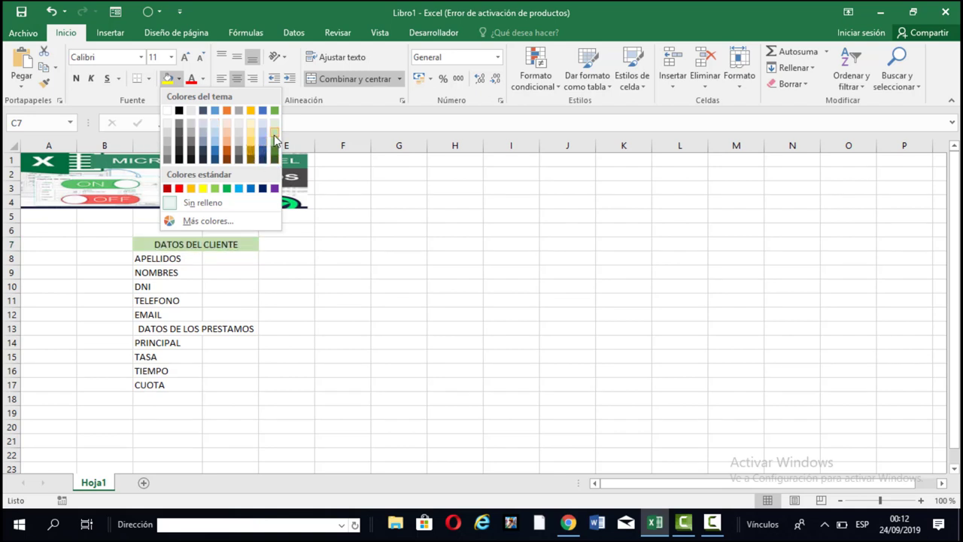
click(273, 144)
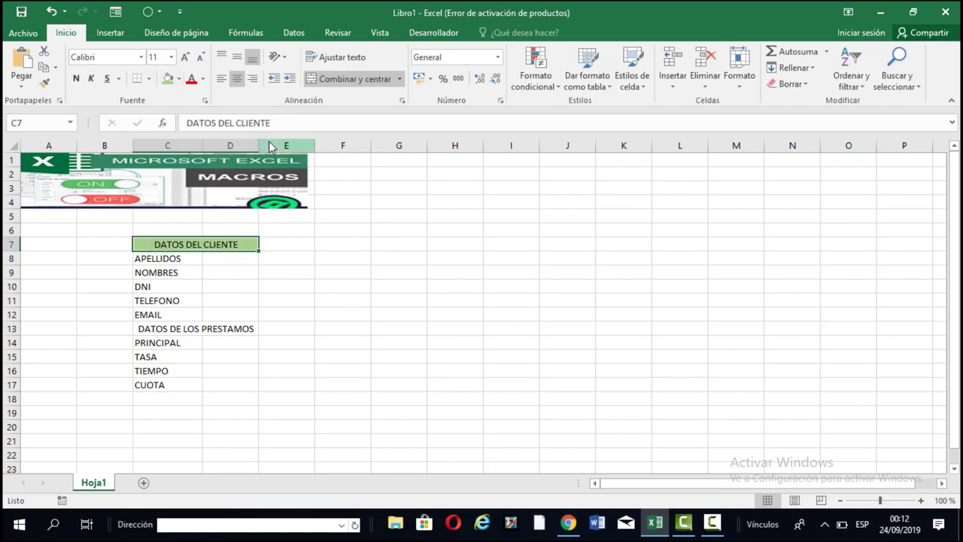
click(228, 328)
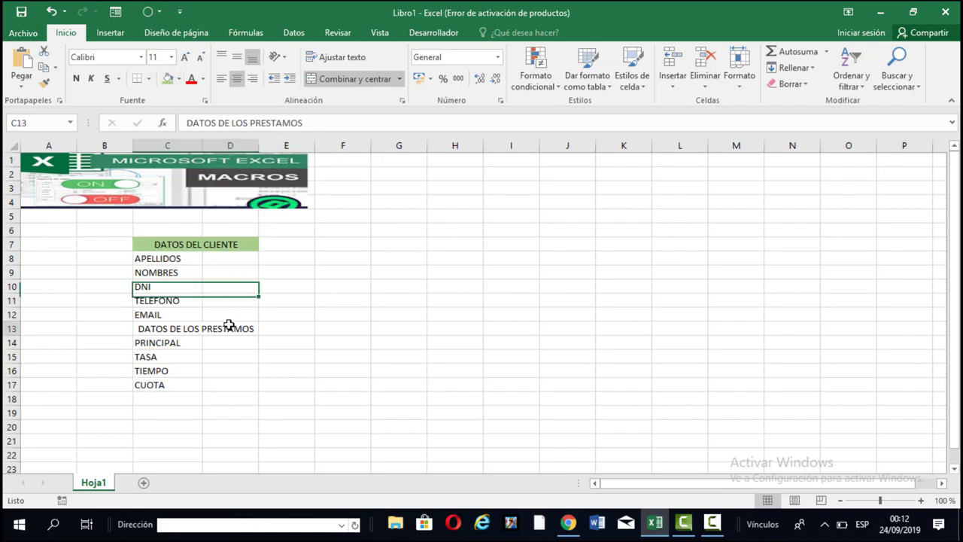
click(178, 79)
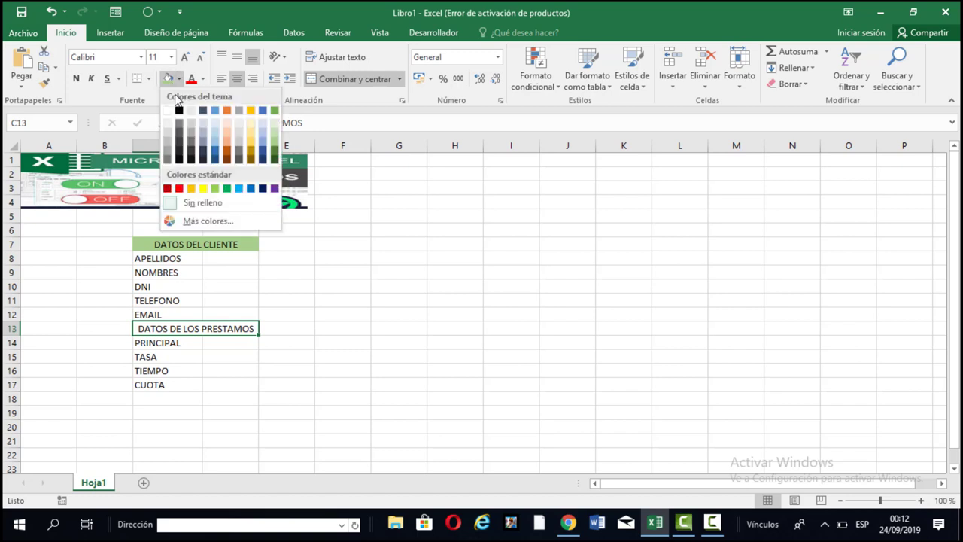
click(251, 134)
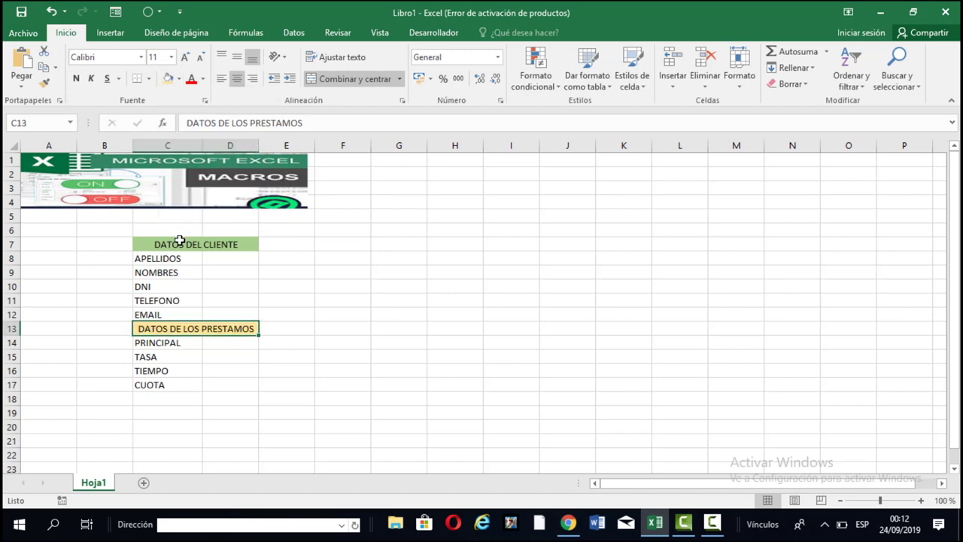
Apply All Borders to the client block C7:D12 and the loan block C13:D17.
click(180, 242)
drag(181, 242, 194, 312)
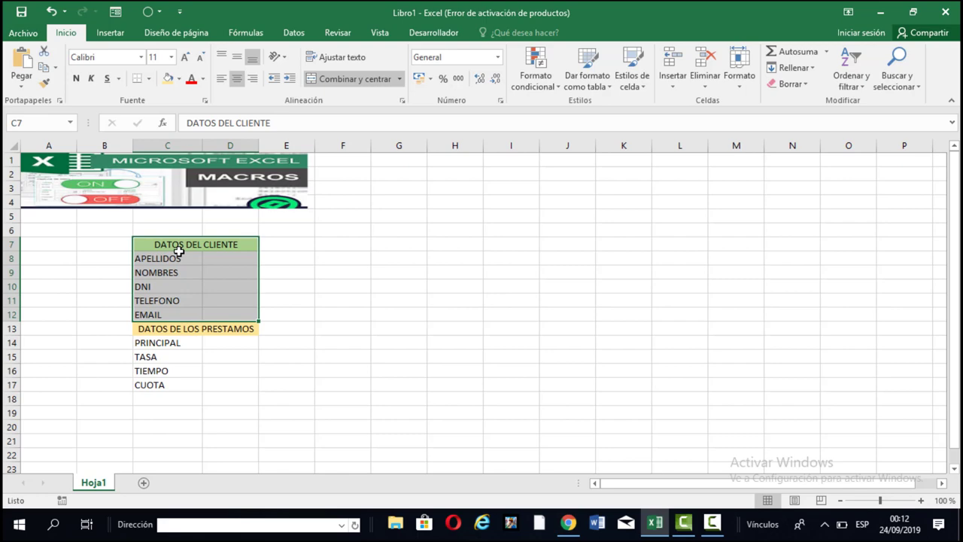
click(149, 78)
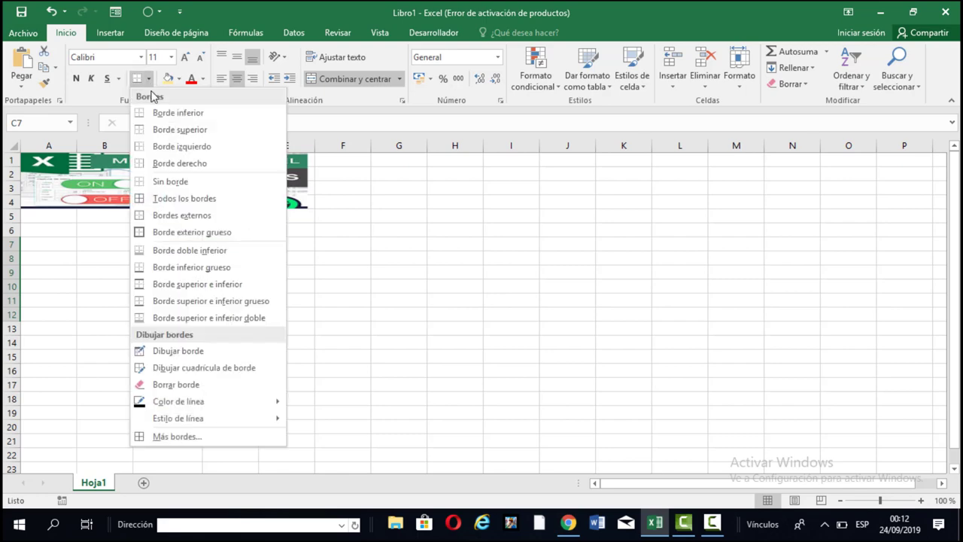
click(184, 197)
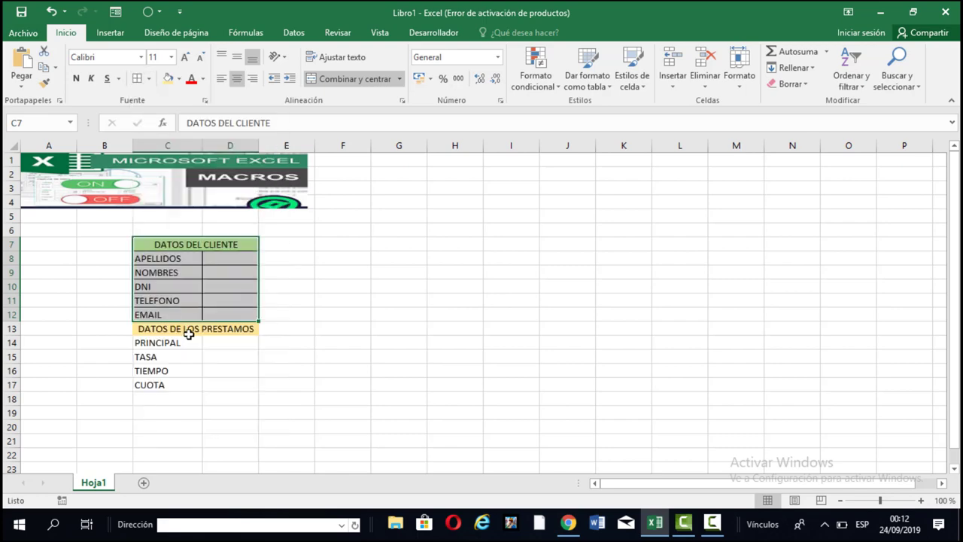
drag(189, 333, 206, 382)
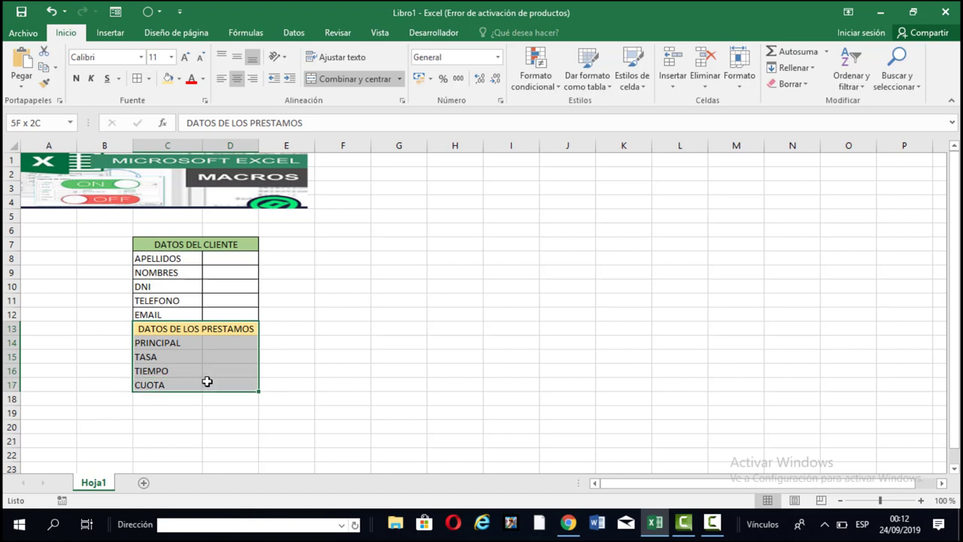
click(146, 80)
click(456, 328)
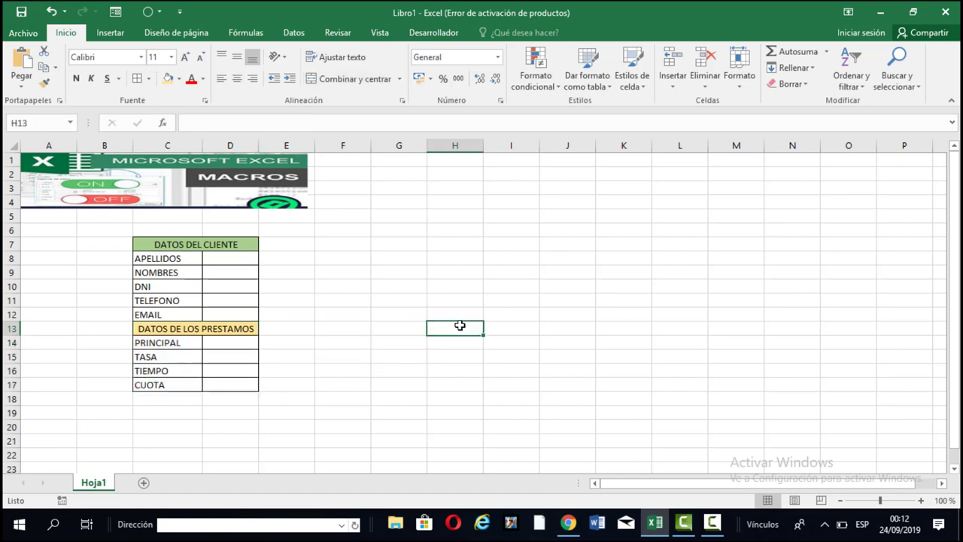
Make both the DATOS DEL CLIENTE and DATOS DE LOS PRESTAMOS headings bold.
click(151, 248)
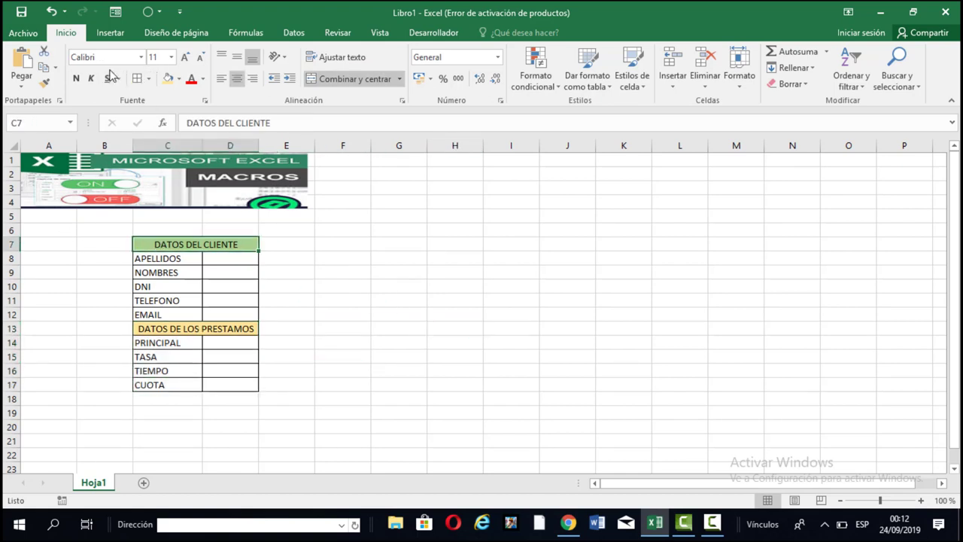
click(79, 82)
click(239, 323)
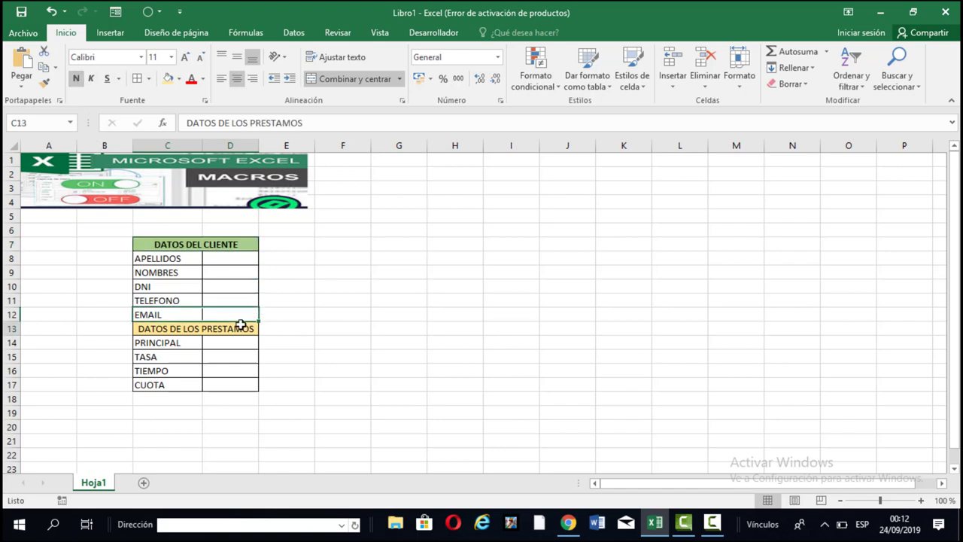
click(76, 79)
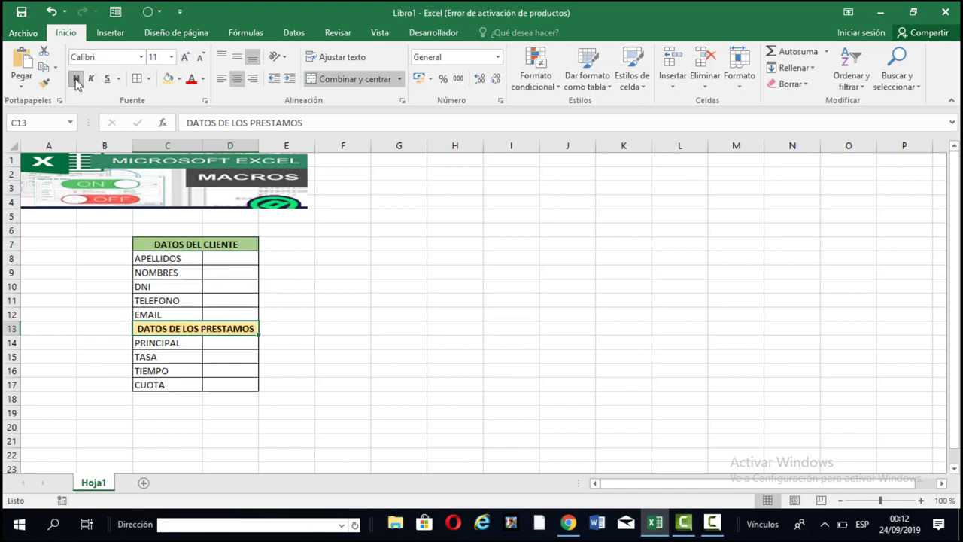
click(334, 279)
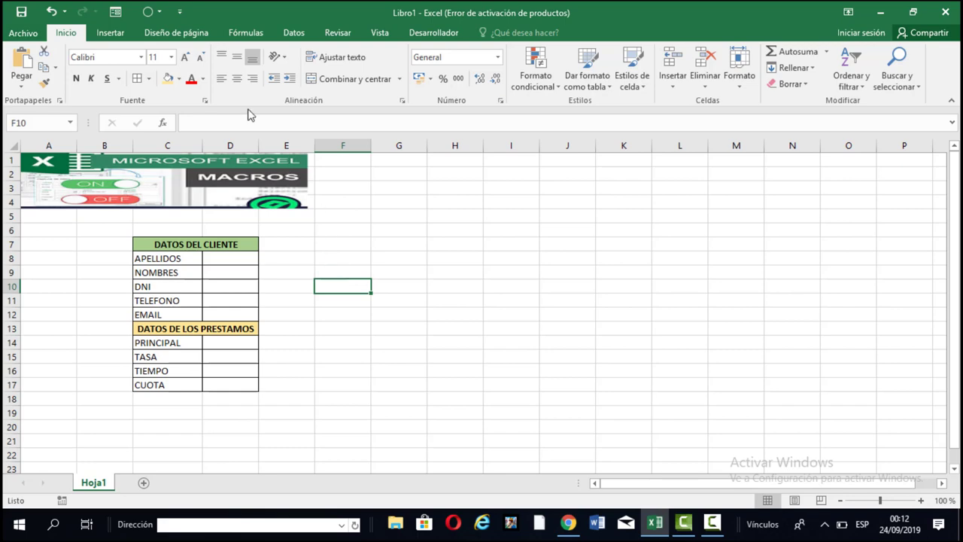
Draw a rectangle shape around F8:H10 beside the form and label it GRABAR.
click(110, 32)
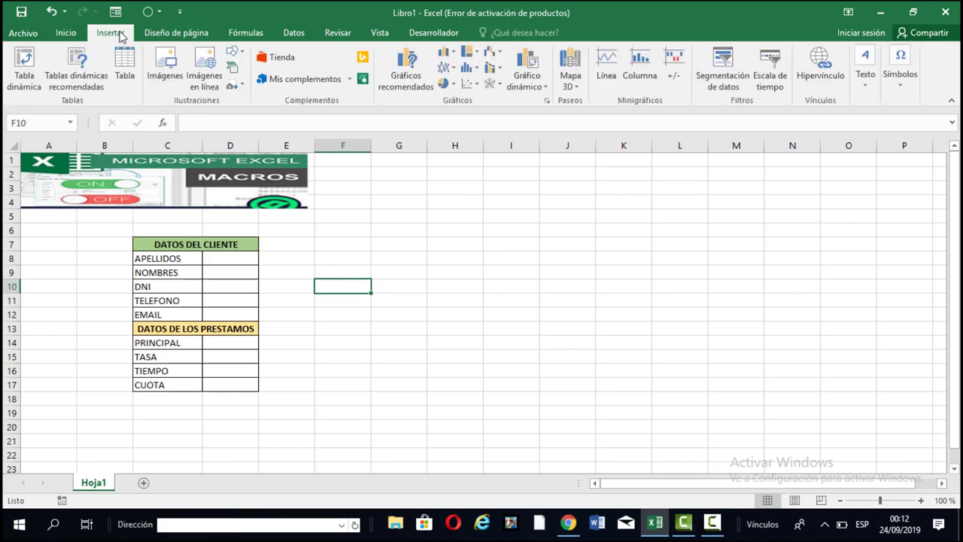
click(233, 52)
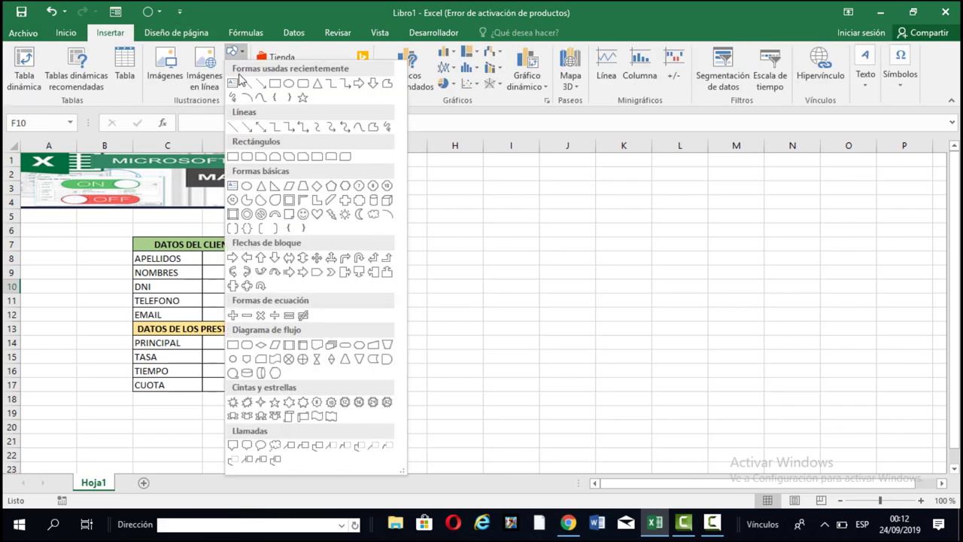
click(307, 88)
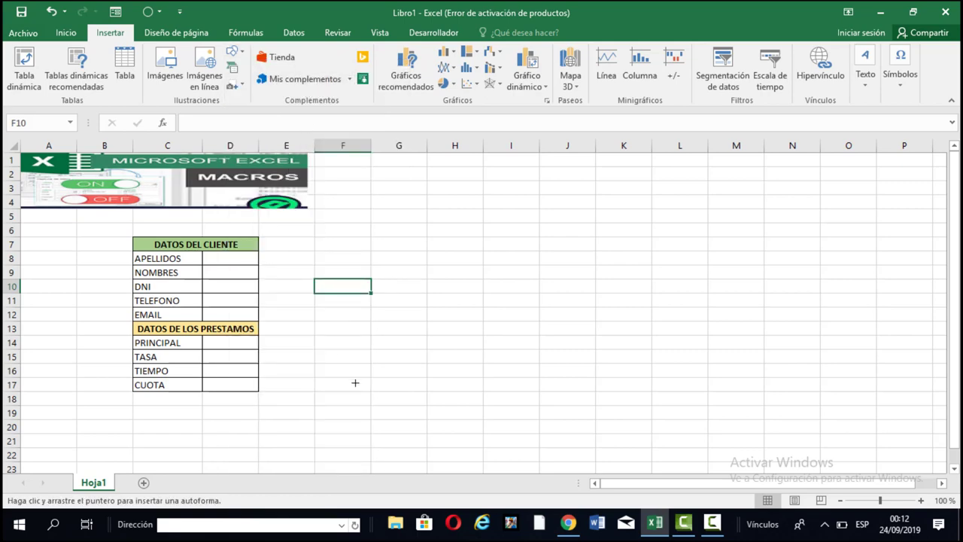
drag(326, 260, 449, 284)
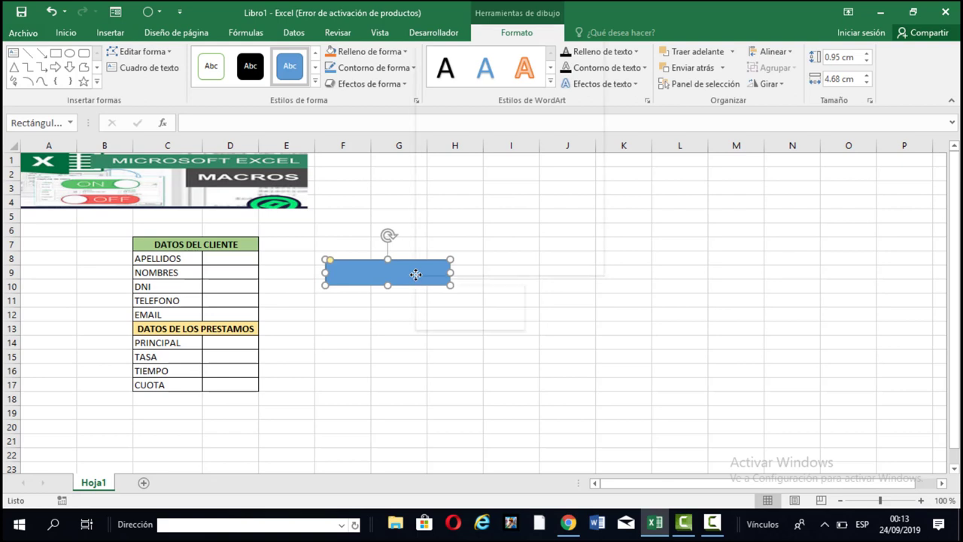
right_click(416, 275)
click(460, 107)
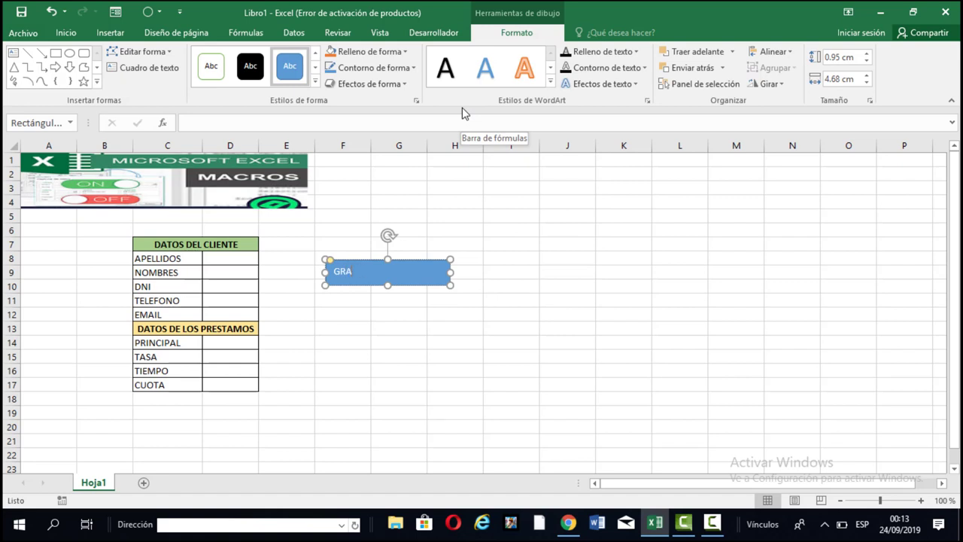
text(GRABAR)
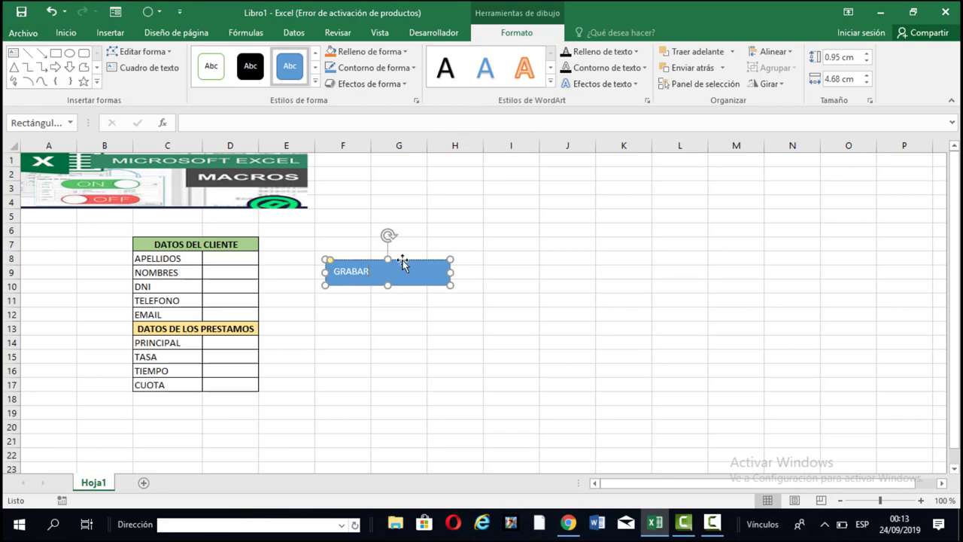
click(67, 32)
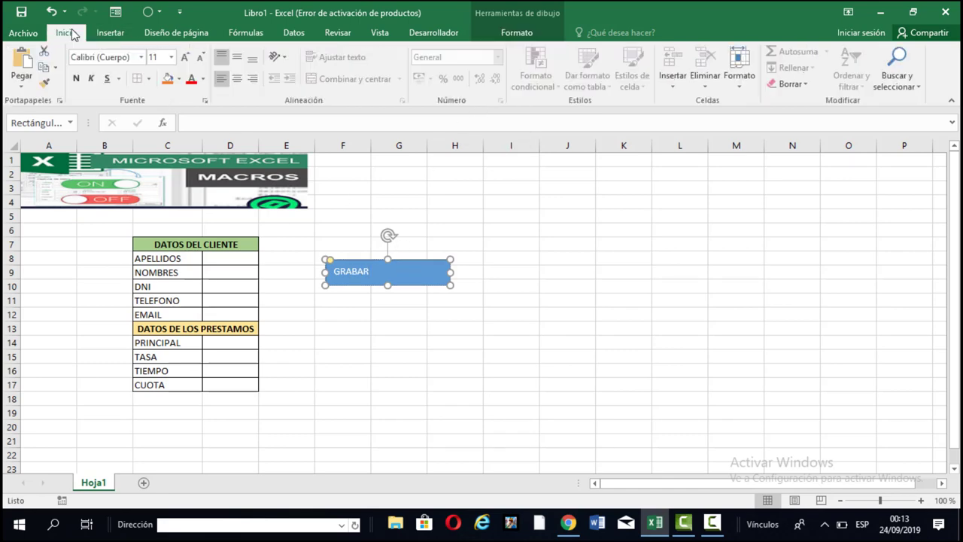
Format the GRABAR label as centred, middle-aligned, italic, 18 pt black text.
click(236, 83)
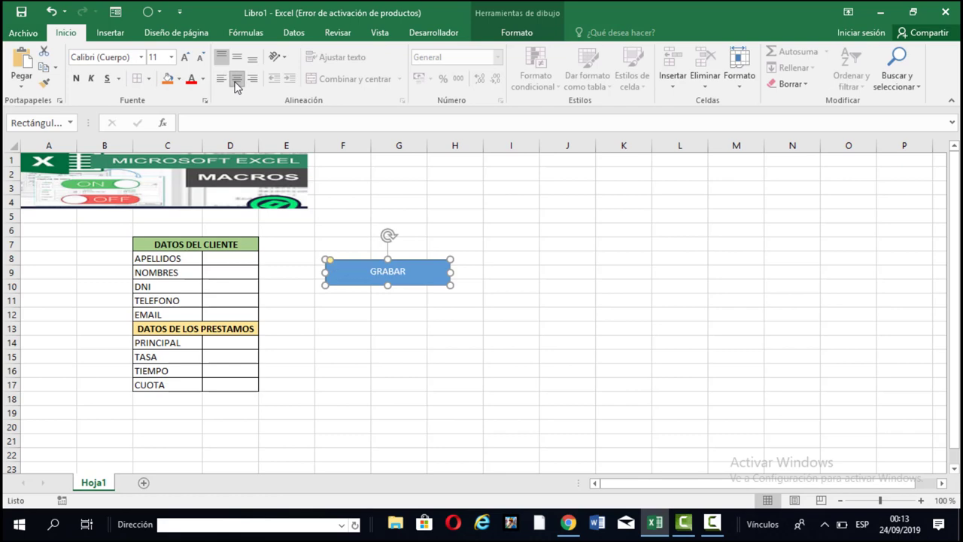
click(91, 79)
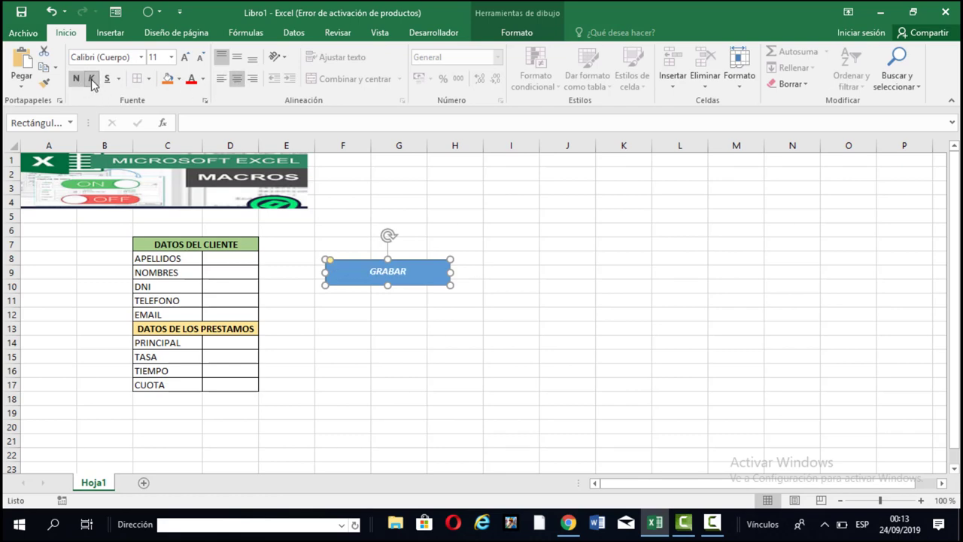
click(183, 58)
click(184, 58)
click(184, 58)
click(184, 58)
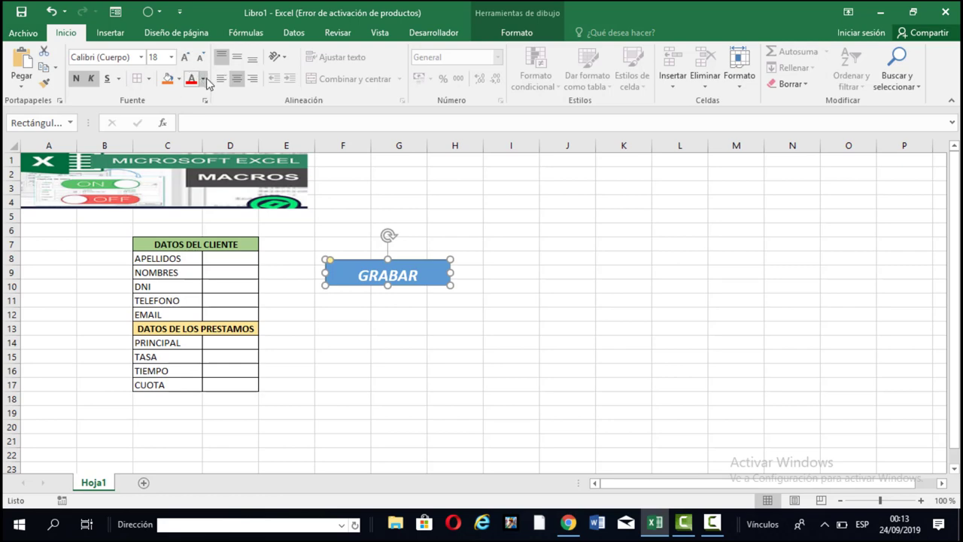
click(202, 79)
click(203, 129)
click(237, 58)
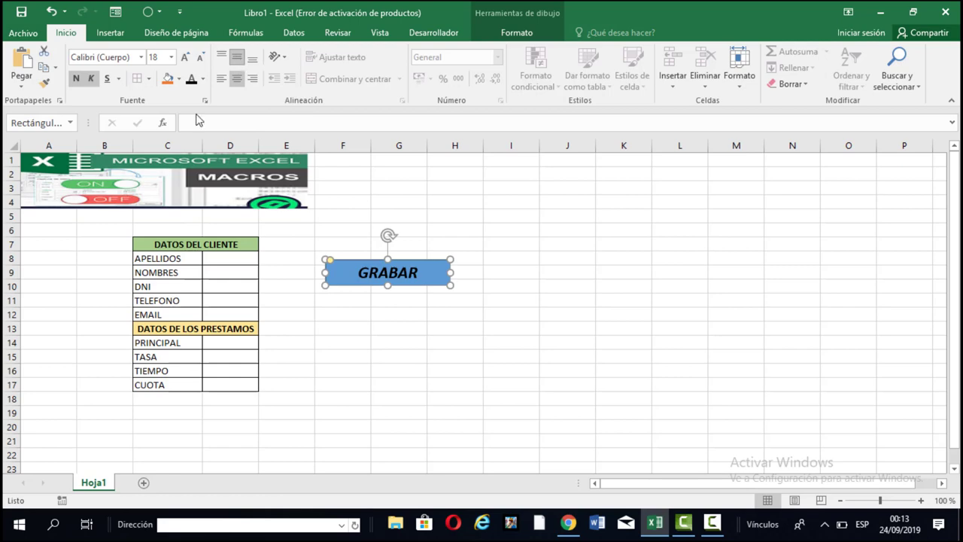
Give the GRABAR shape a light-blue fill.
click(180, 79)
click(181, 79)
click(180, 79)
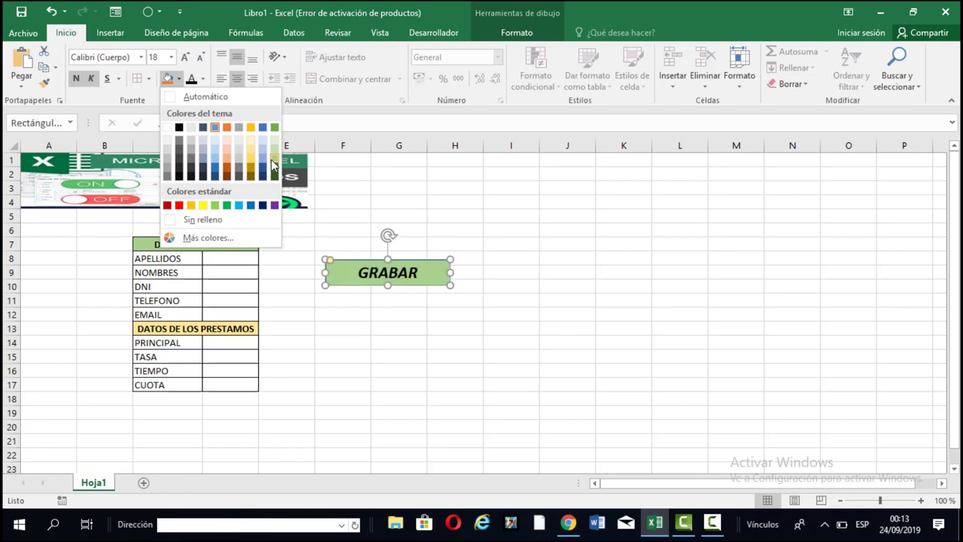
click(263, 159)
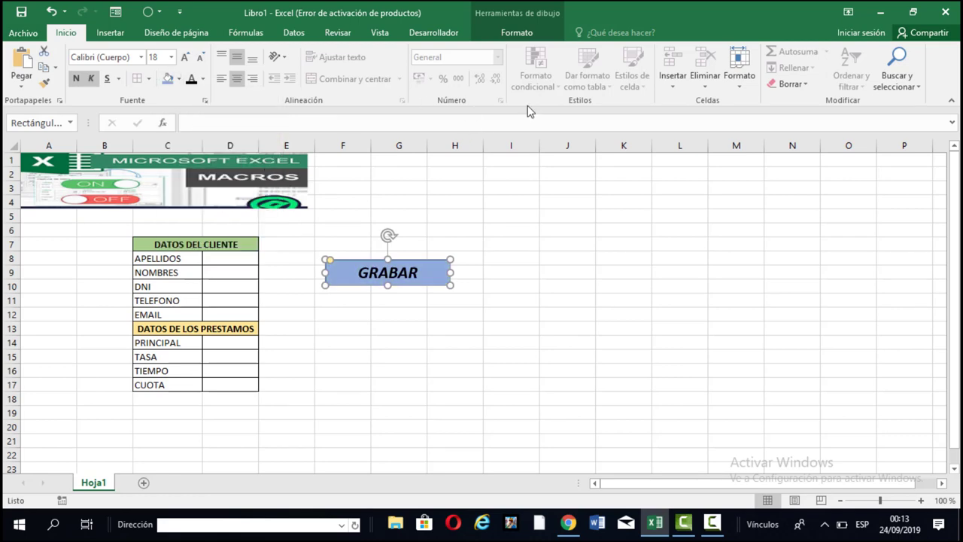
click(380, 316)
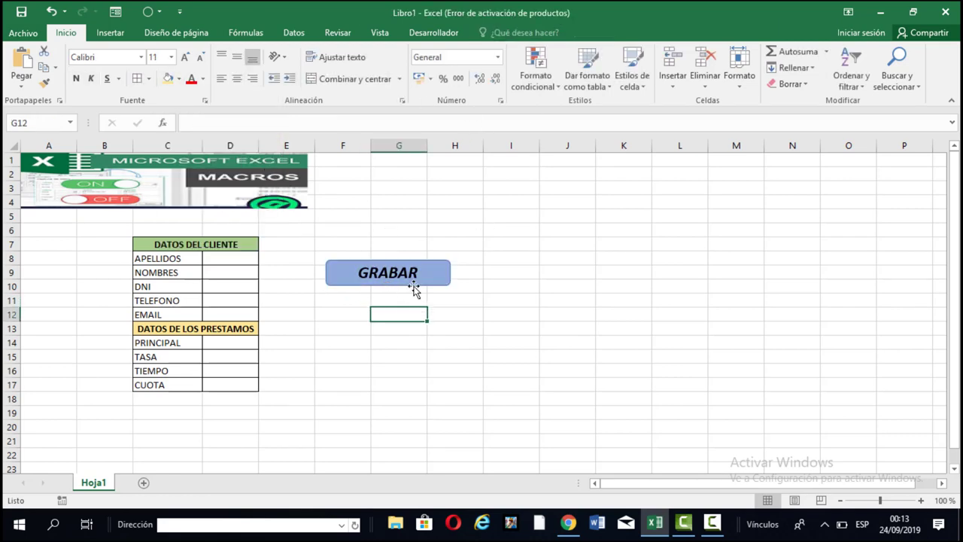
Duplicate the GRABAR shape with Ctrl+D, place the copy below it, and relabel it BORRAR.
click(413, 286)
key(ctrl+d)
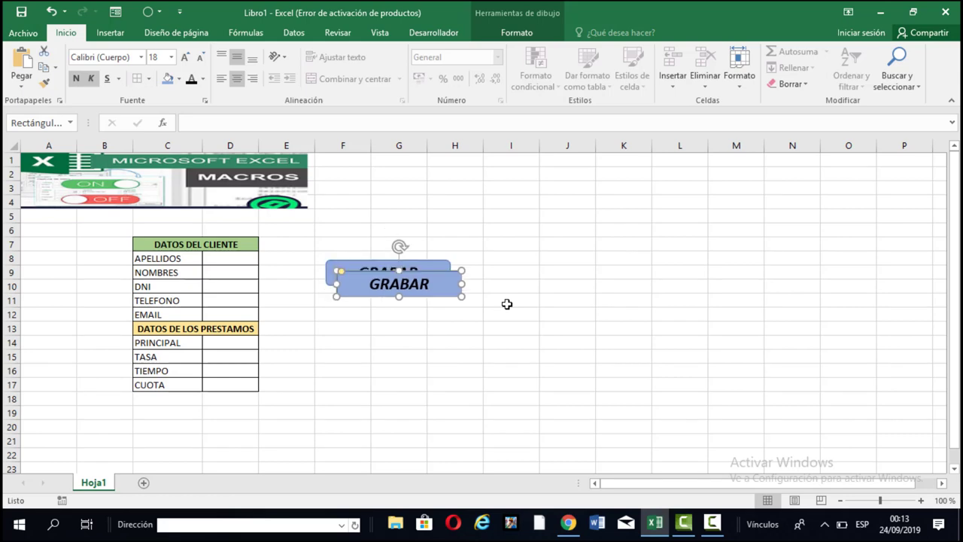
drag(449, 276, 434, 318)
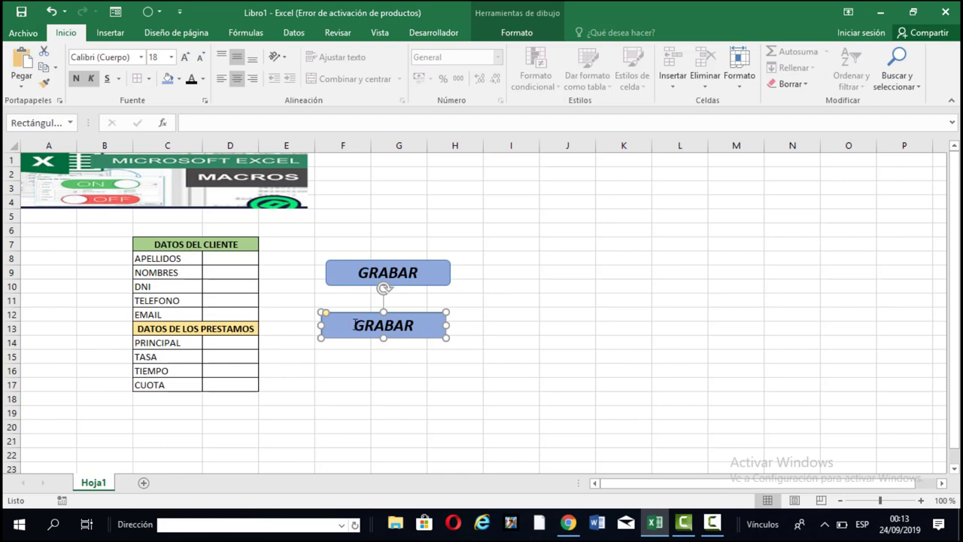
drag(355, 325, 423, 325)
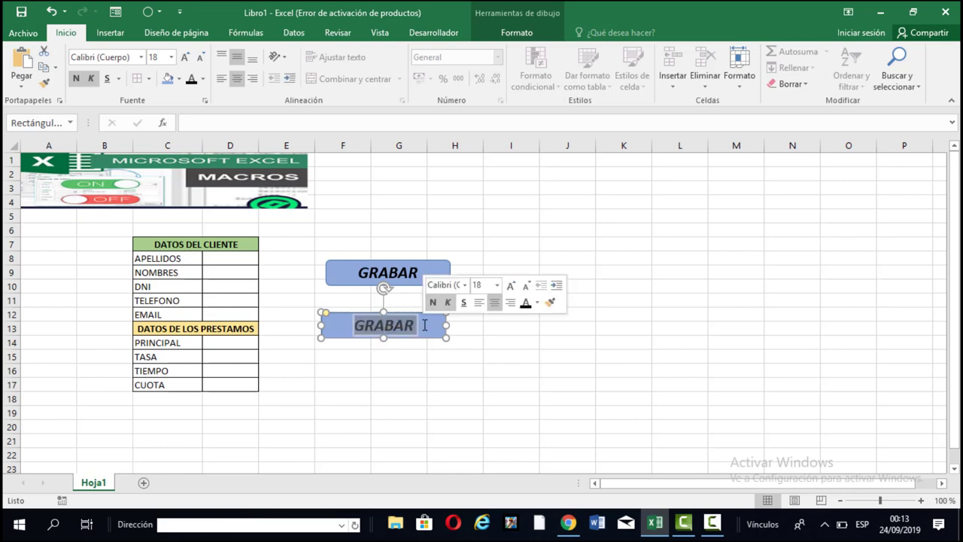
text(BOR)
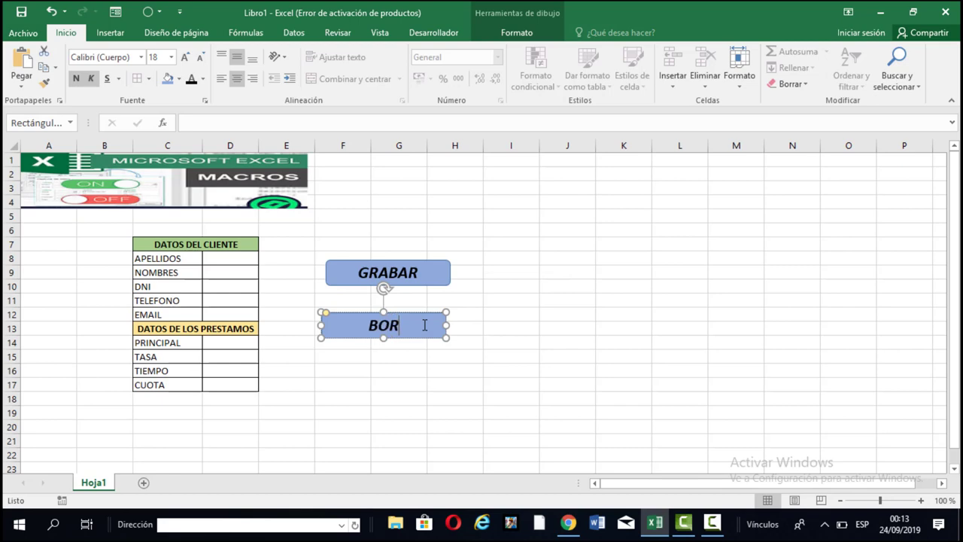
text(RAR)
click(484, 321)
click(430, 277)
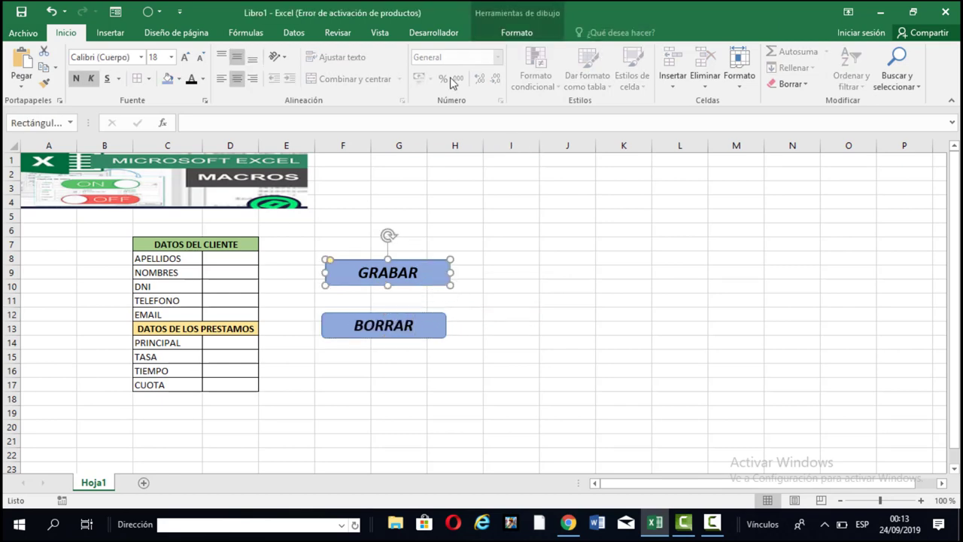
Apply the second Bisel preset from Efectos de forma to the GRABAR shape.
click(506, 35)
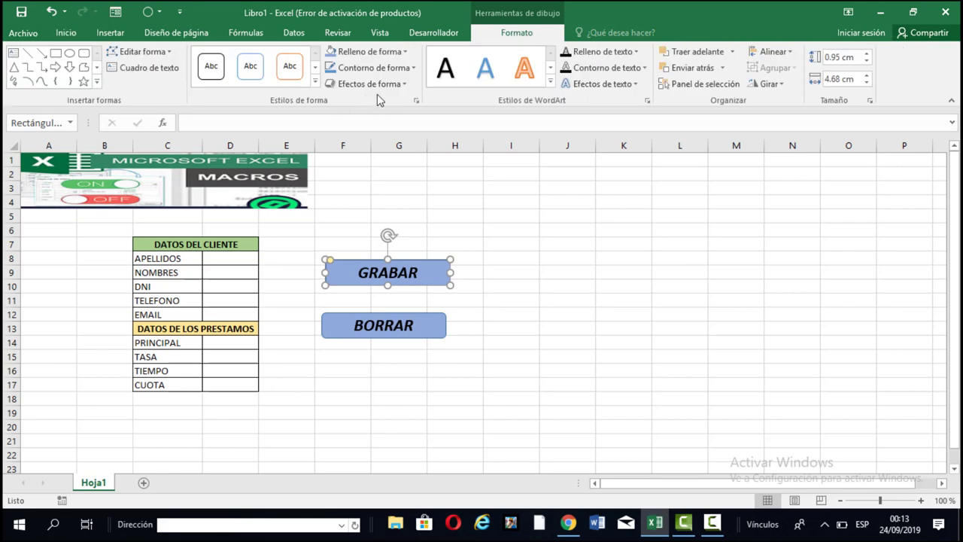
click(405, 86)
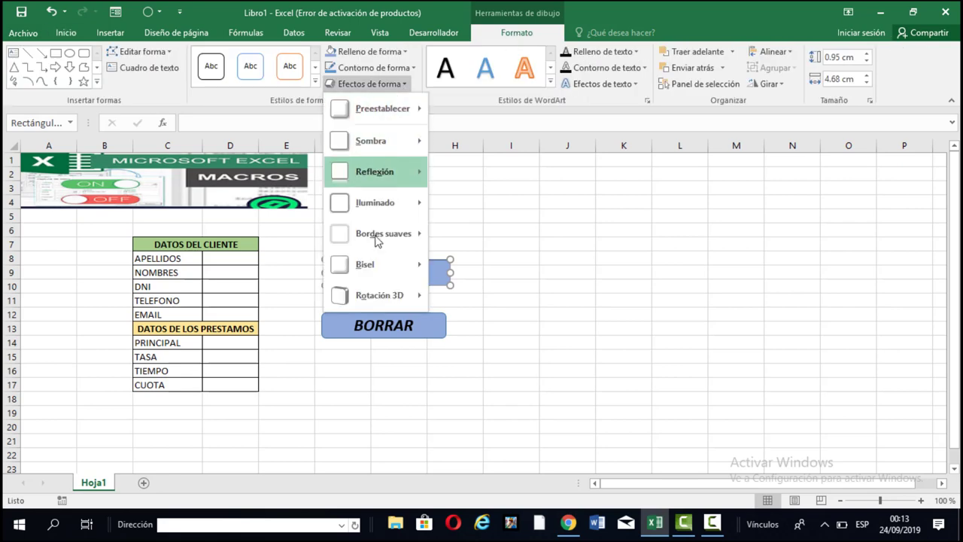
mouse_move(383, 299)
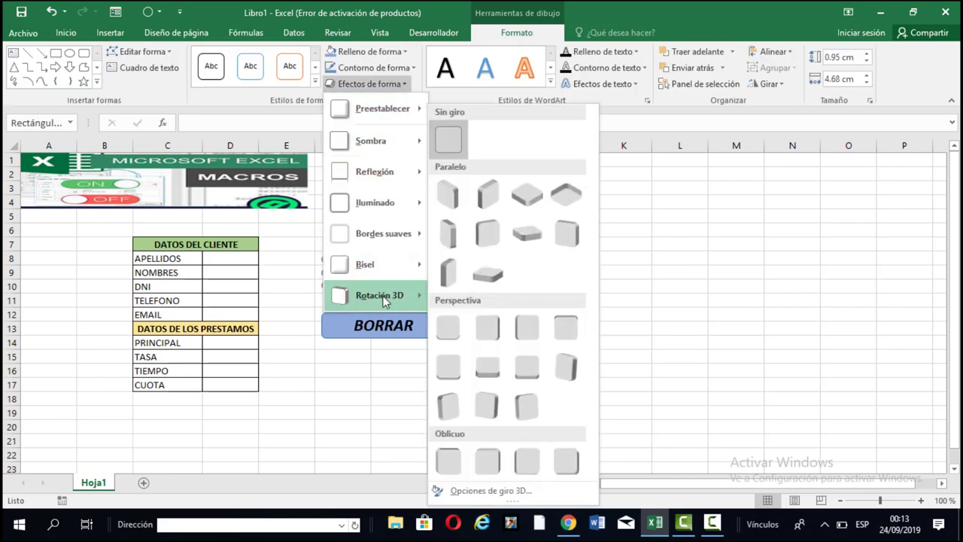
mouse_move(381, 280)
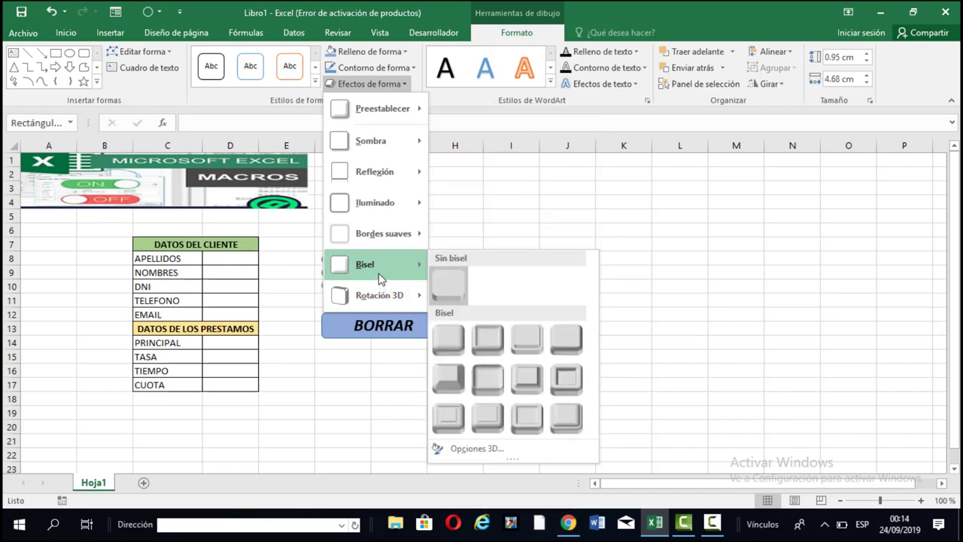
click(482, 340)
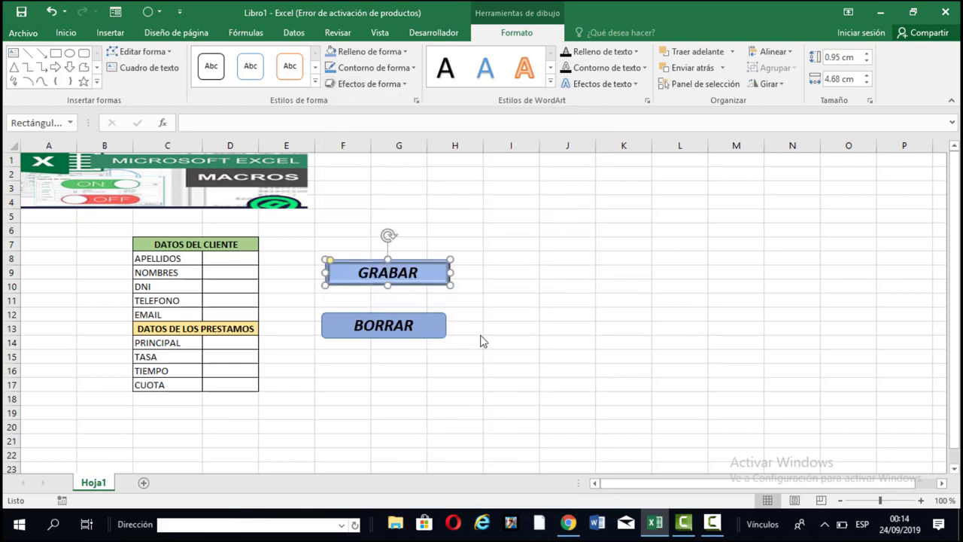
Apply the same second Bisel preset to the BORRAR shape.
click(442, 333)
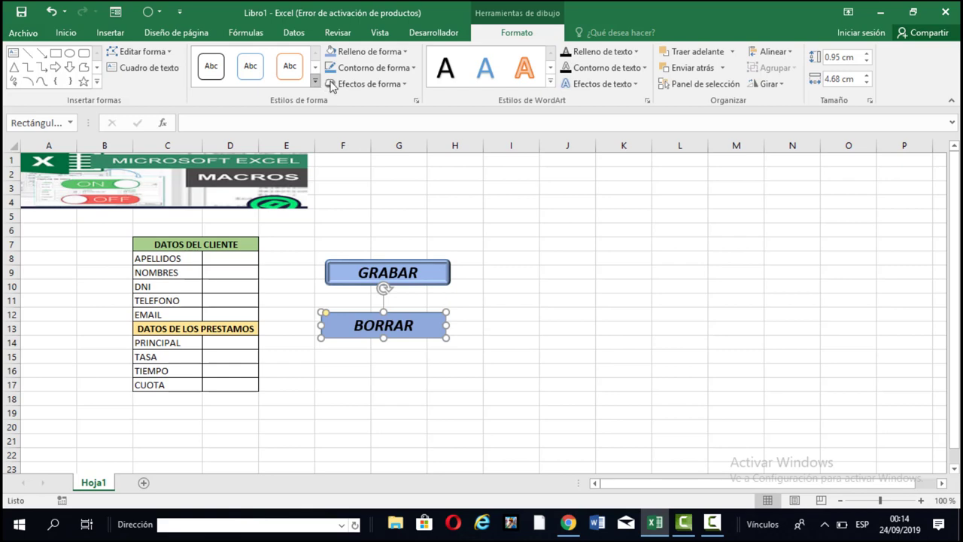
click(399, 85)
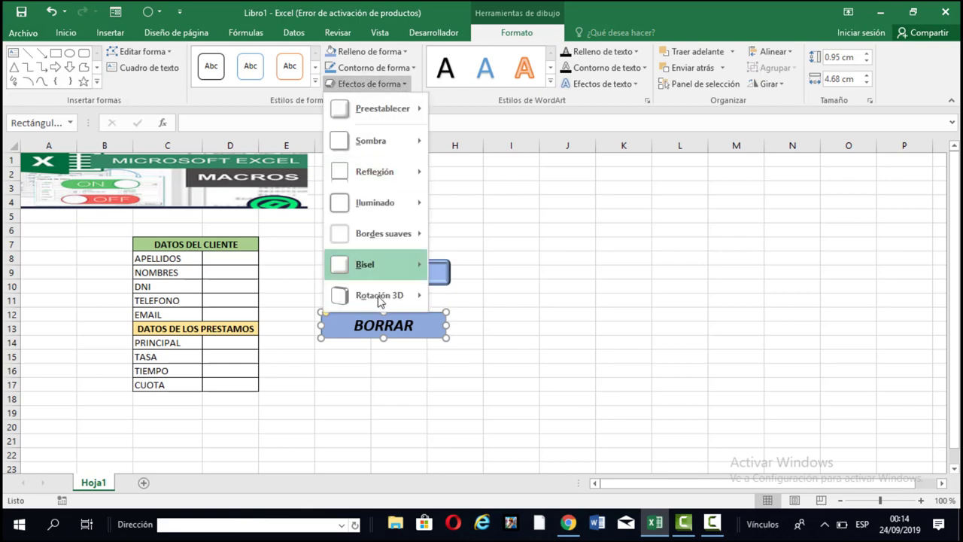
mouse_move(380, 308)
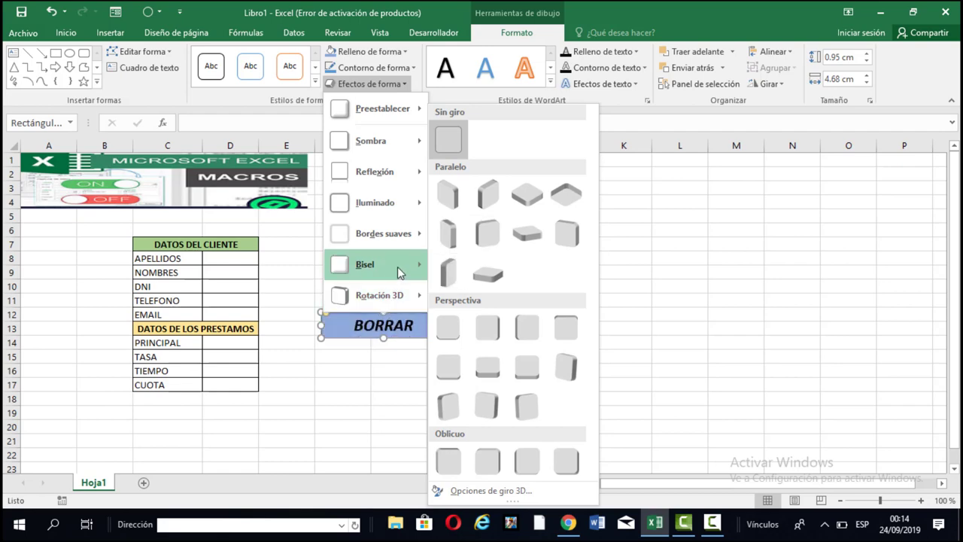
mouse_move(399, 273)
click(563, 377)
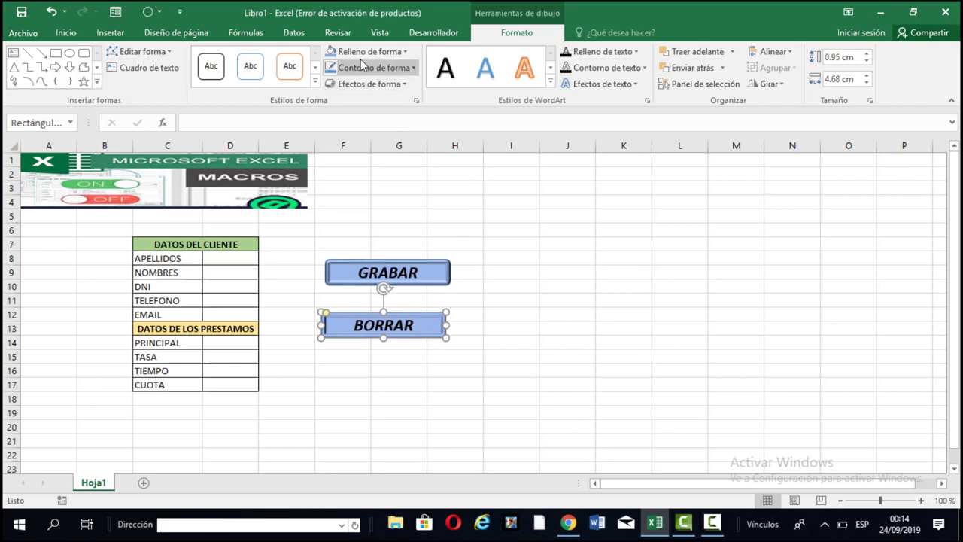
Fill the BORRAR shape red.
click(404, 53)
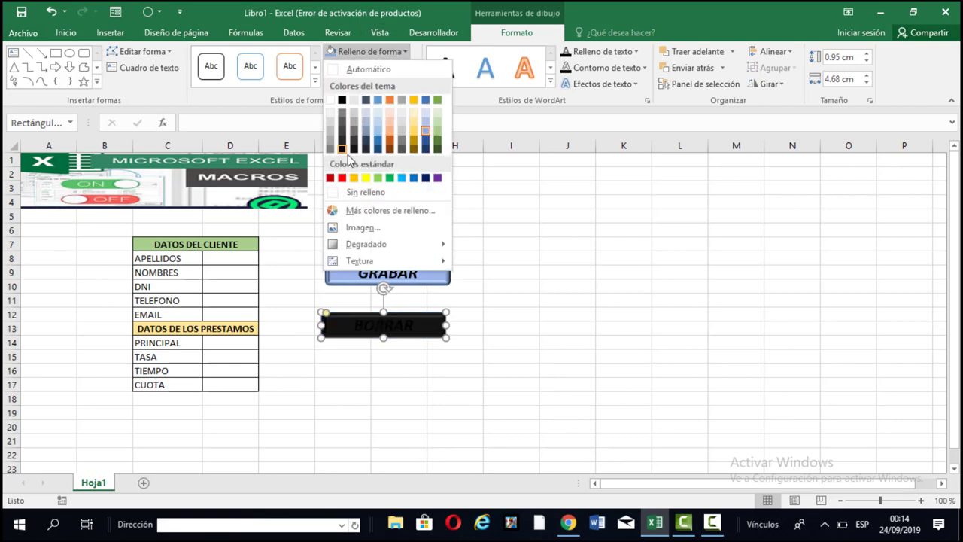
click(342, 178)
click(543, 385)
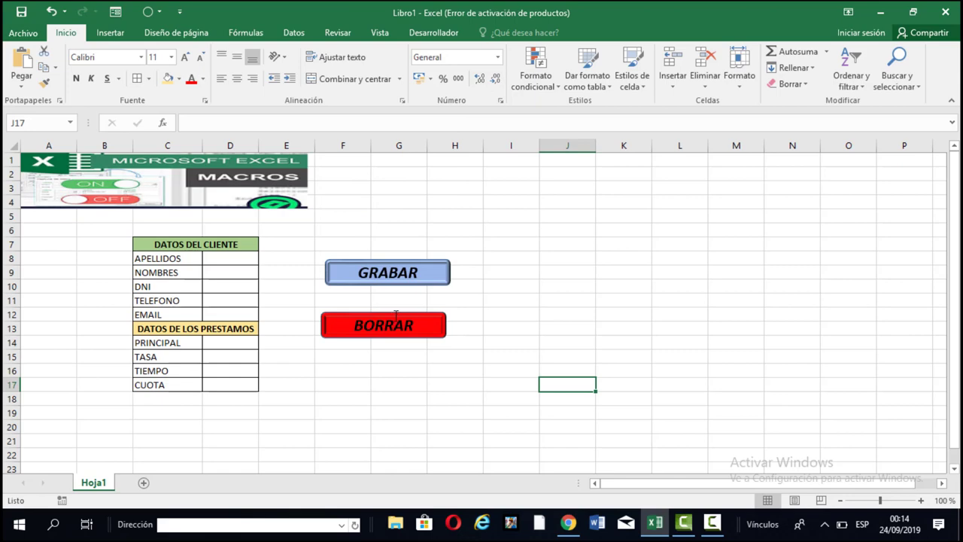
Move BORRAR and GRABAR left so they line up just right of the form.
drag(395, 315, 377, 313)
drag(368, 326, 359, 329)
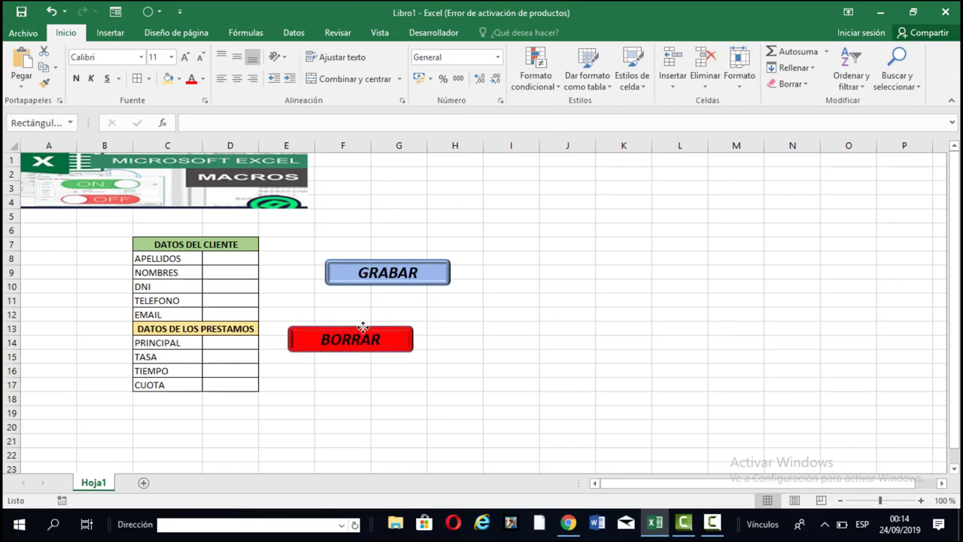
click(385, 260)
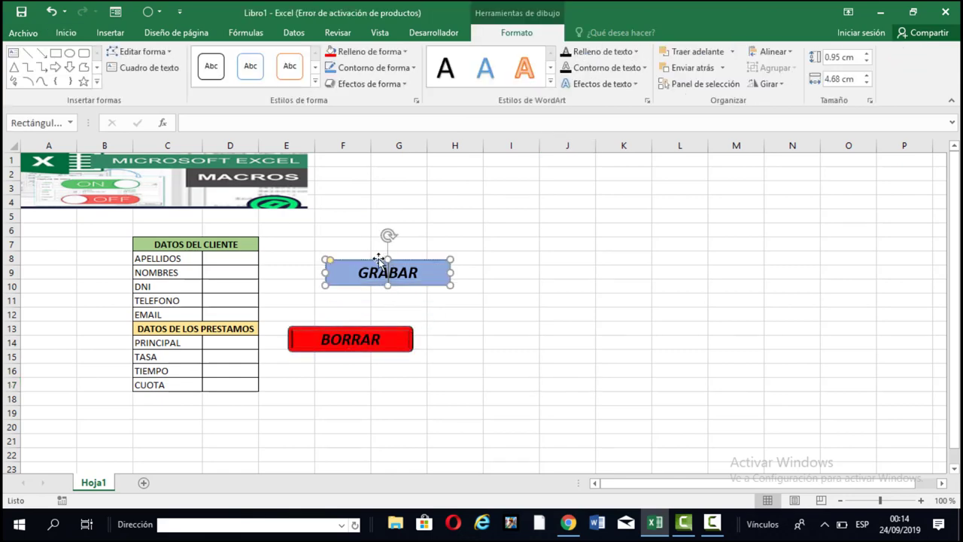
drag(386, 260, 339, 261)
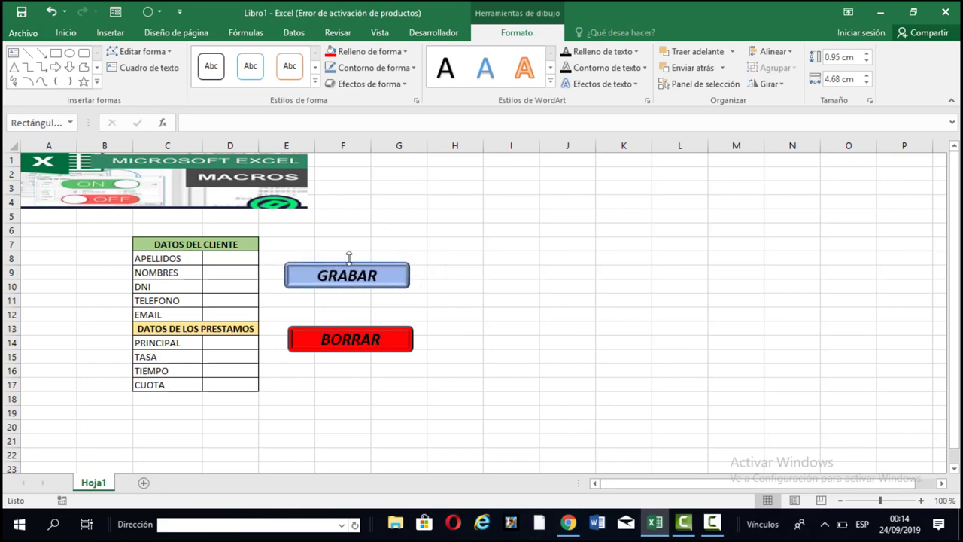
click(504, 297)
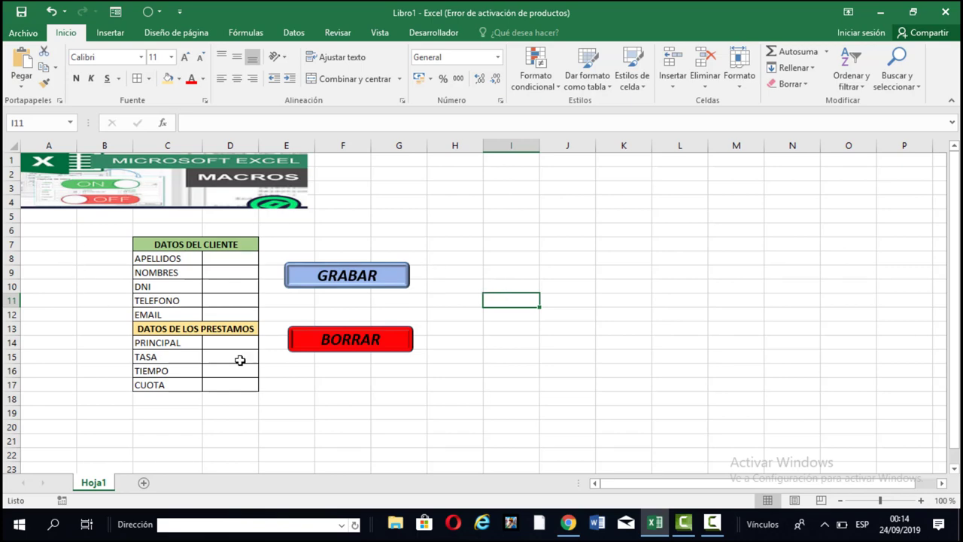
drag(233, 341, 229, 308)
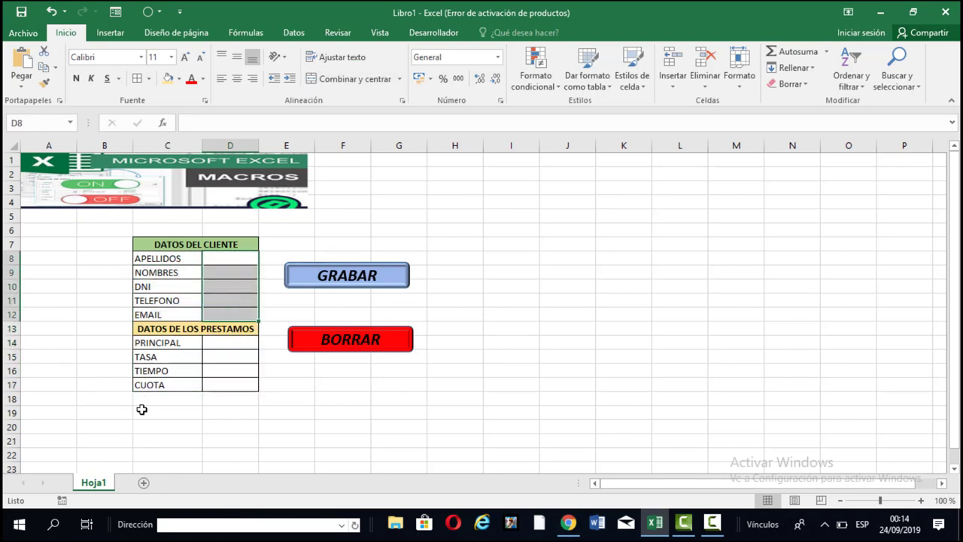
click(143, 484)
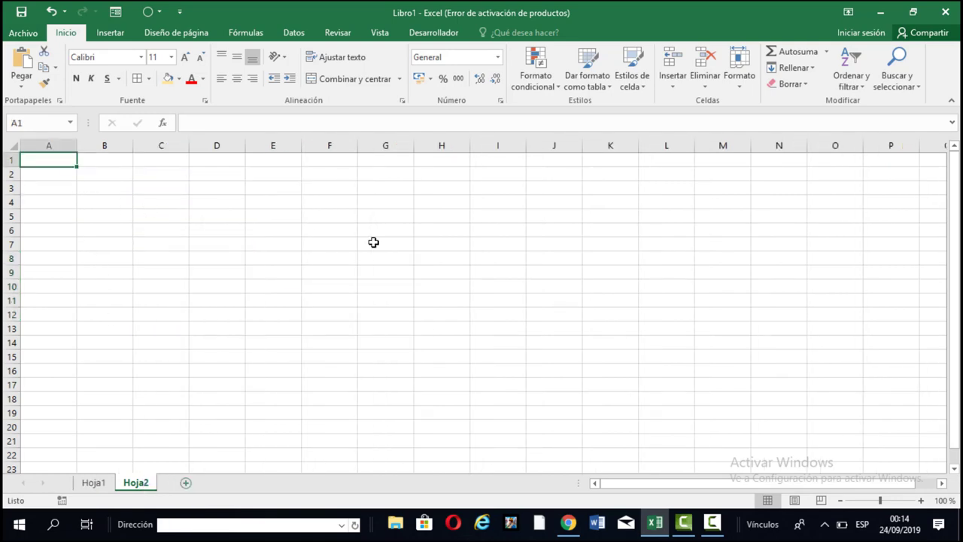
click(96, 483)
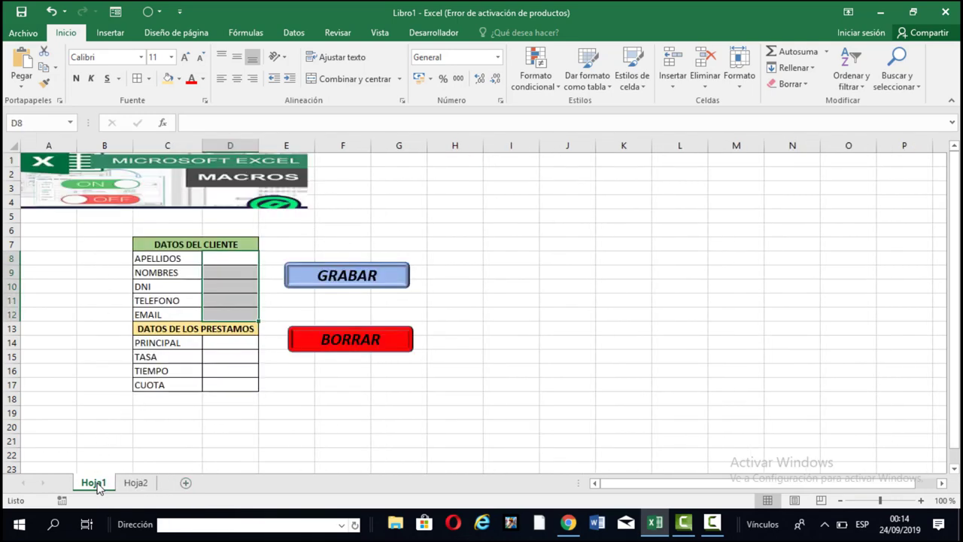
click(236, 264)
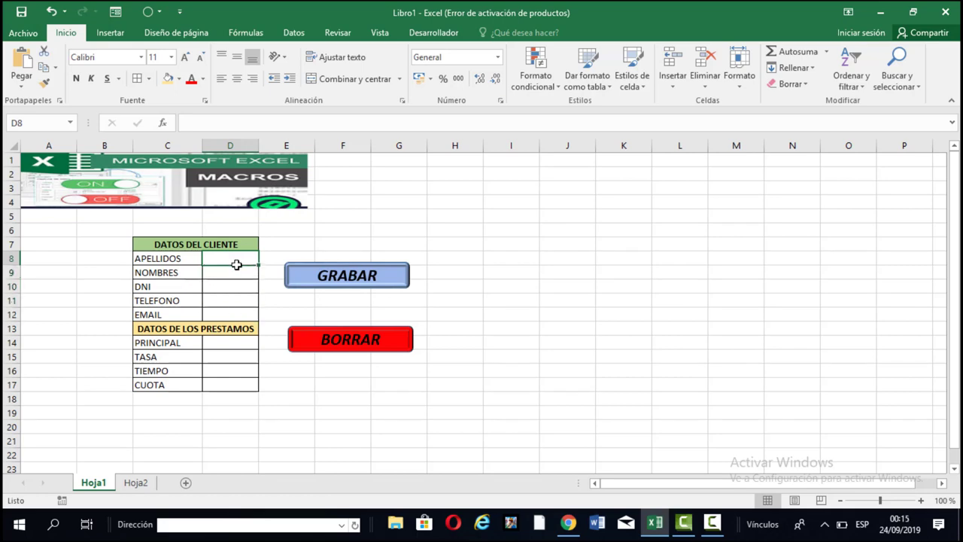
click(230, 383)
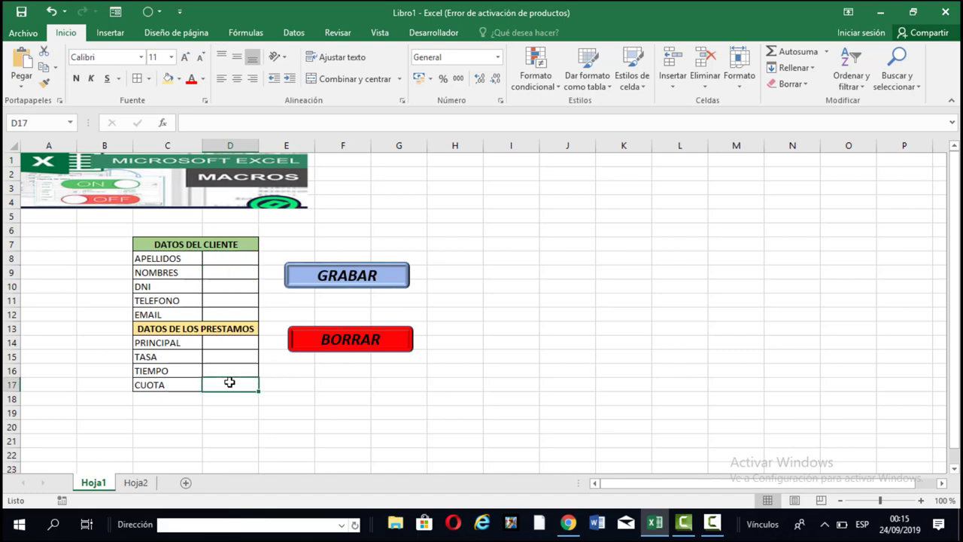
drag(238, 253, 242, 315)
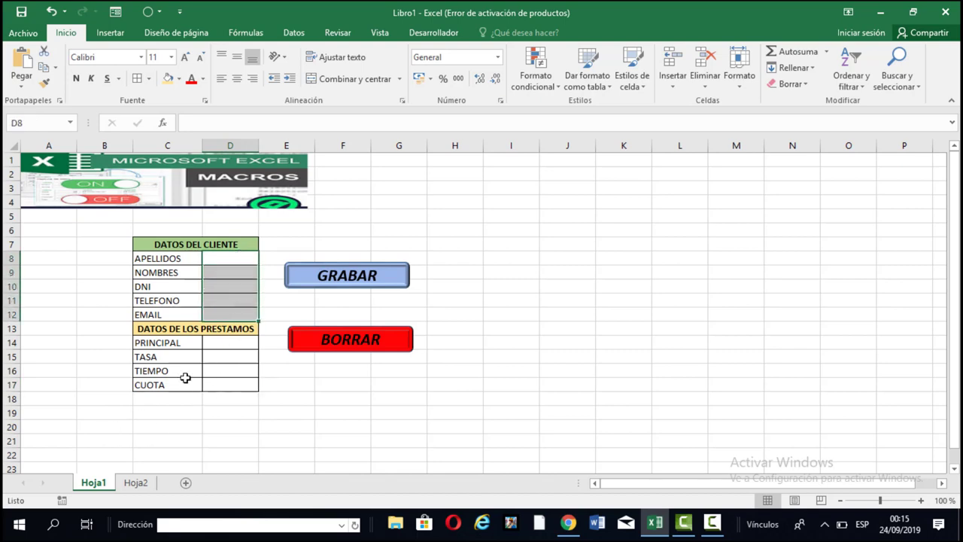
click(135, 483)
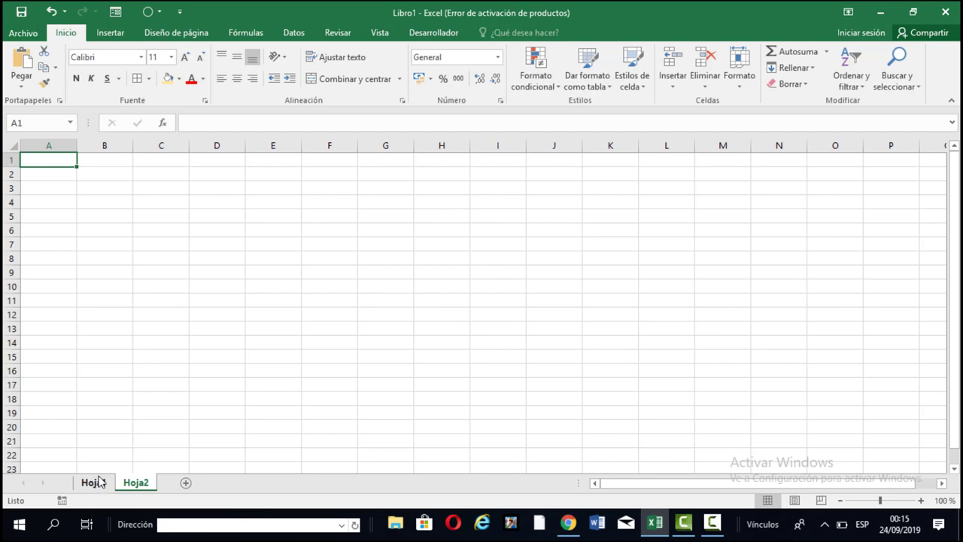
Copy the Hoja1 field labels C8:C12 and C14:C17 together.
click(99, 482)
click(322, 431)
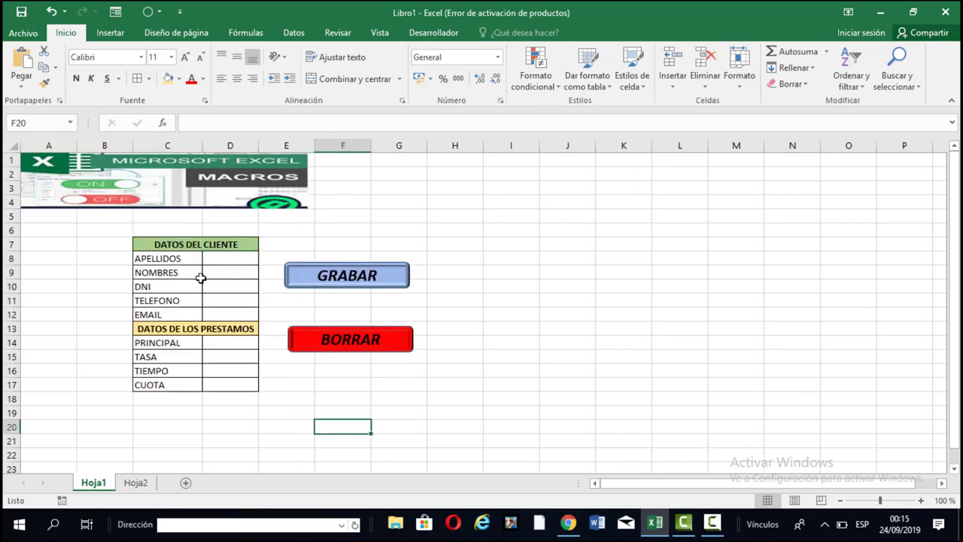
drag(191, 259, 191, 312)
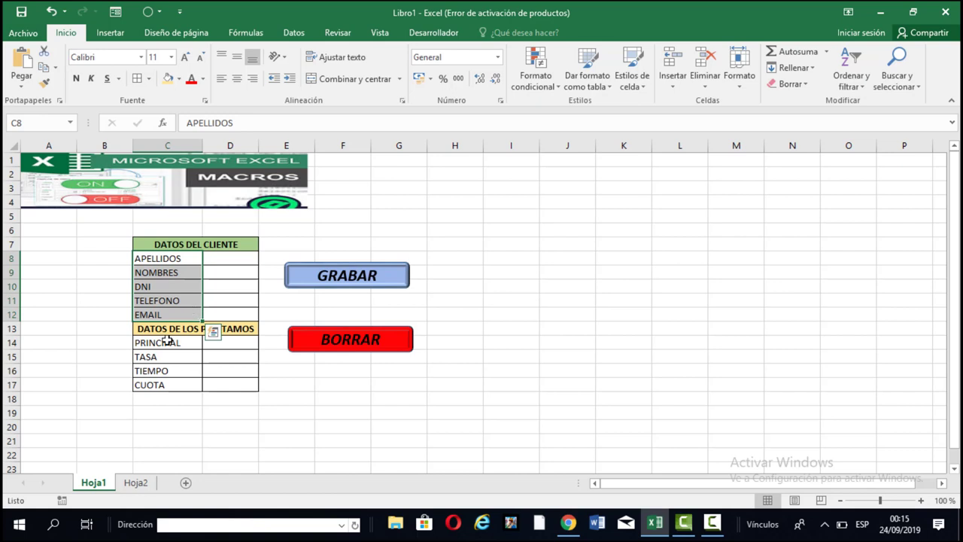
drag(168, 342, 167, 385)
key(ctrl+c)
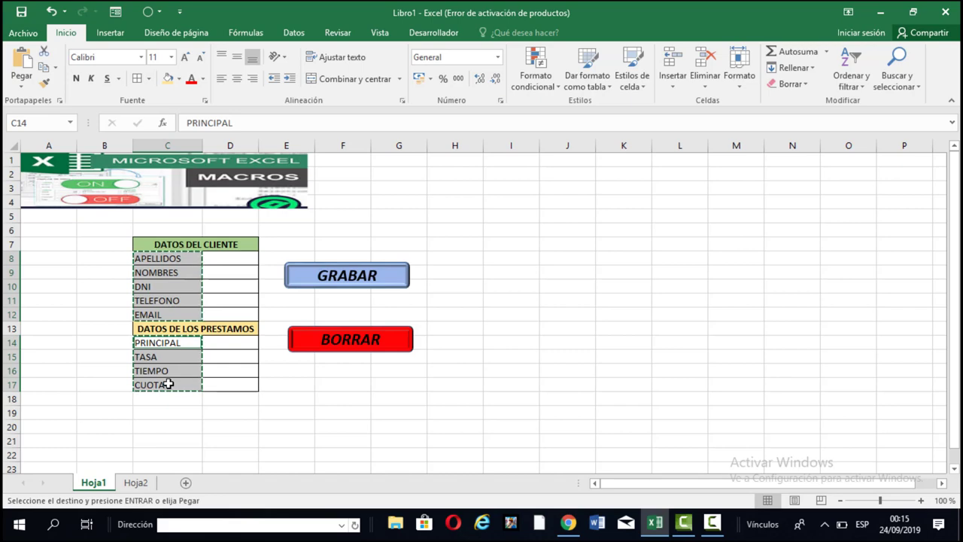
Paste the labels transposed into Hoja2 starting at B4 via Pegado especial.
click(136, 483)
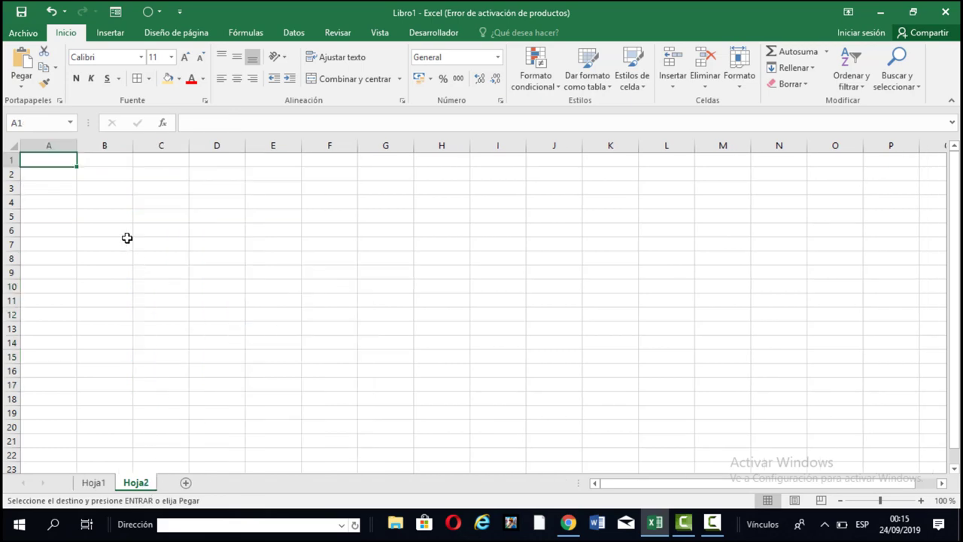
click(114, 197)
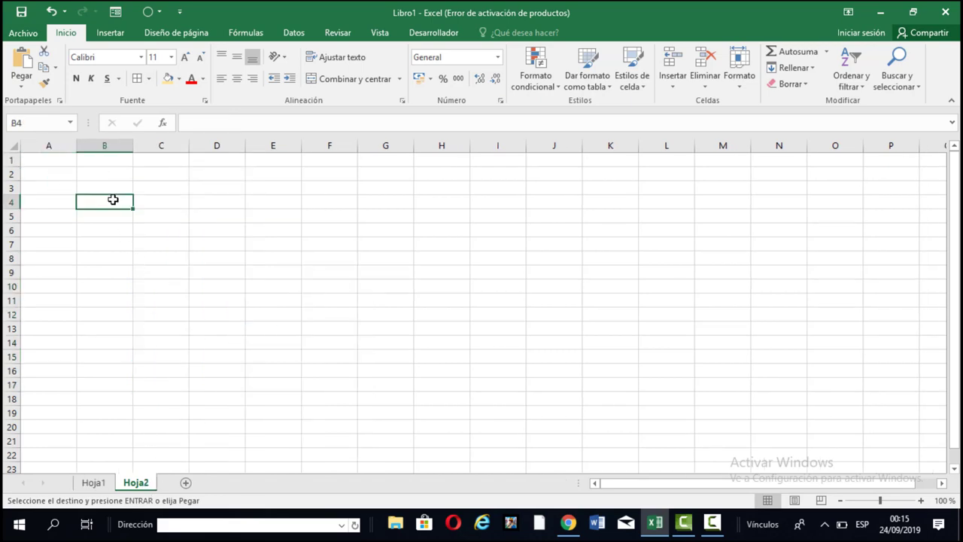
right_click(113, 199)
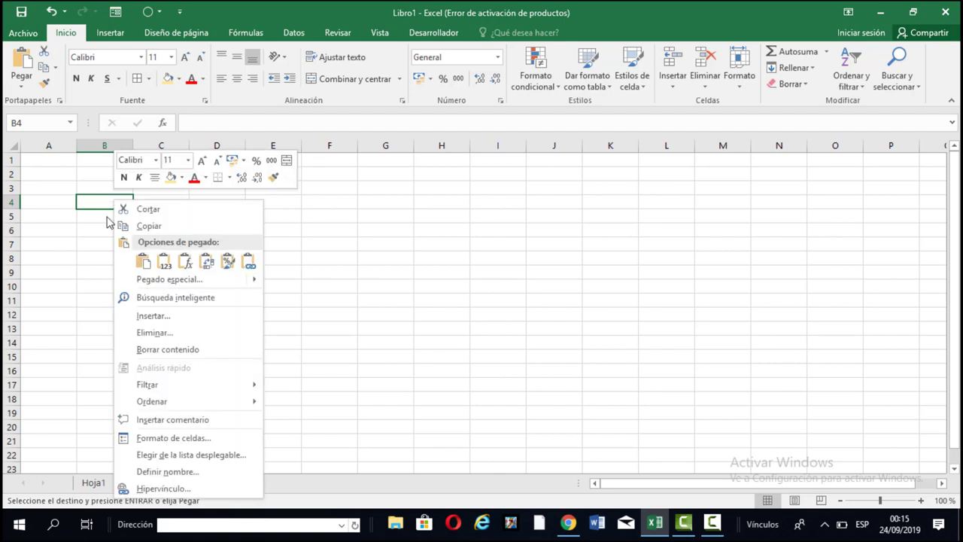
mouse_move(188, 286)
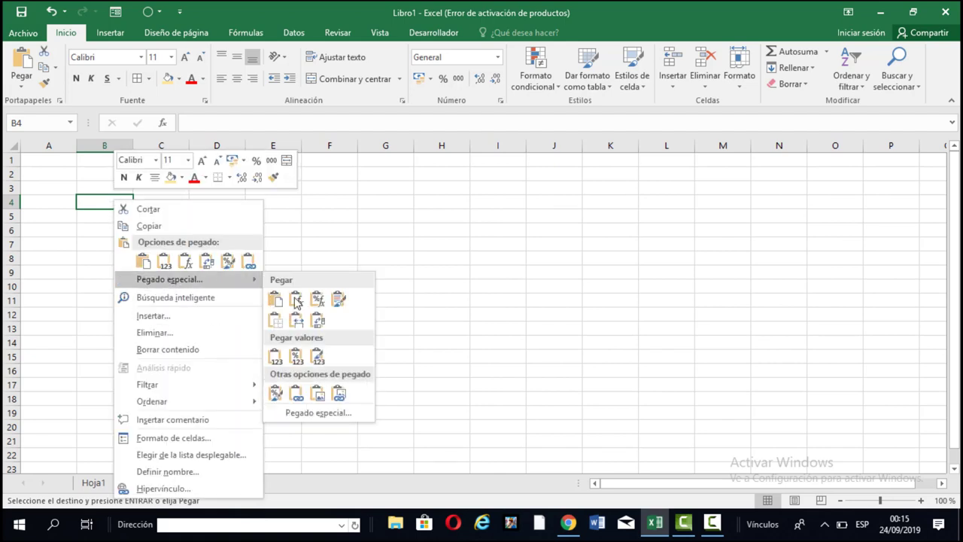
click(316, 412)
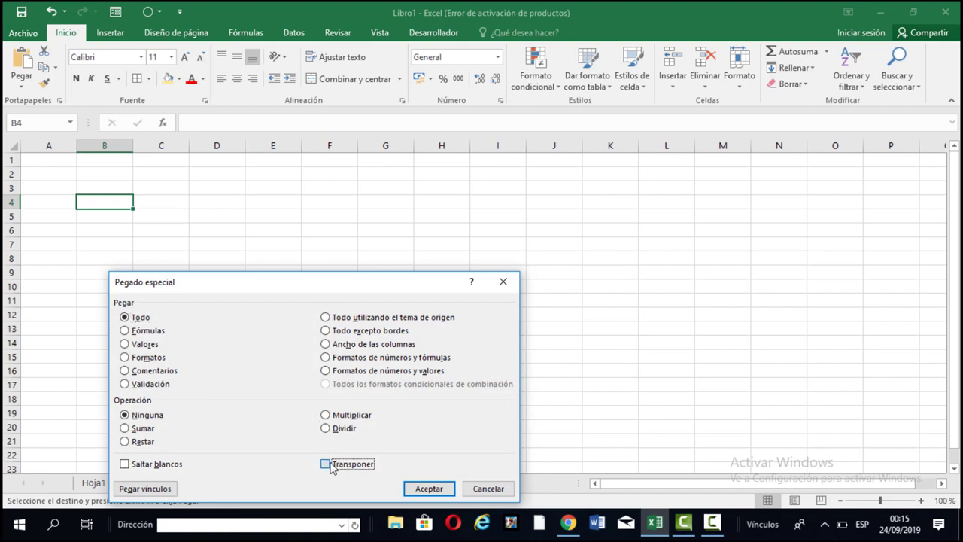
click(328, 464)
click(427, 489)
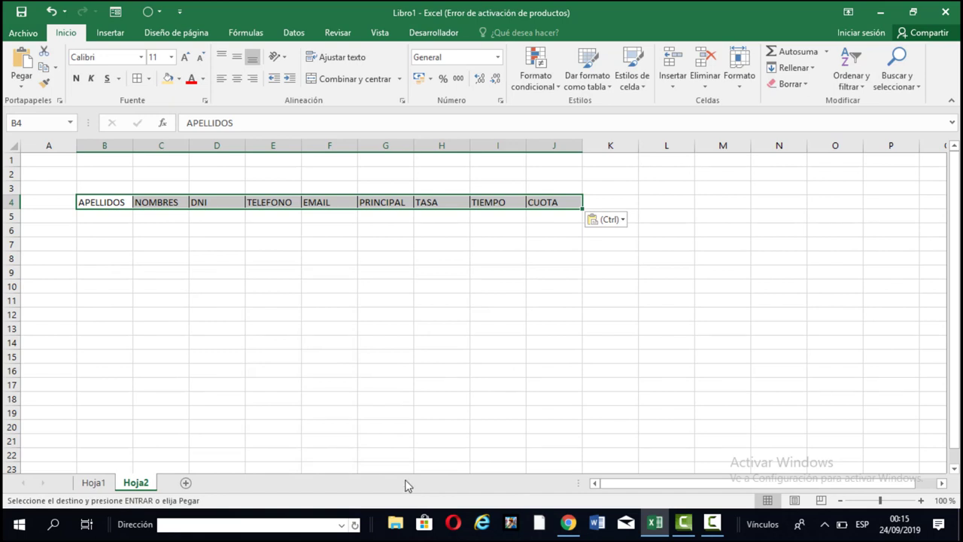
Make headers B4:J4 bold with a light green fill, widen column B, and return to Hoja1.
click(179, 78)
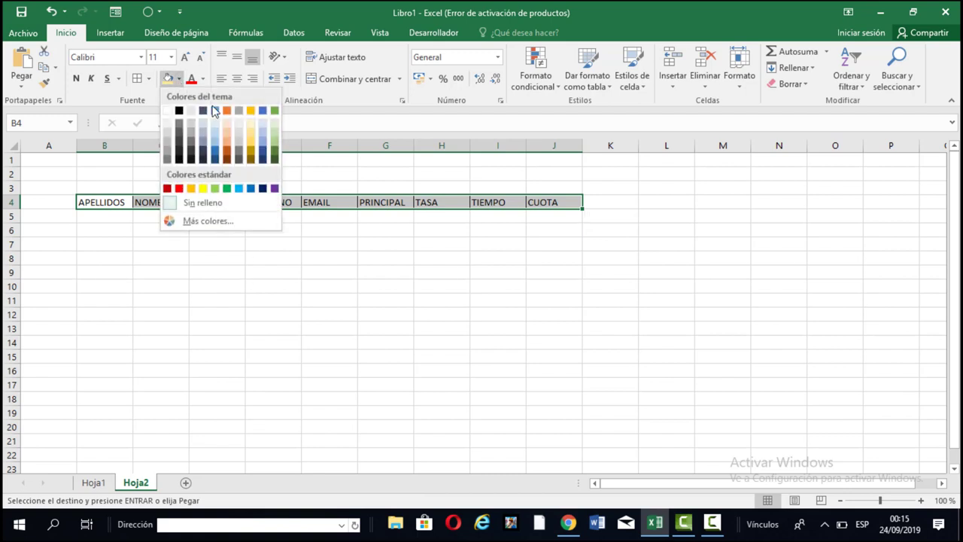
click(274, 142)
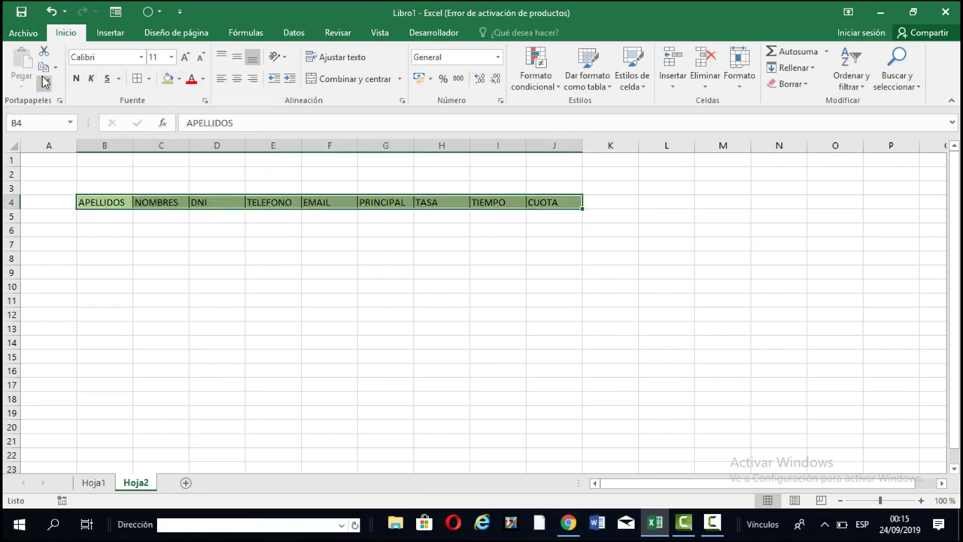
click(76, 79)
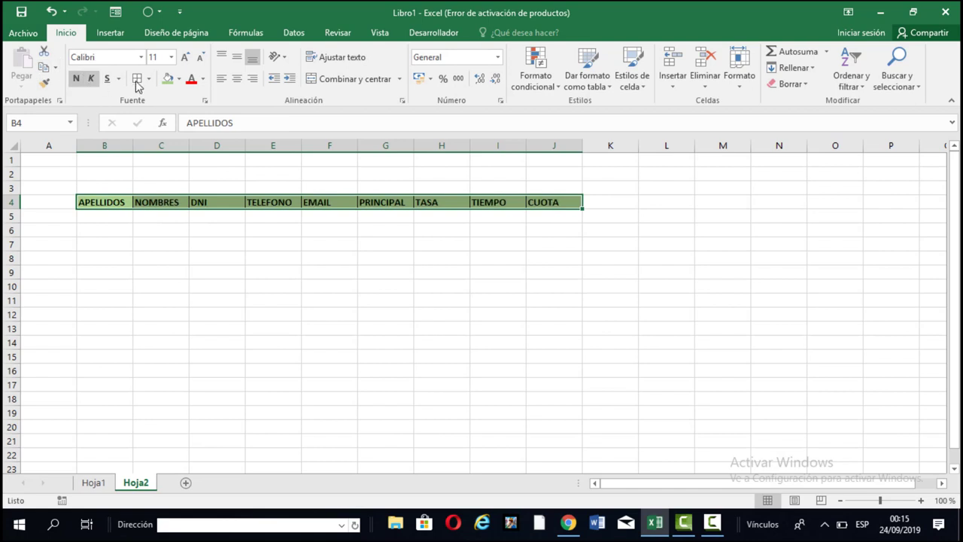
click(193, 183)
drag(133, 147, 166, 147)
click(314, 233)
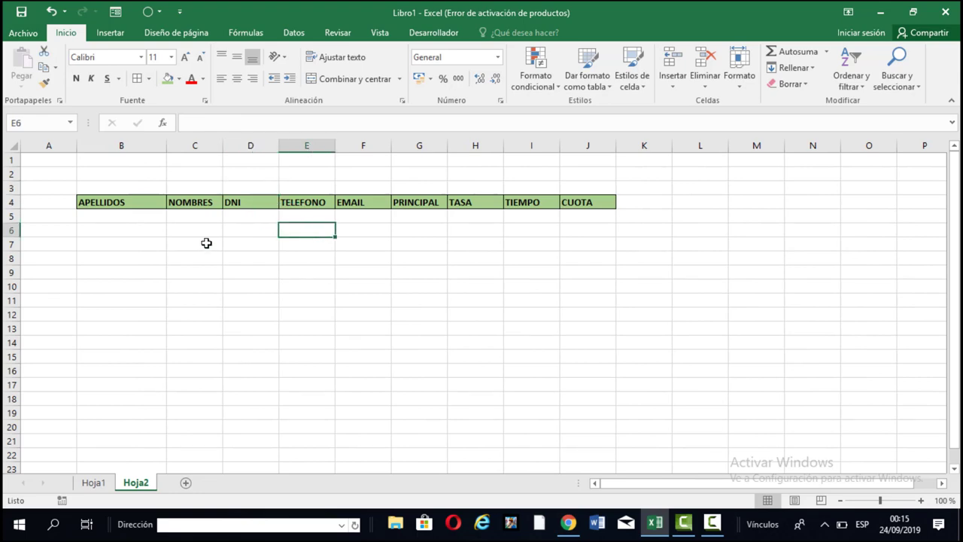
click(98, 482)
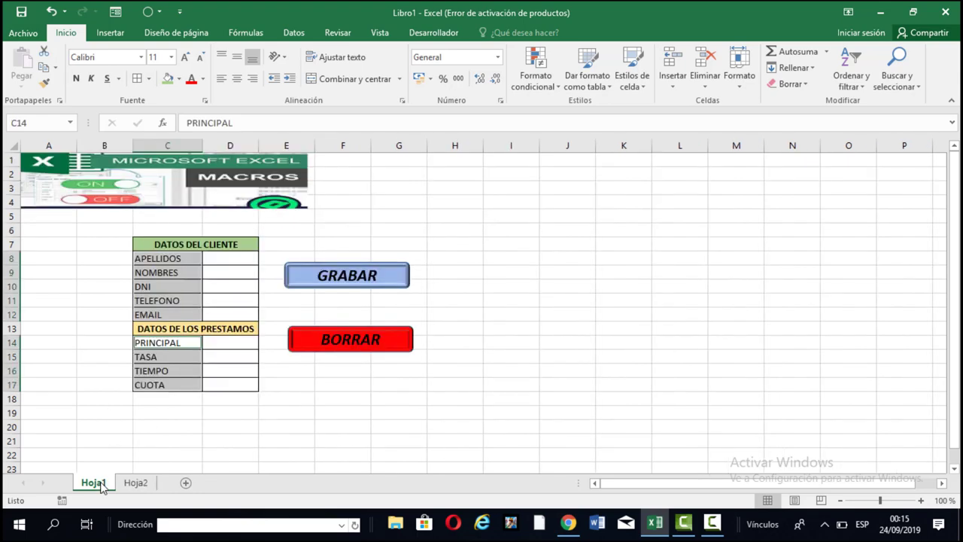
Clear the selection and show the Desarrollador macro tools.
click(488, 387)
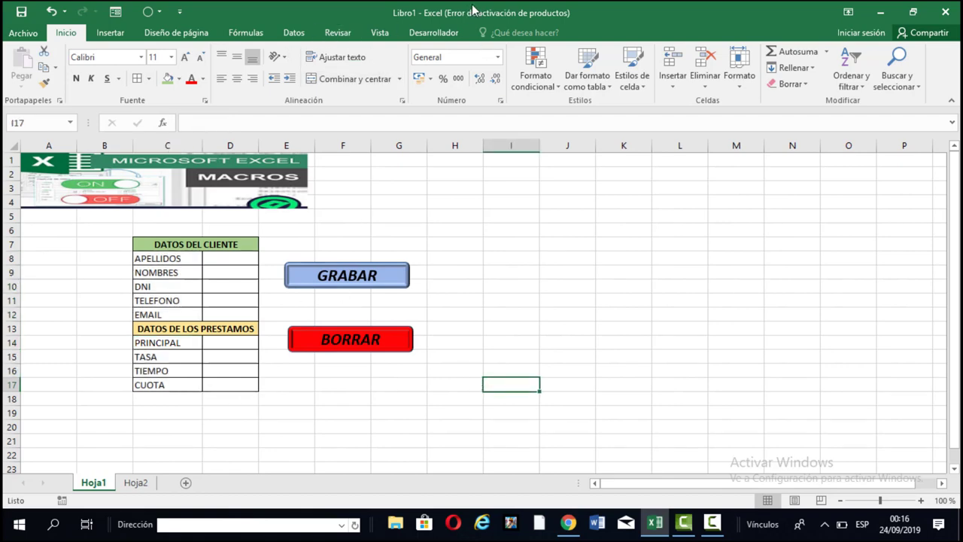
click(443, 33)
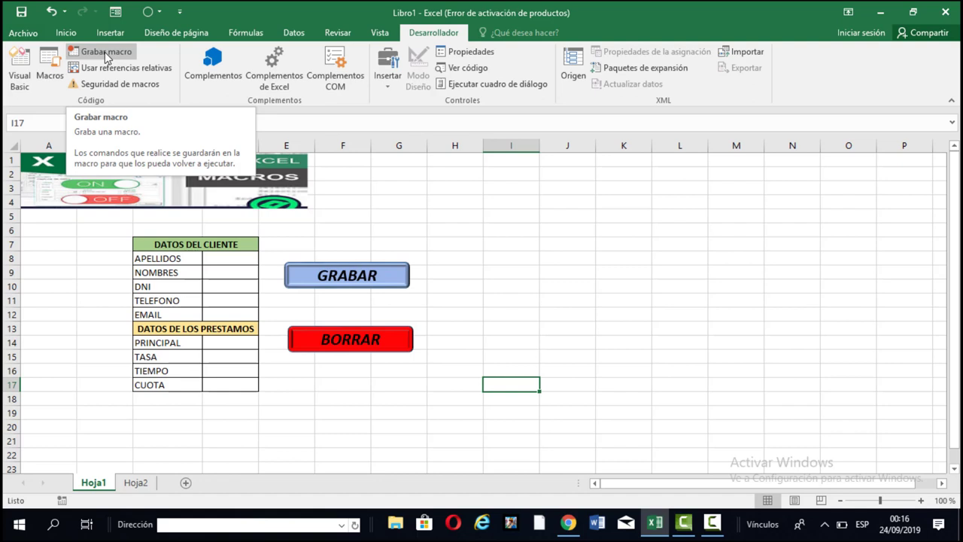
click(447, 233)
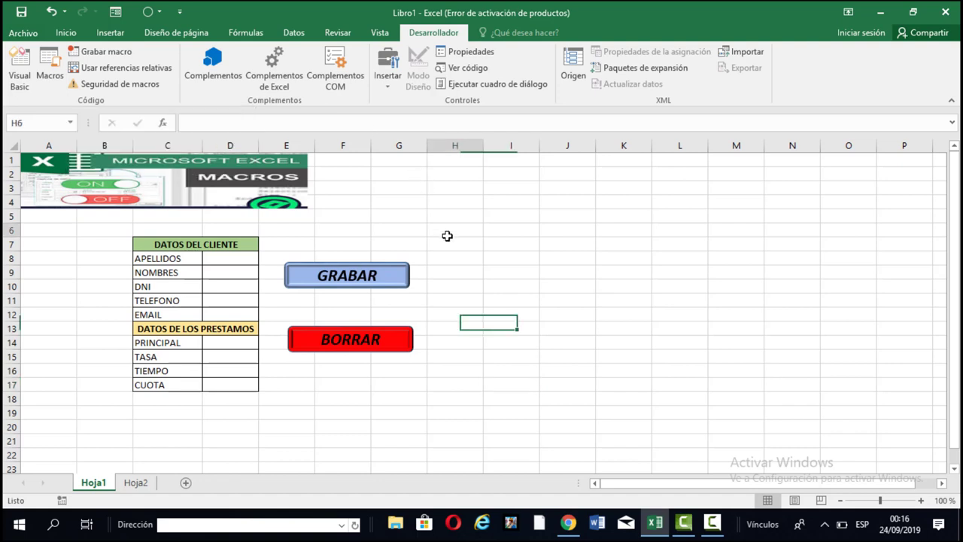
drag(228, 266, 235, 325)
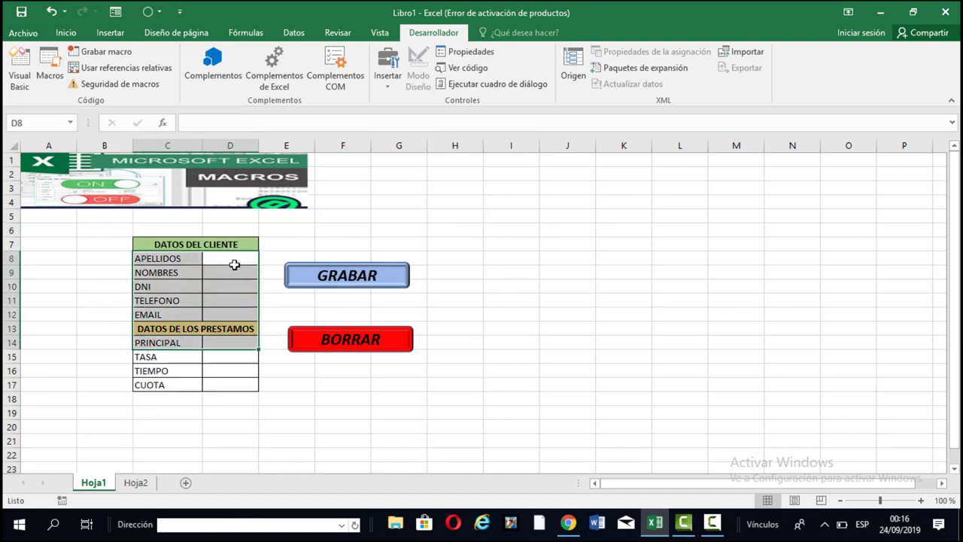
drag(232, 262, 243, 320)
key(ctrl+c)
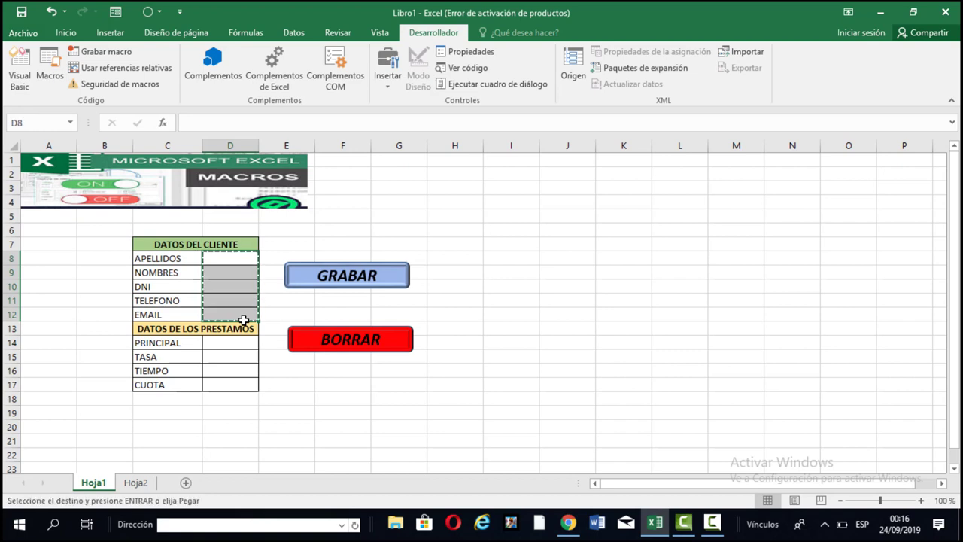
click(577, 318)
key(ctrl+v)
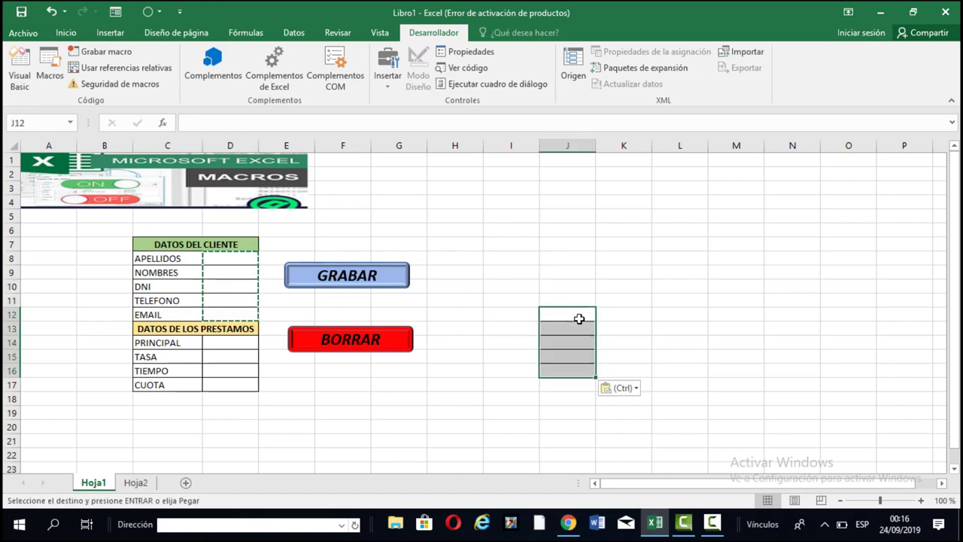
key(Escape)
key(ctrl+z)
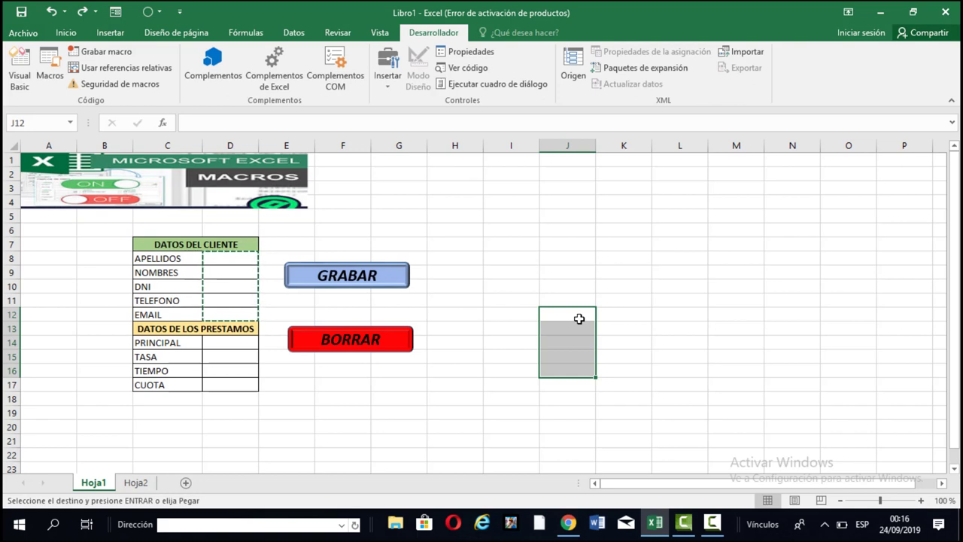
key(Escape)
click(518, 267)
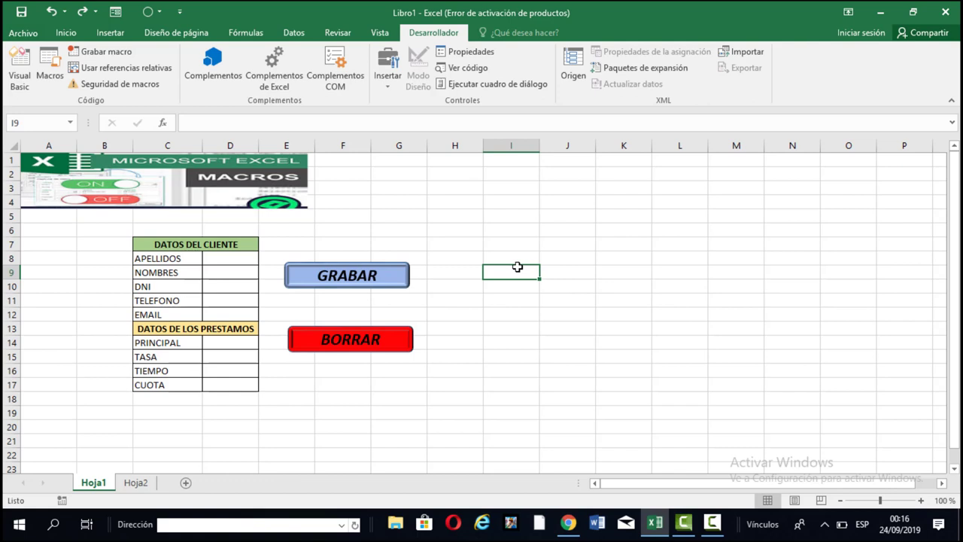
click(215, 254)
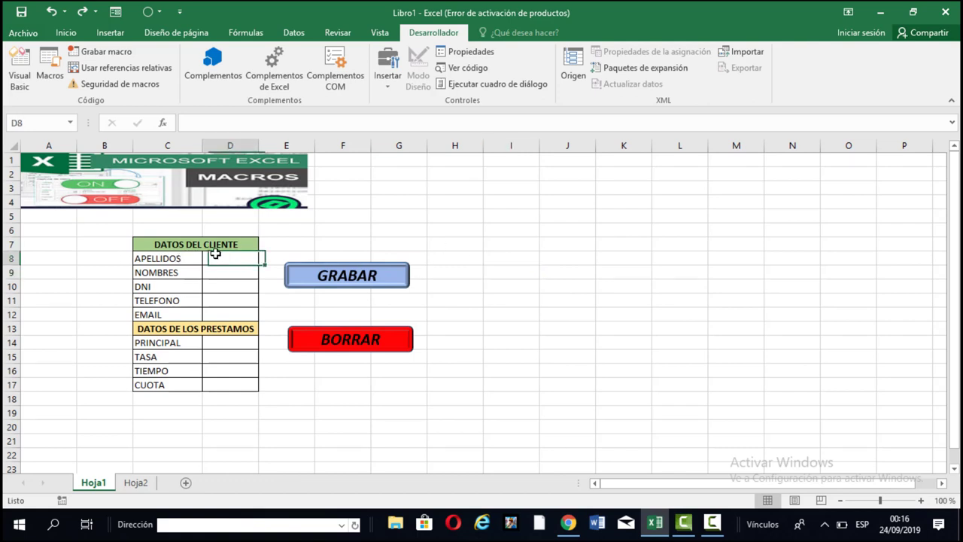
click(423, 207)
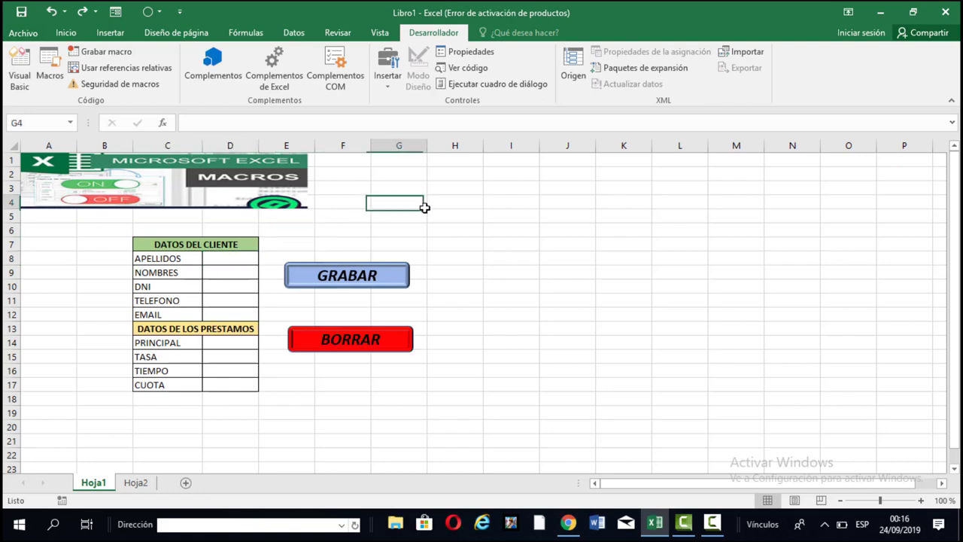
Start recording a macro named GRABAR with shortcut Ctrl+Shift+M, stored in this workbook.
click(111, 54)
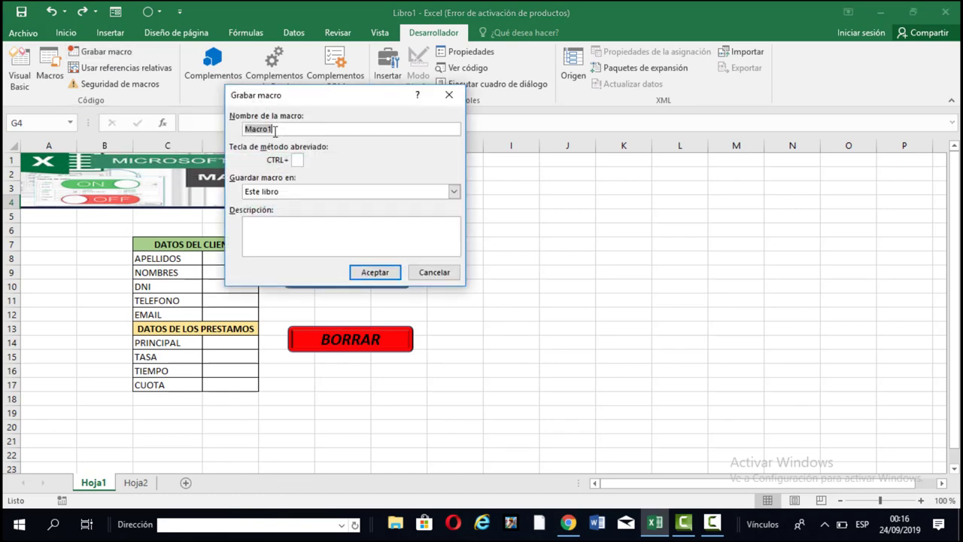
drag(277, 129, 246, 129)
drag(389, 99, 589, 93)
text(G)
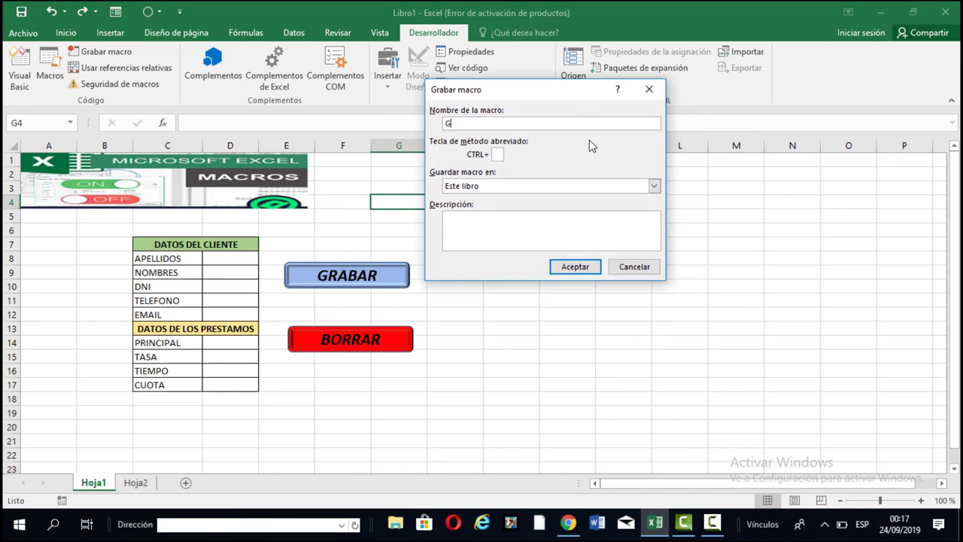
text(RABAR)
click(498, 155)
text(M)
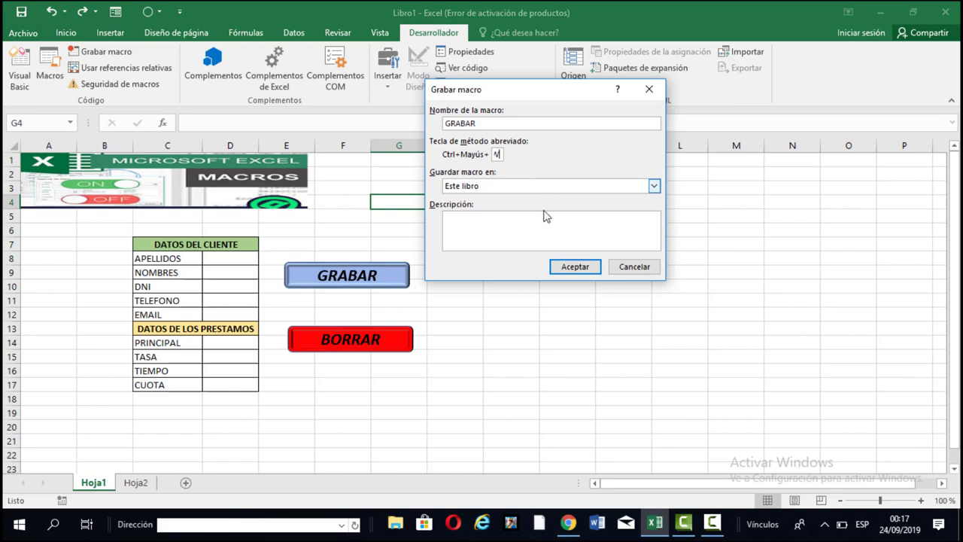
click(572, 267)
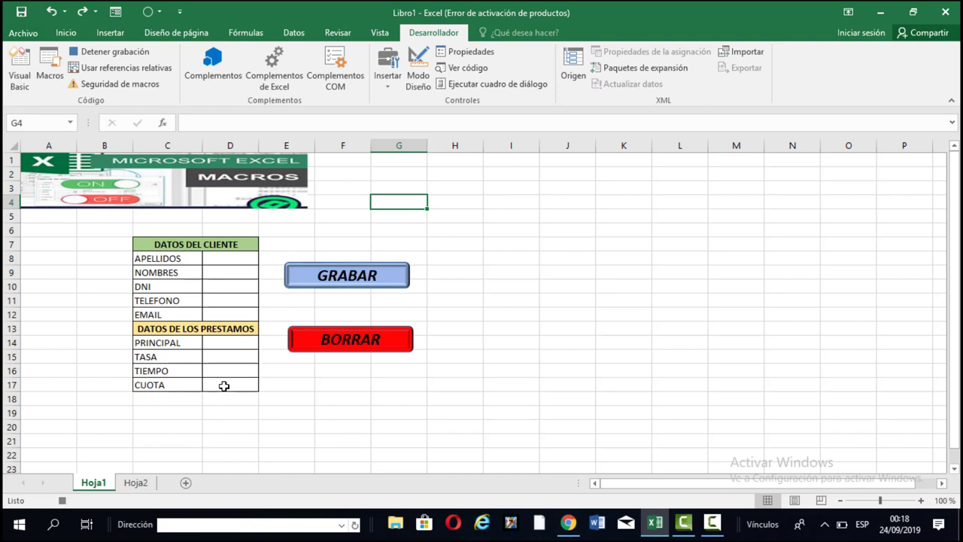
Enter =PAGO(D15;D16;-D14;;0) in the CUOTA cell D17, which shows #¡NUM! for now.
click(223, 386)
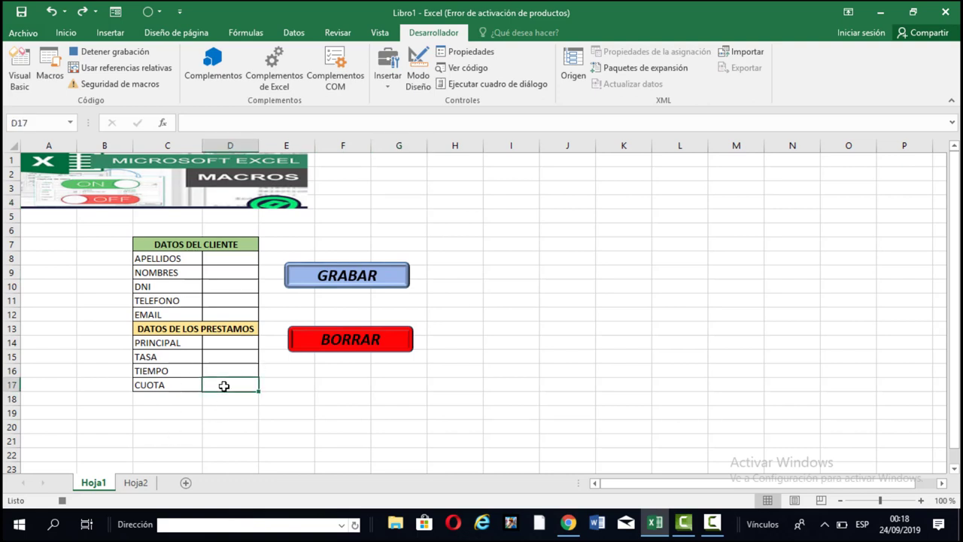
text(=)
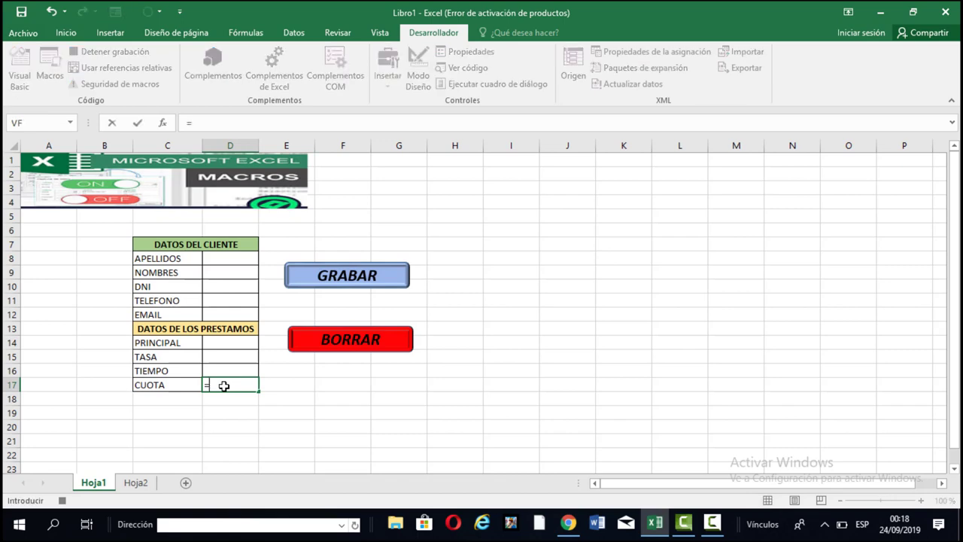
text(PAGO)
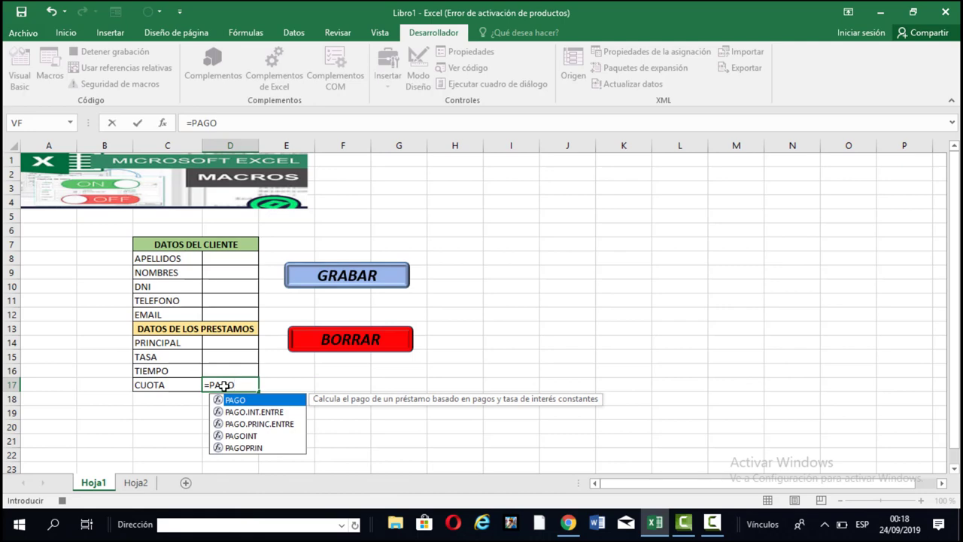
text(()
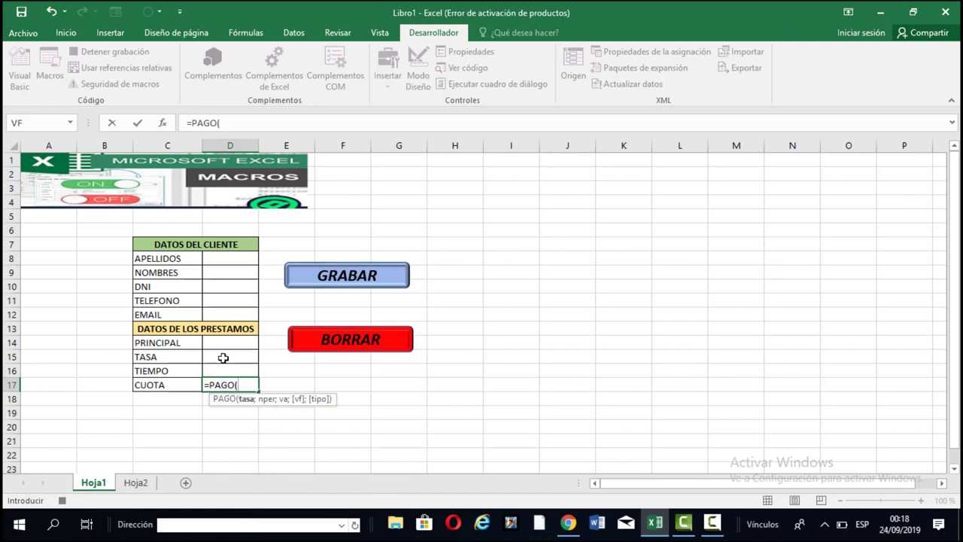
click(221, 359)
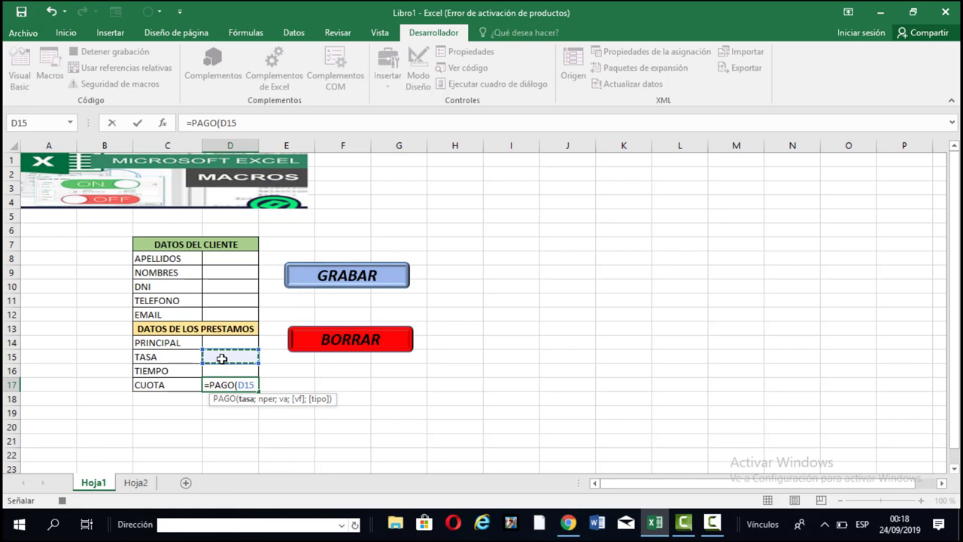
text(;)
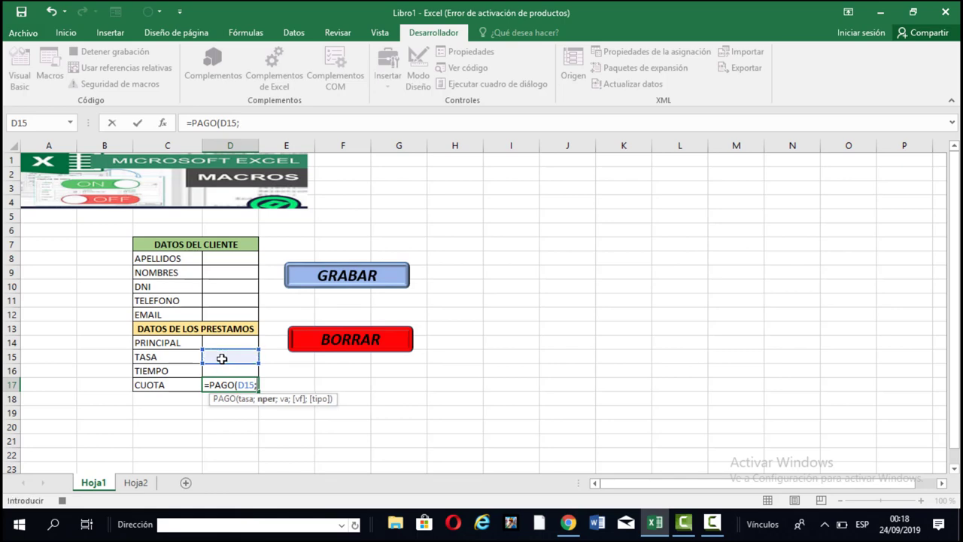
click(228, 367)
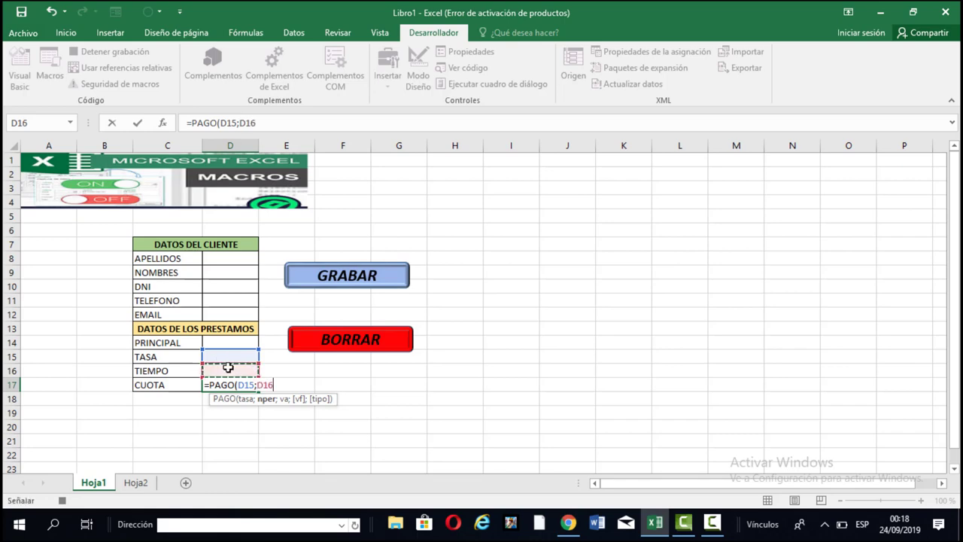
text(;)
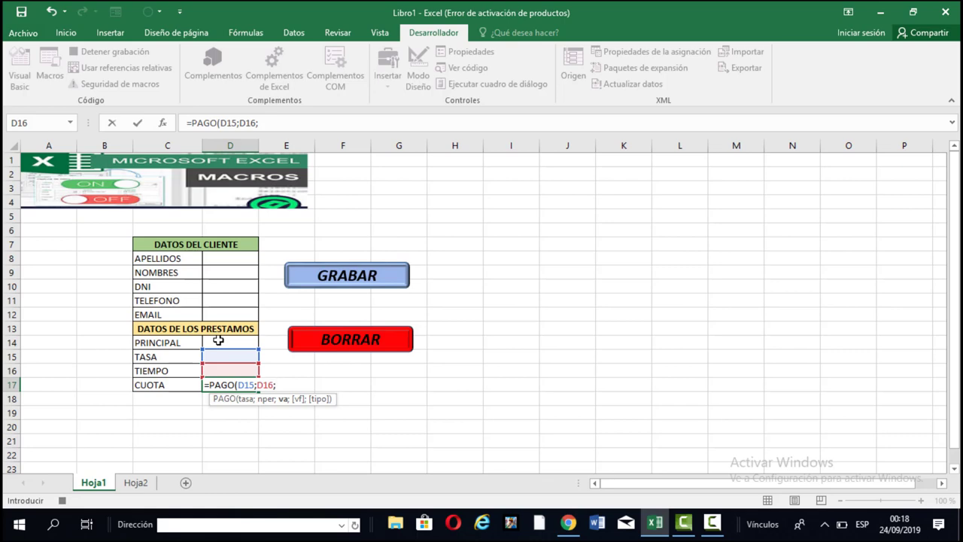
text(-)
click(218, 340)
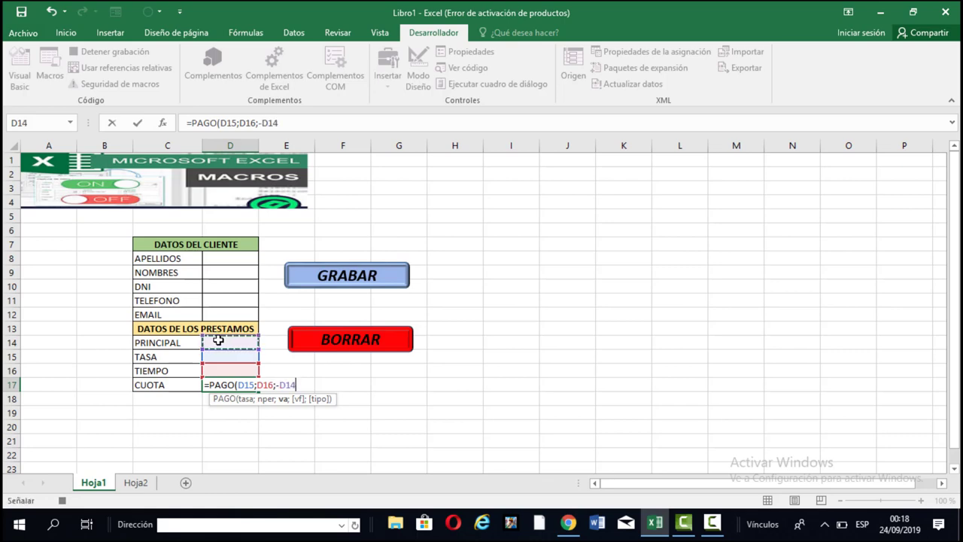
text(;)
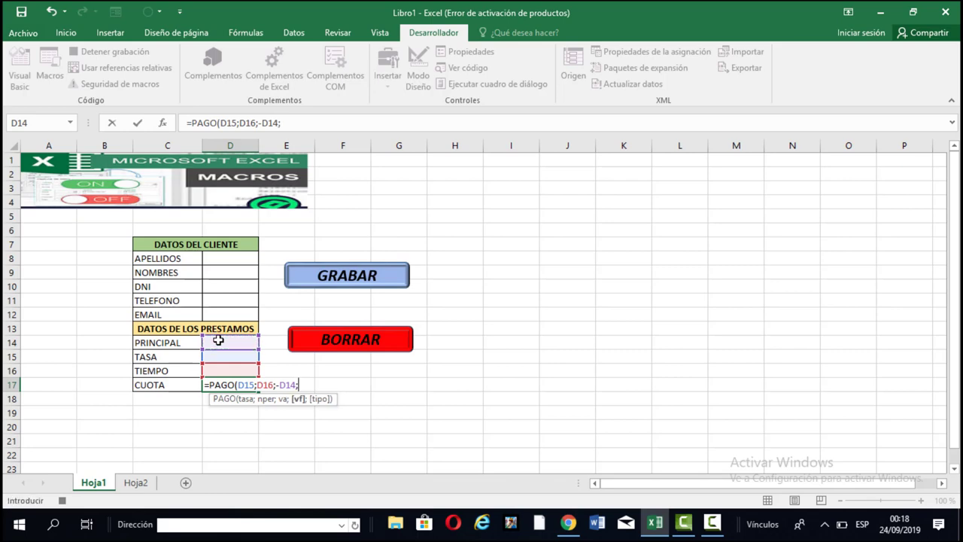
text(;)
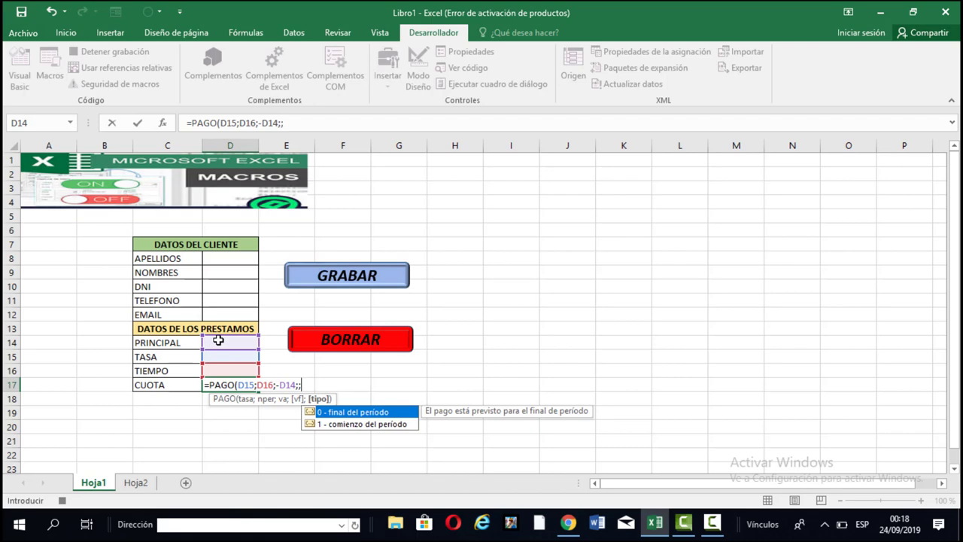
text(0))
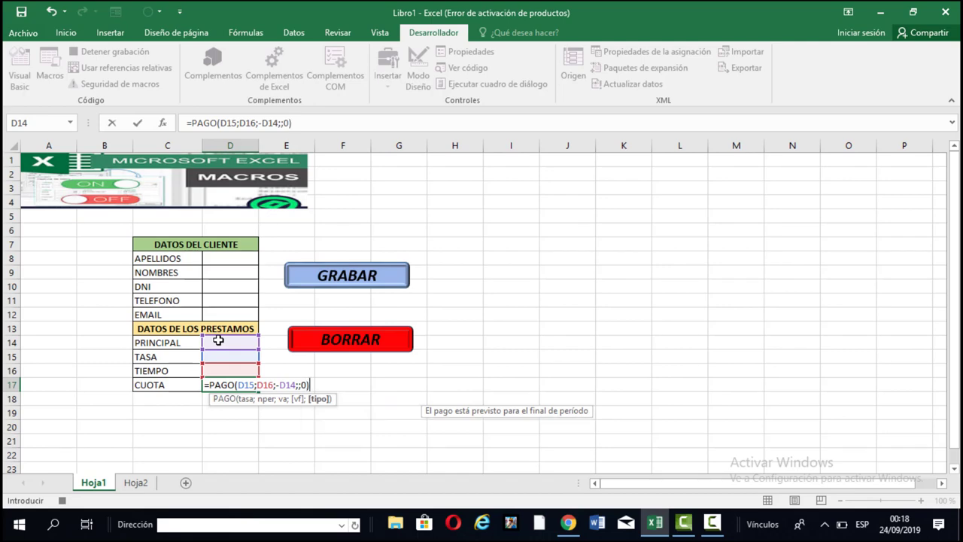
key(Return)
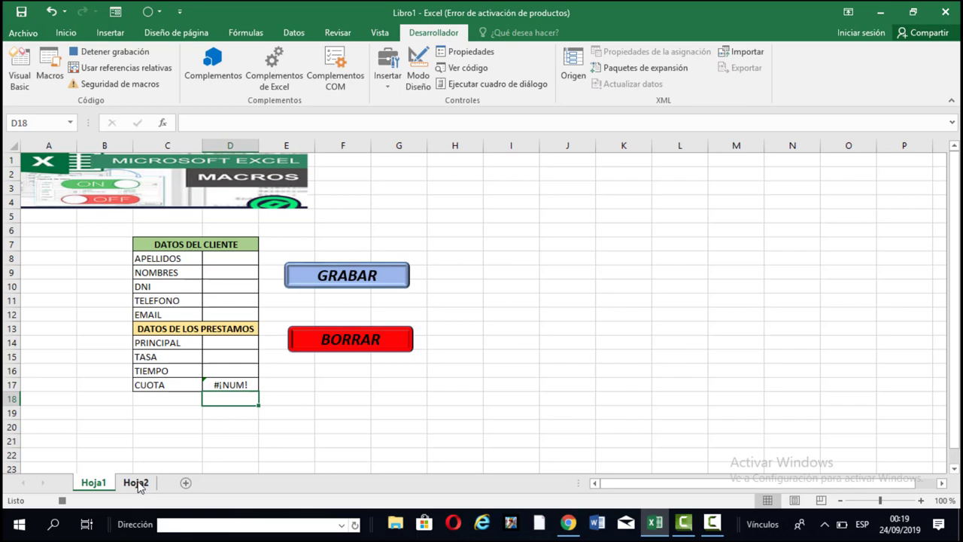
Insert a blank row 5 on Hoja2 directly beneath the APELLIDOS–CUOTA header row.
click(137, 483)
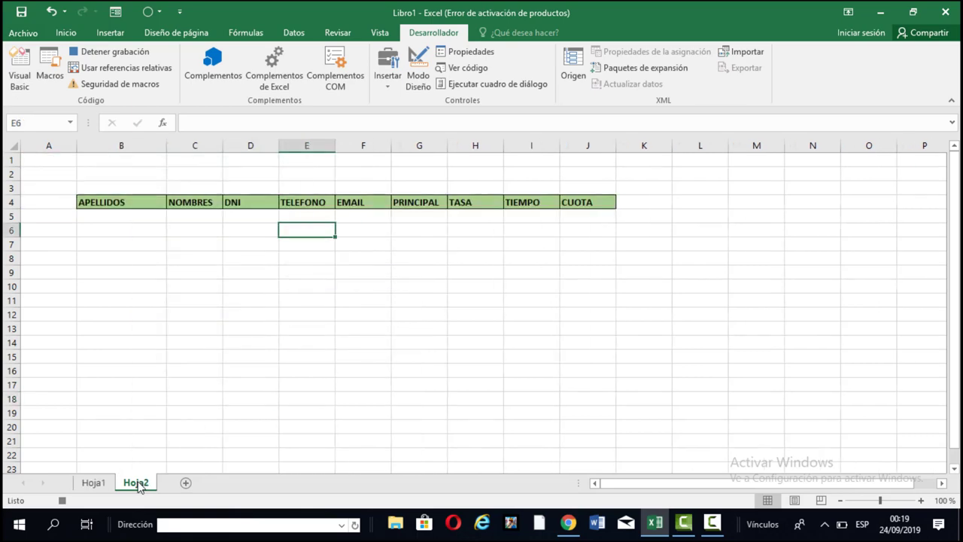
click(9, 216)
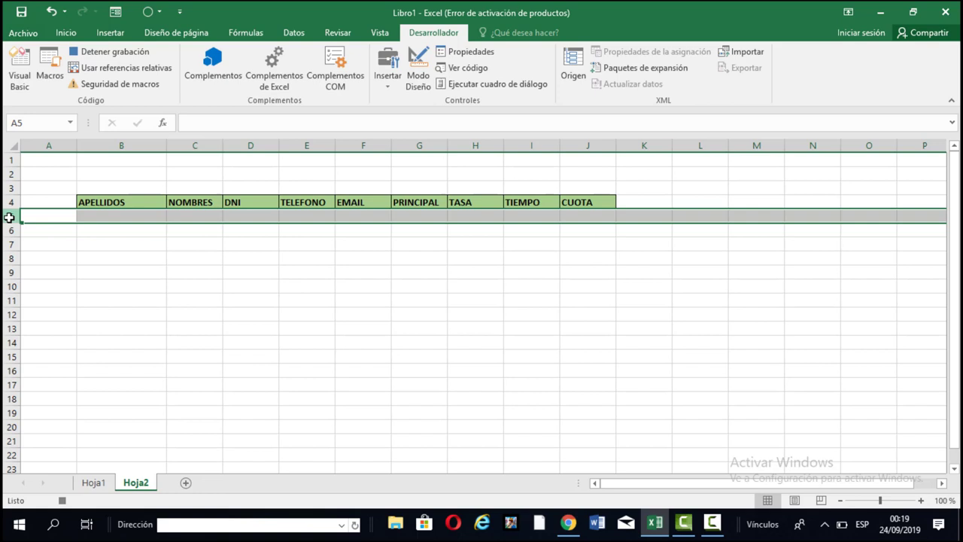
right_click(9, 217)
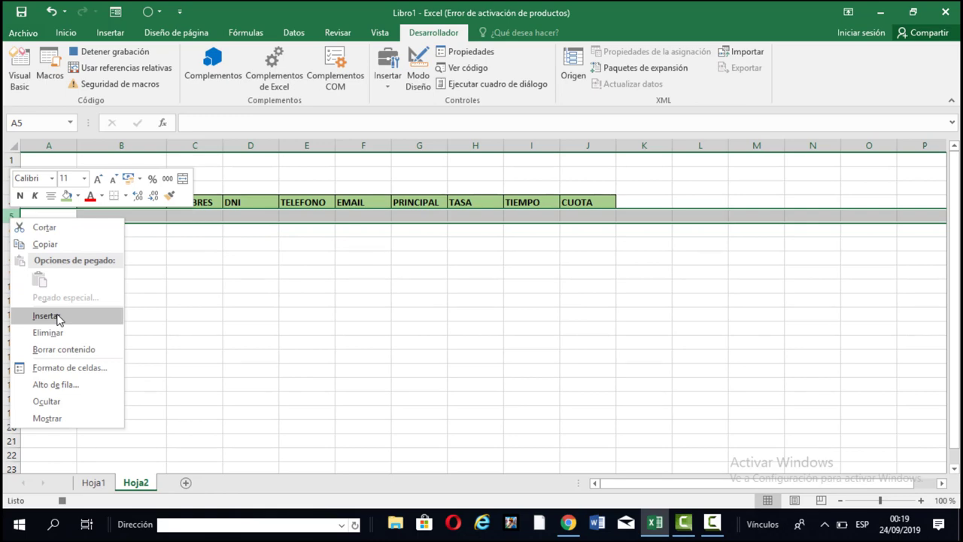
click(47, 316)
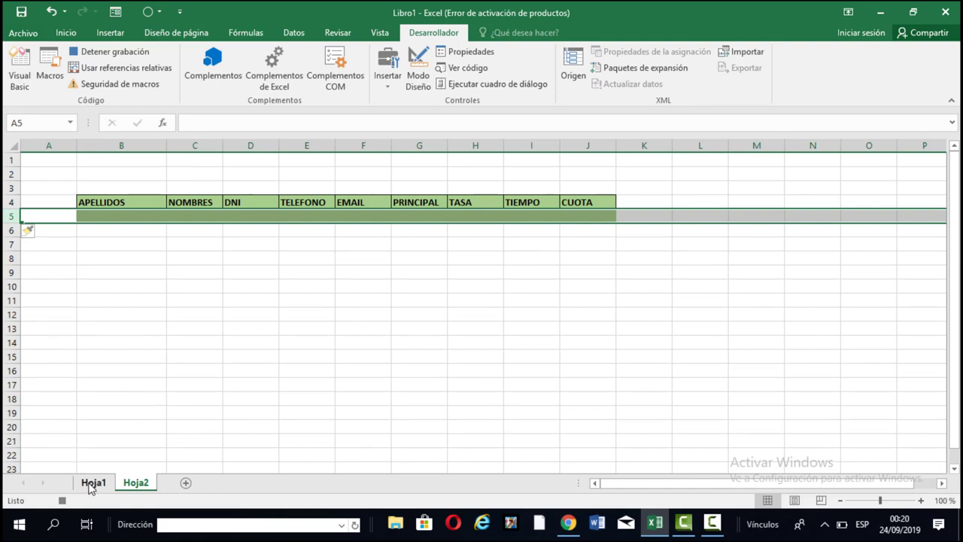
Copy the Hoja1 form's input cells D8:D12 and D14:D17.
click(90, 484)
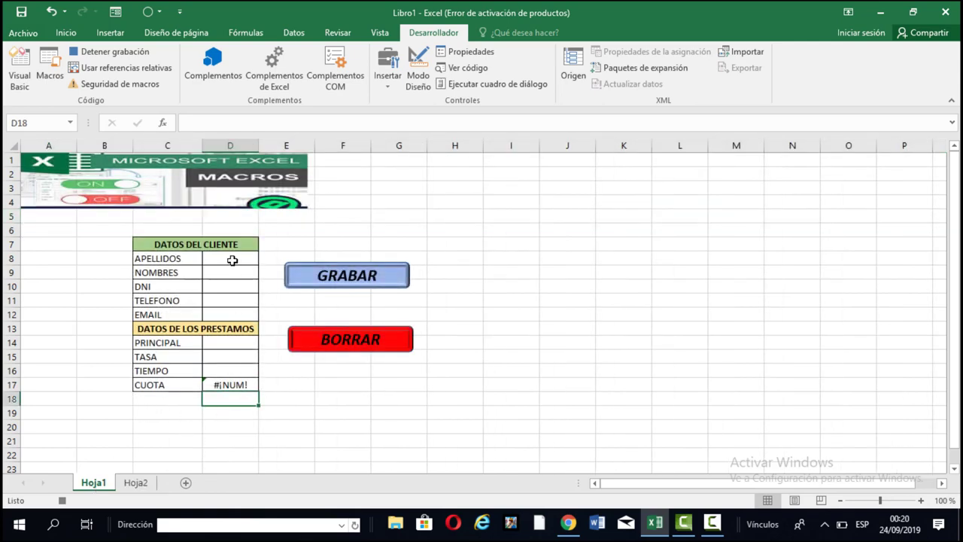
drag(233, 258, 233, 311)
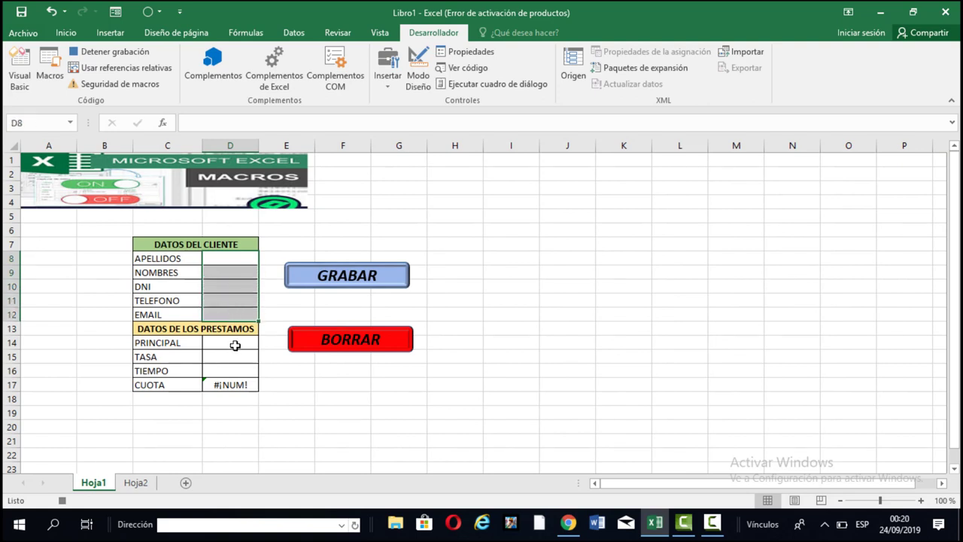
click(235, 344)
drag(236, 360, 241, 382)
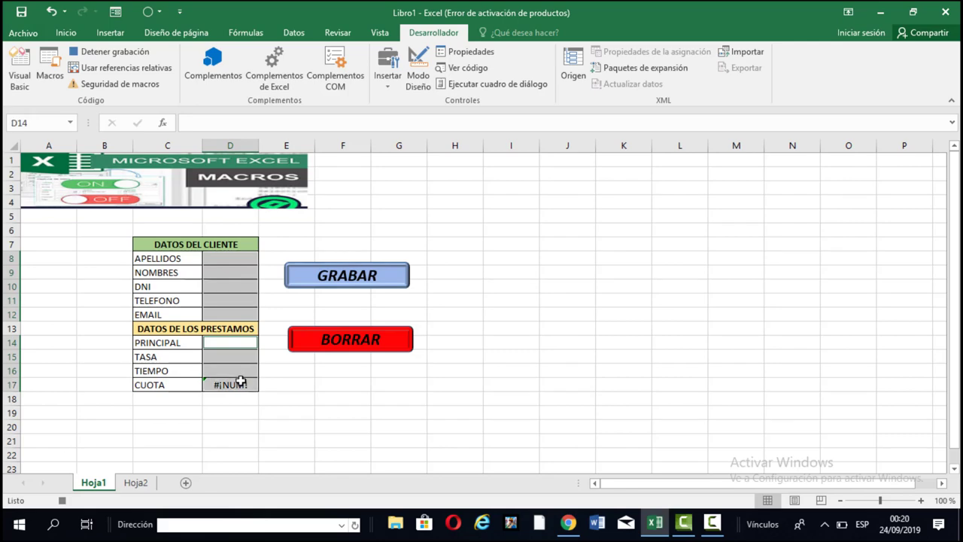
key(ctrl+c)
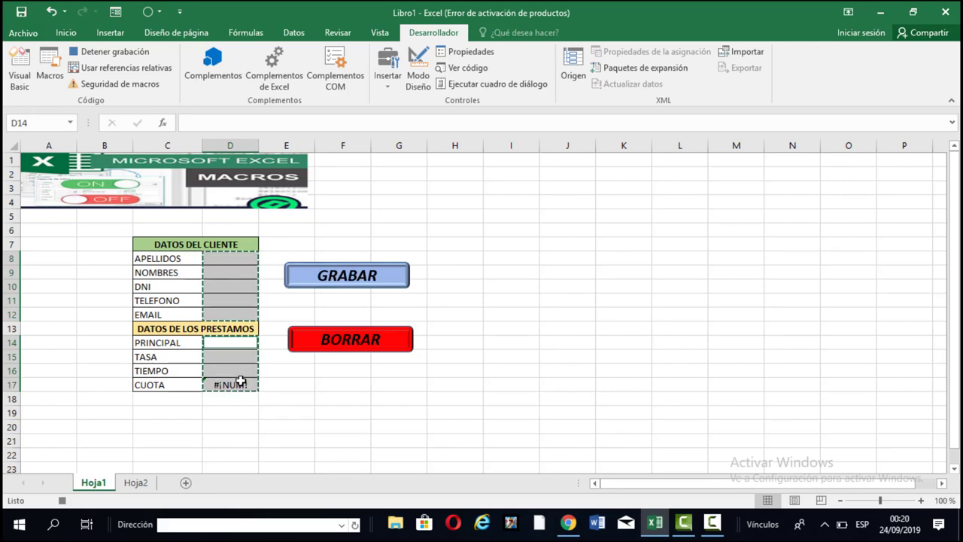
Paste them transposed into Hoja2 starting at B5 via Pegado especial.
click(147, 483)
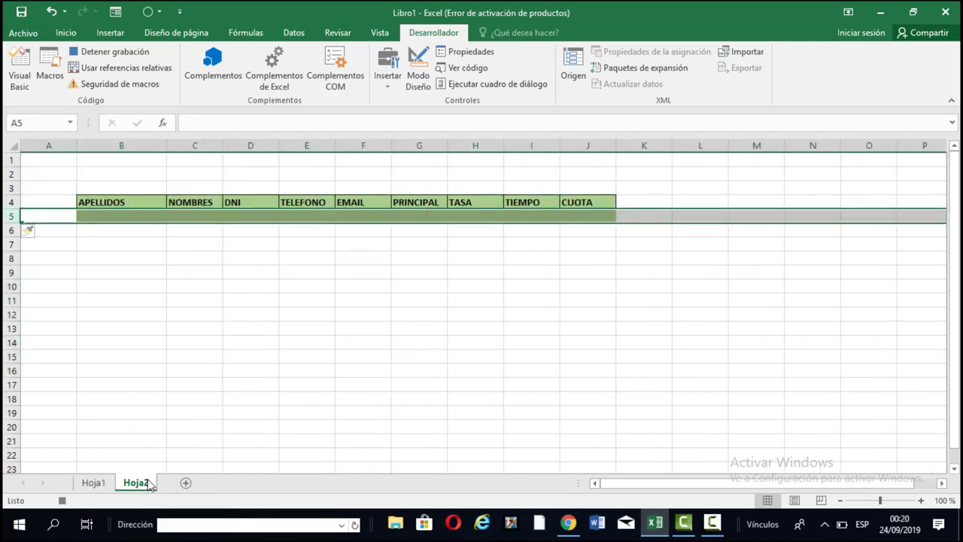
click(103, 218)
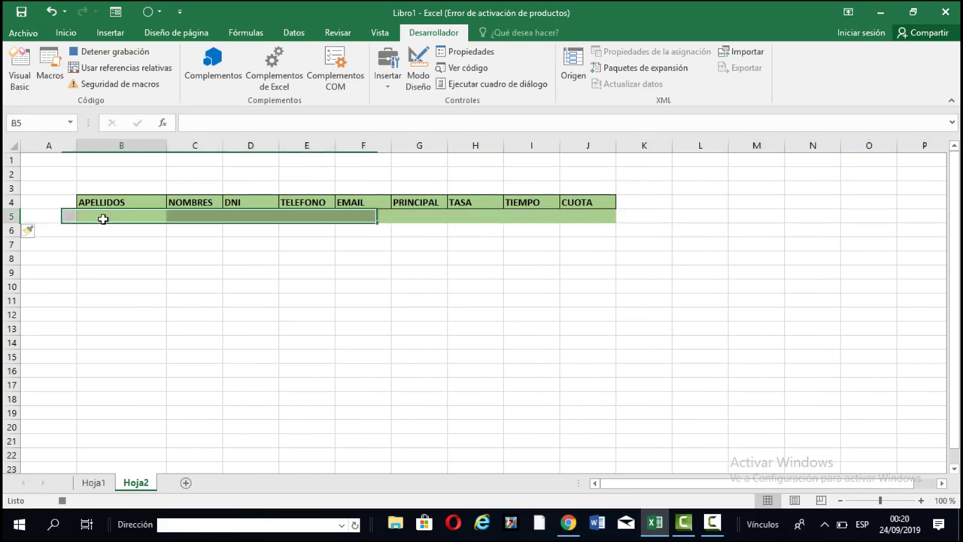
right_click(104, 218)
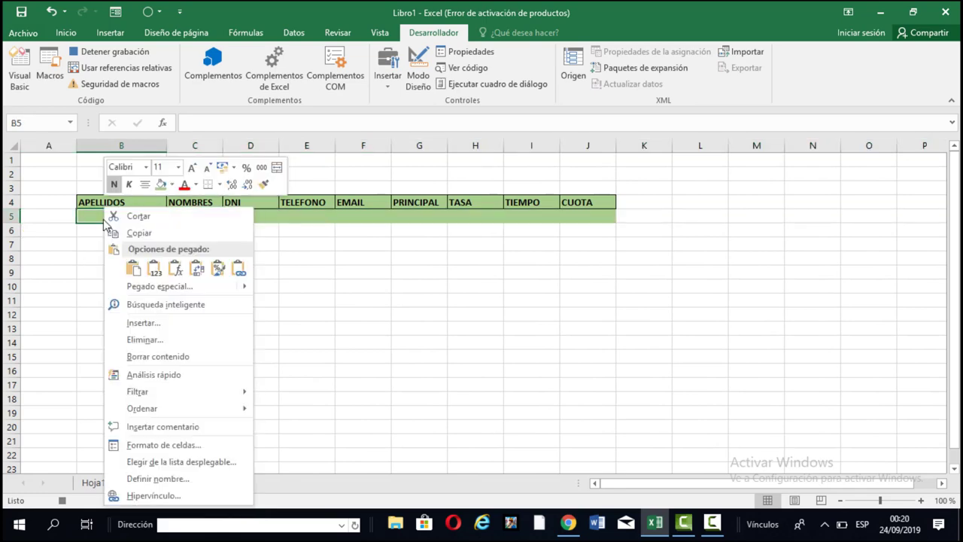
mouse_move(199, 286)
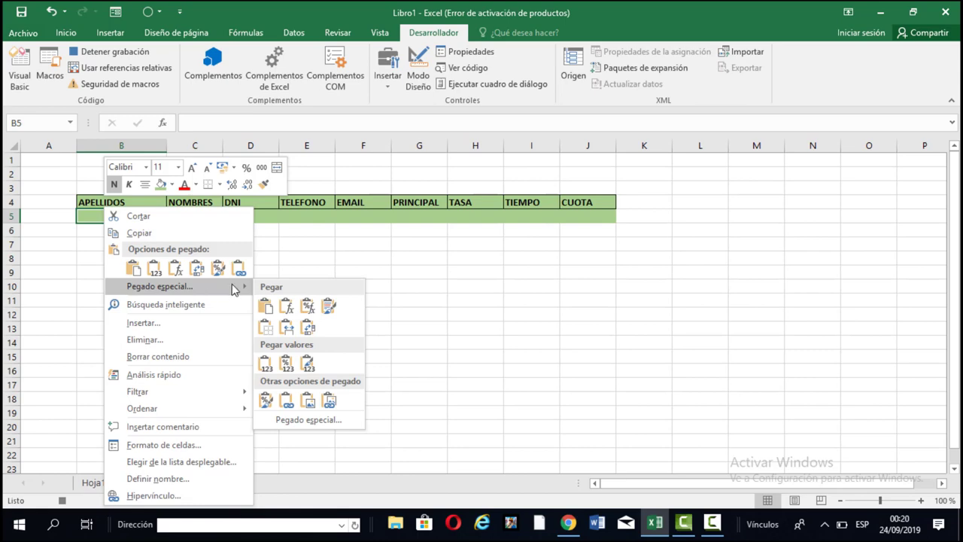
click(308, 419)
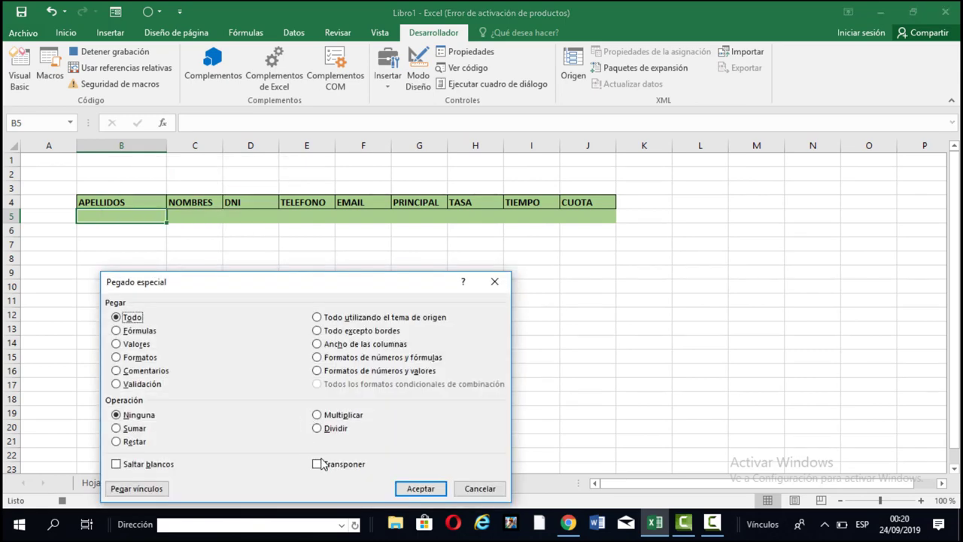
click(319, 464)
click(418, 488)
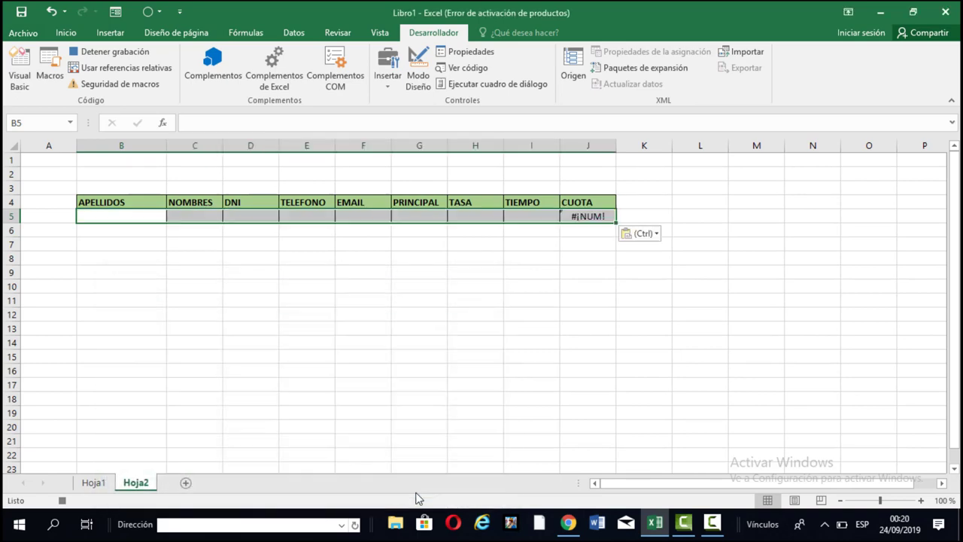
Back on Hoja1, cancel the pending copy and stop the GRABAR macro recording.
click(96, 482)
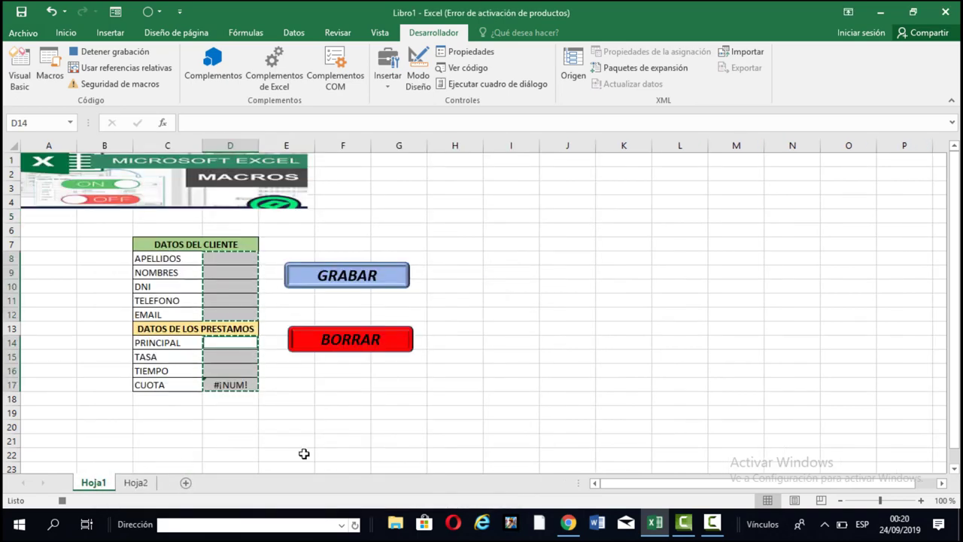
key(Escape)
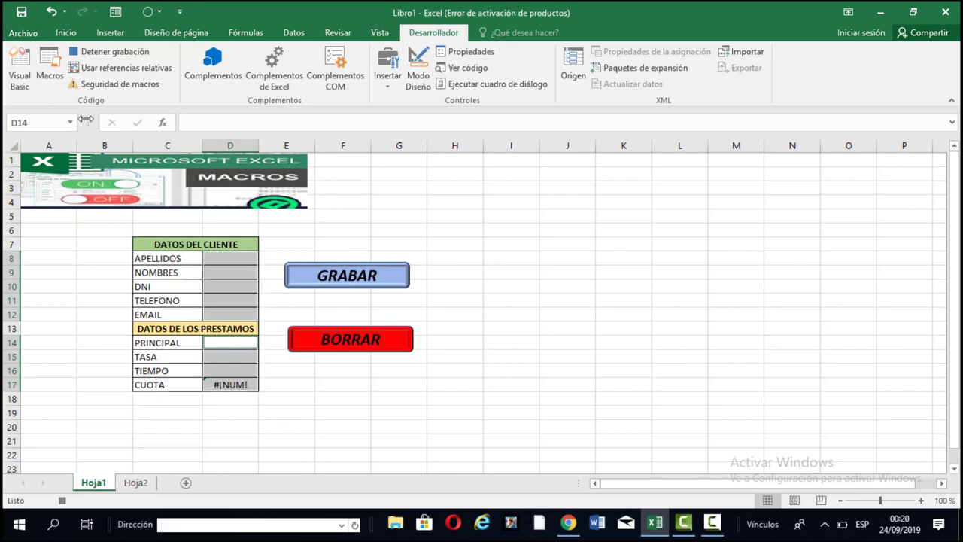
click(112, 50)
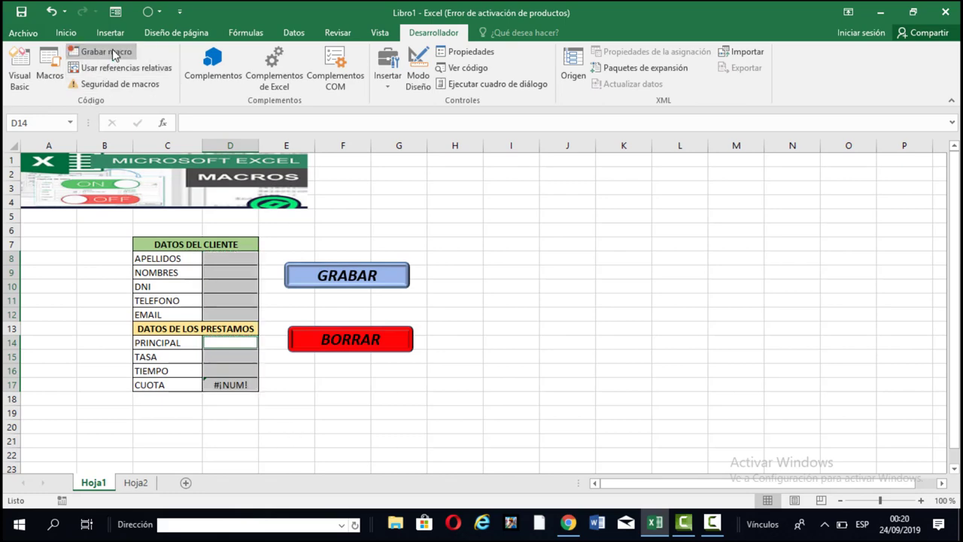
right_click(564, 237)
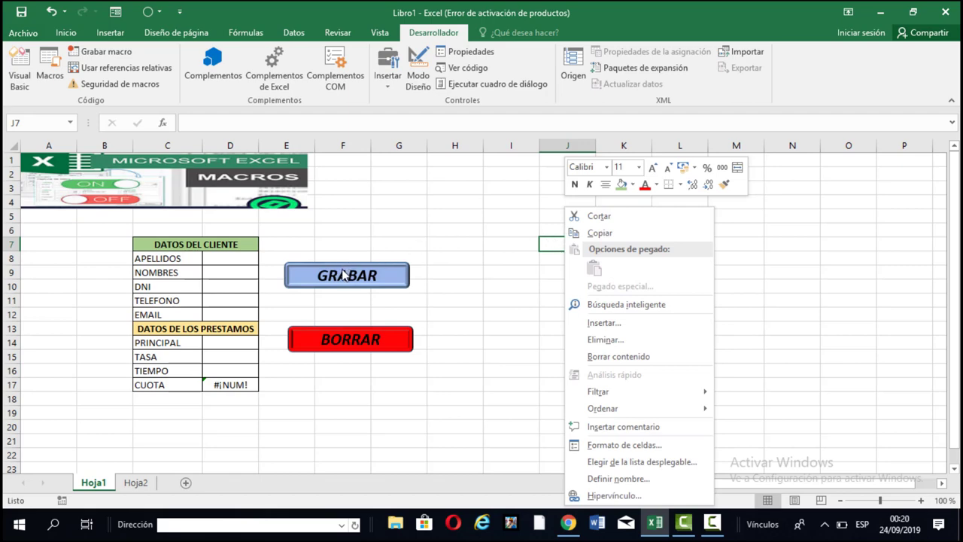
click(216, 255)
Enter the sample client's surname in the APELLIDOS cell D8.
click(216, 254)
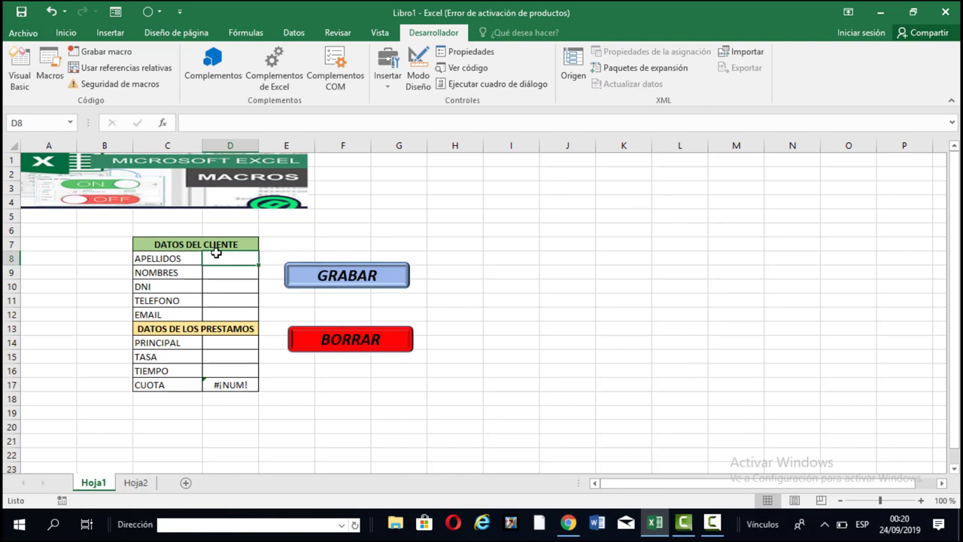
text(DO)
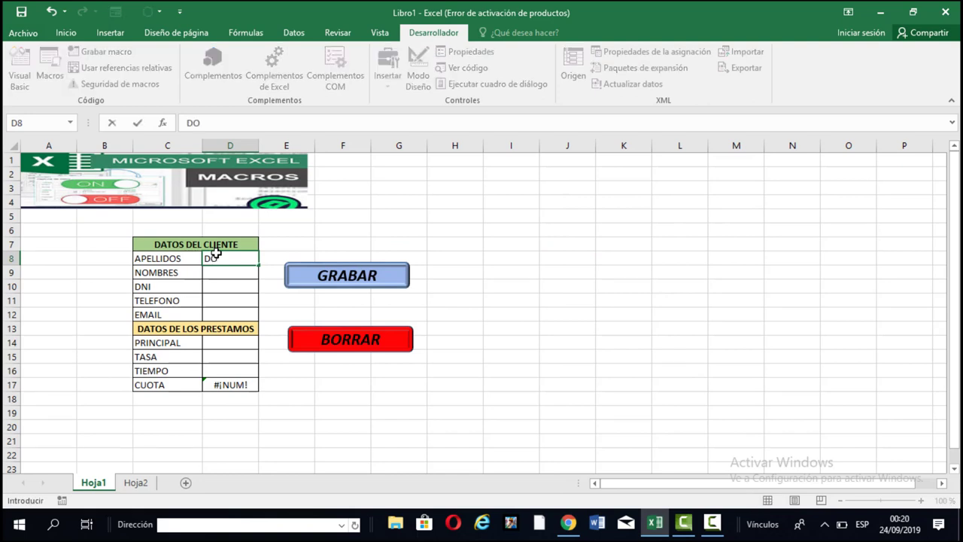
key(BackSpace)
key(BackSpace)
key(Return)
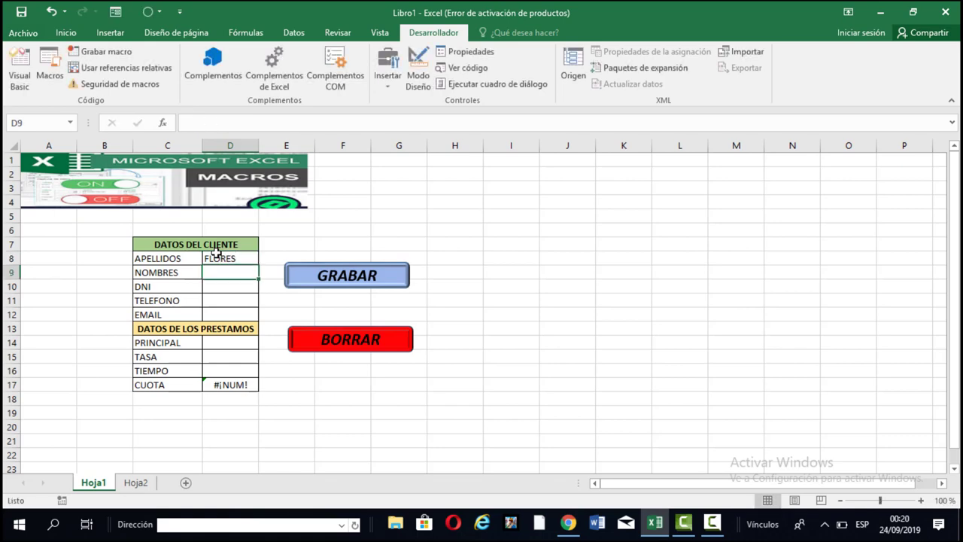
click(216, 256)
click(245, 127)
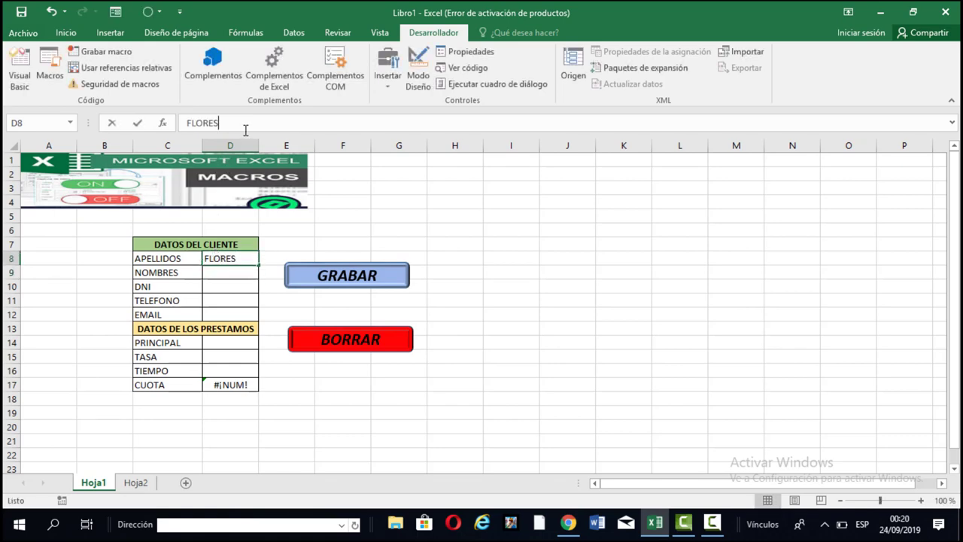
text(CAMO)
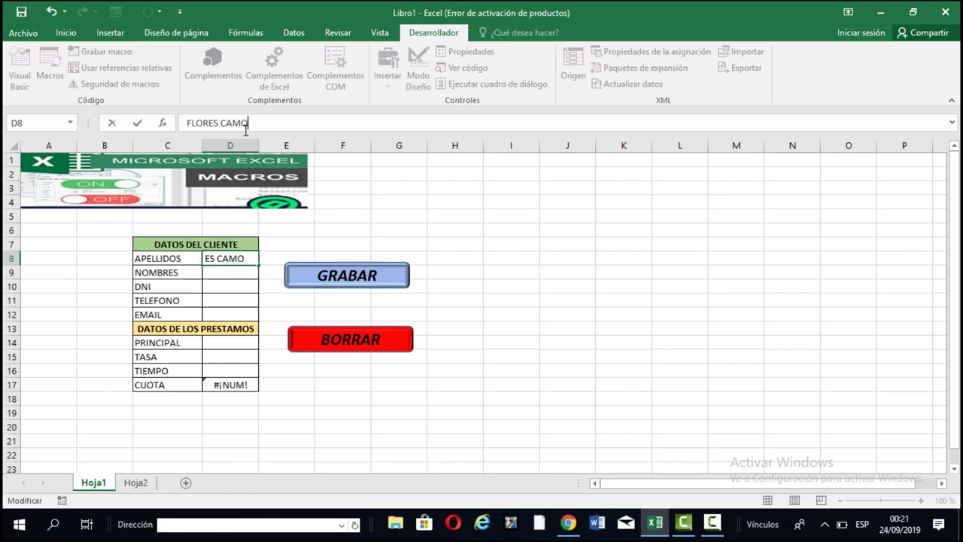
key(BackSpace)
Fill in the client's first name, DNI, phone number and e-mail in D9:D12.
click(241, 273)
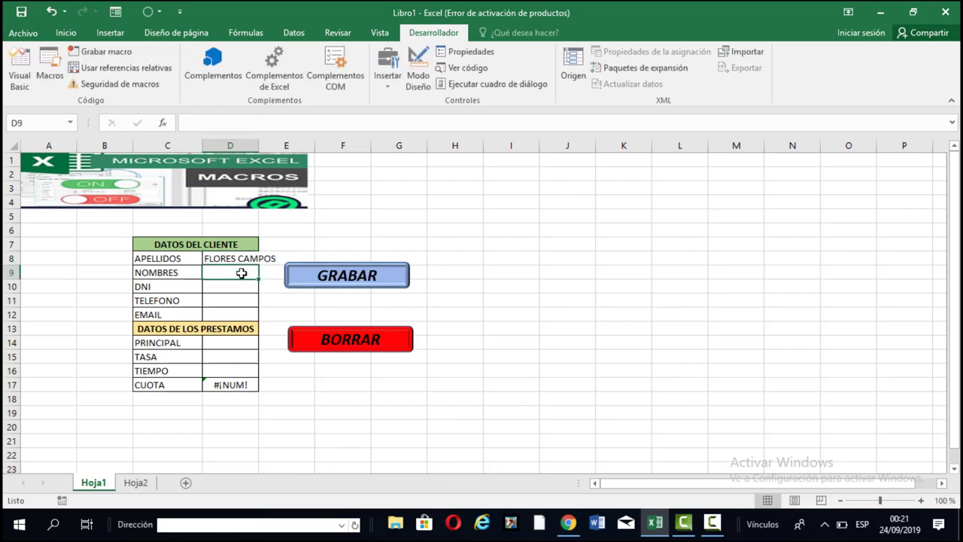
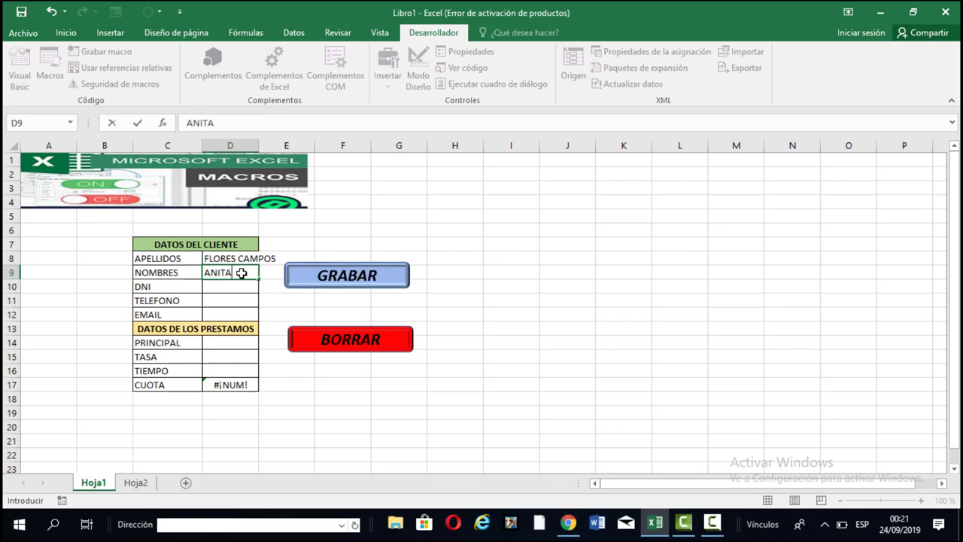
click(230, 287)
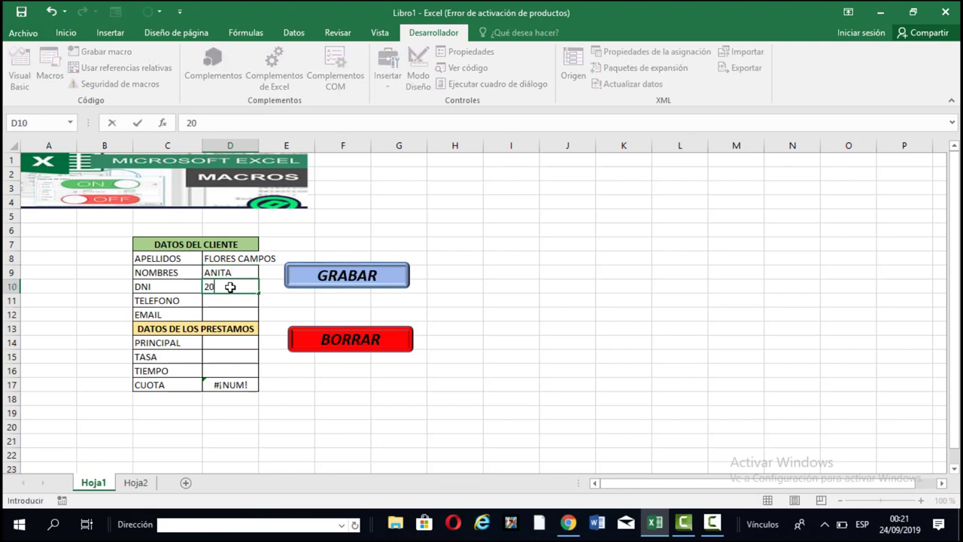
key(Return)
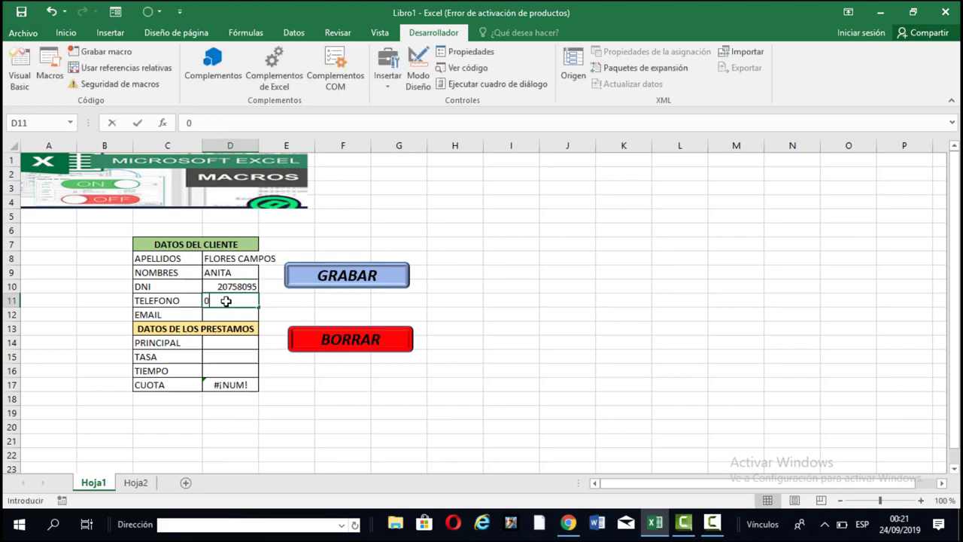
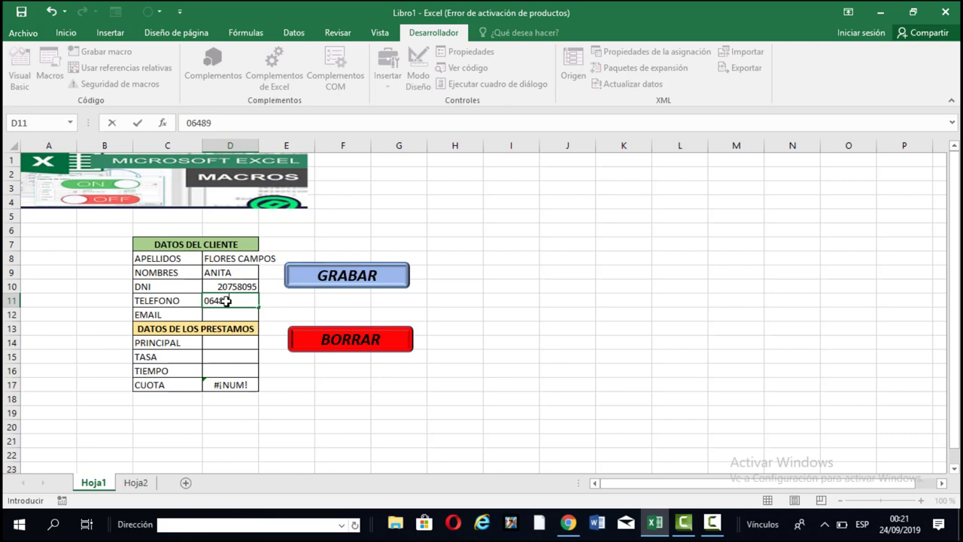
key(Return)
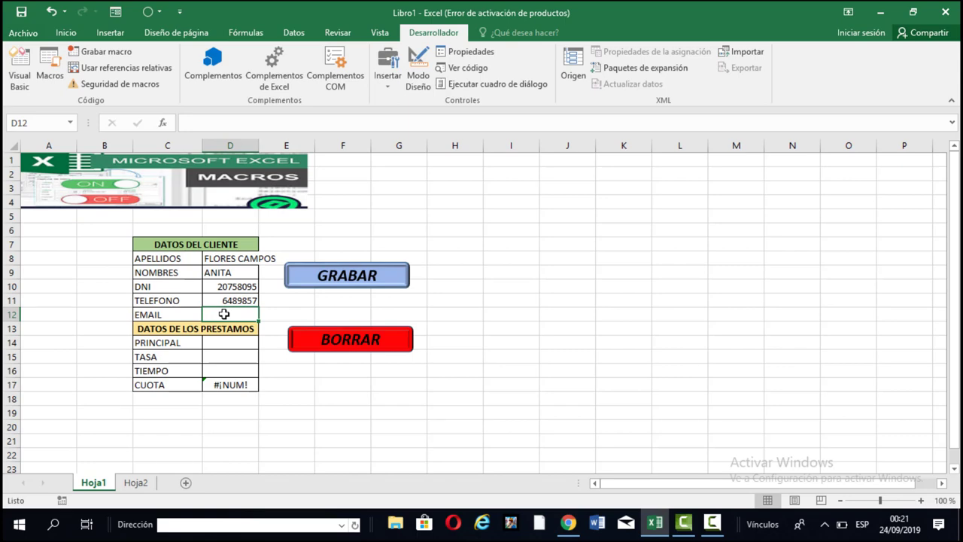
text(JUAN)
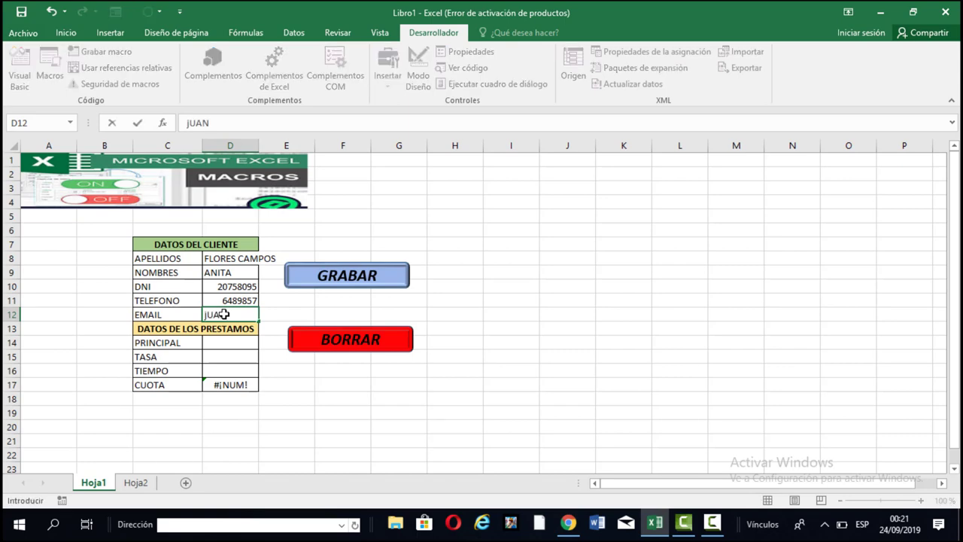
text(@21)
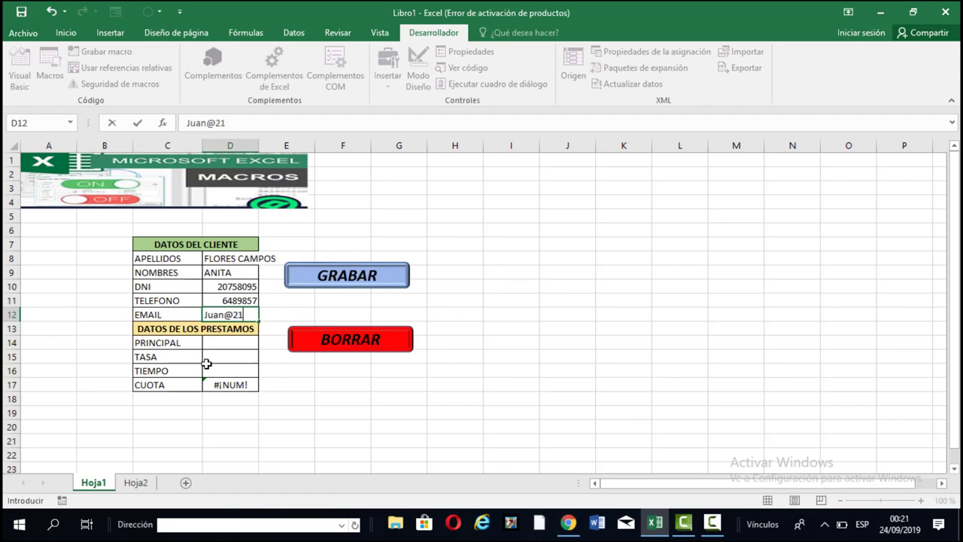
key(ctrl+Return)
Enter principal 40000, rate 5% and term 4, giving a CUOTA of S/11,280.47.
click(234, 342)
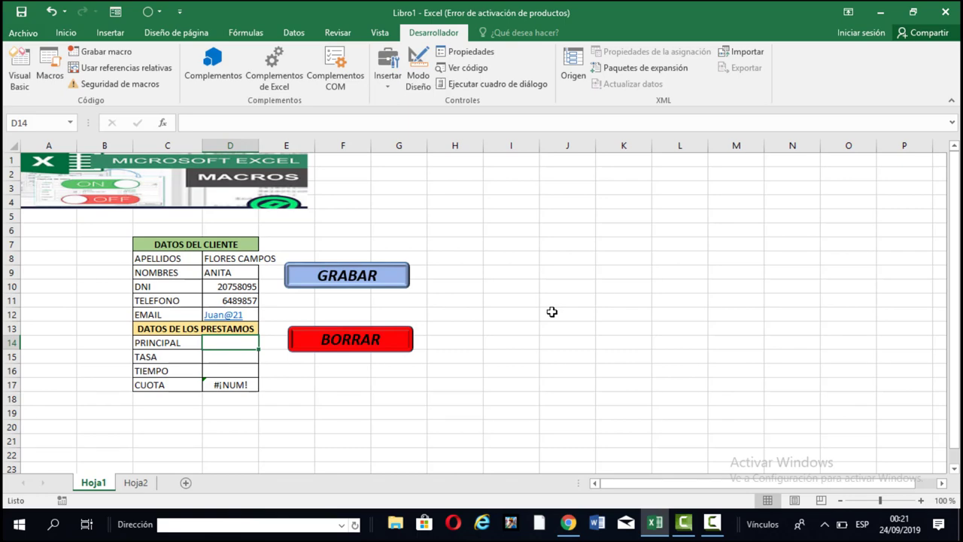
text(40)
key(Tab)
text(00)
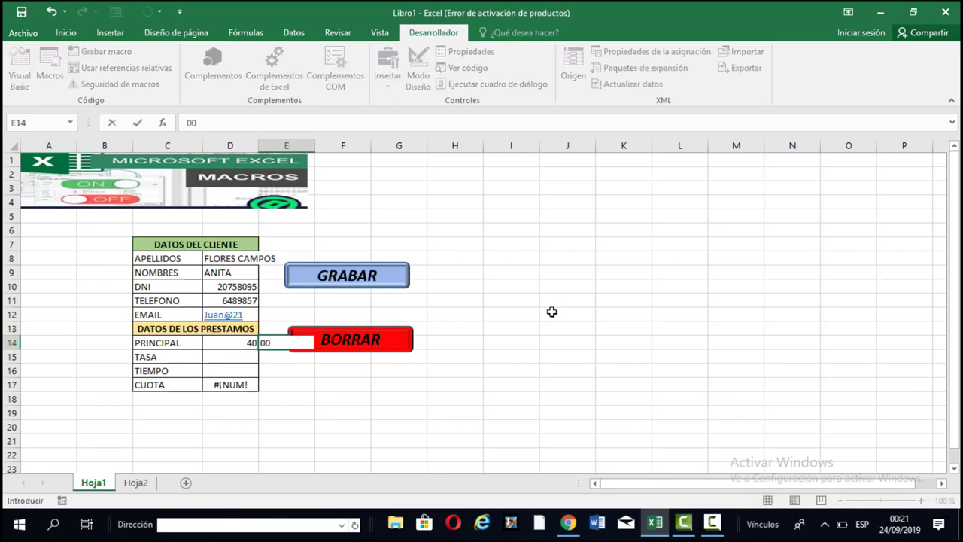
key(BackSpace)
key(BackSpace)
click(230, 347)
key(F2)
text(000)
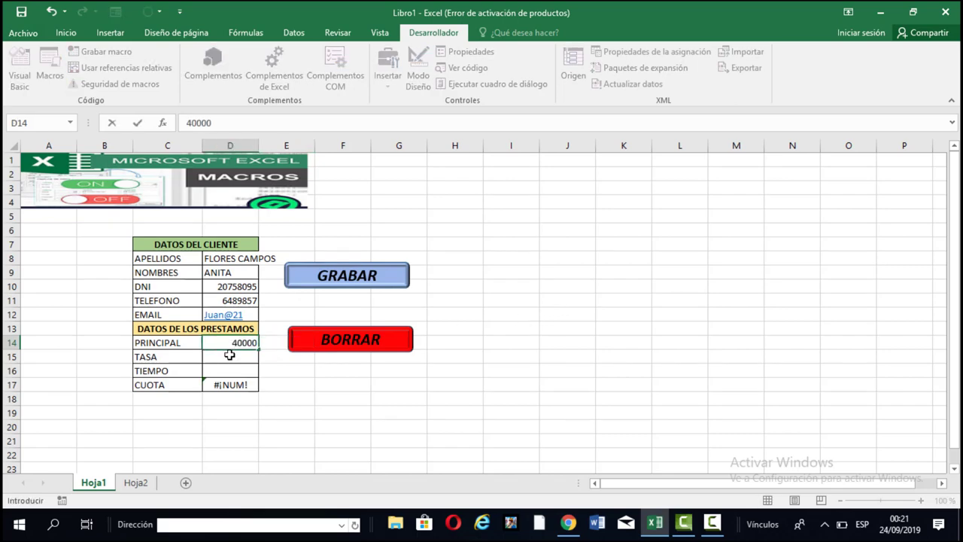
click(230, 356)
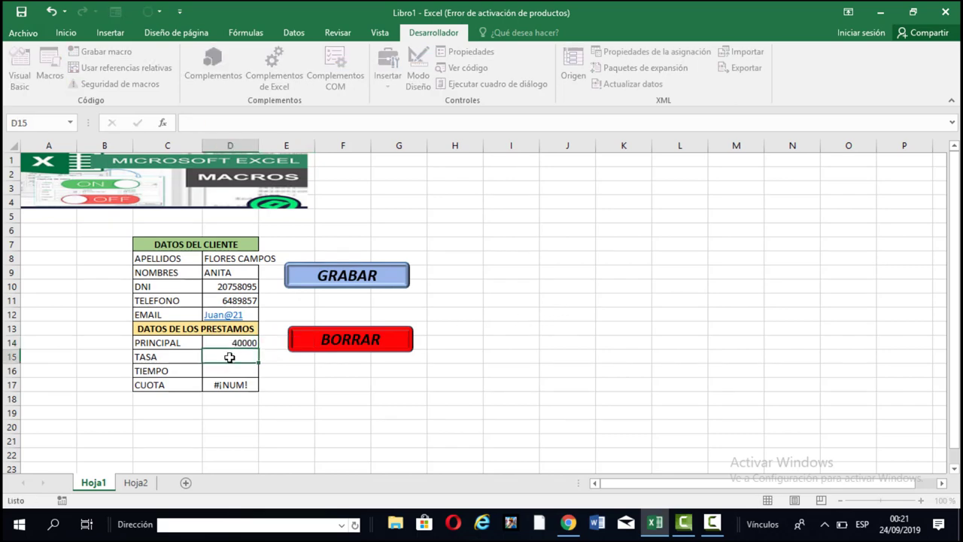
text(5%)
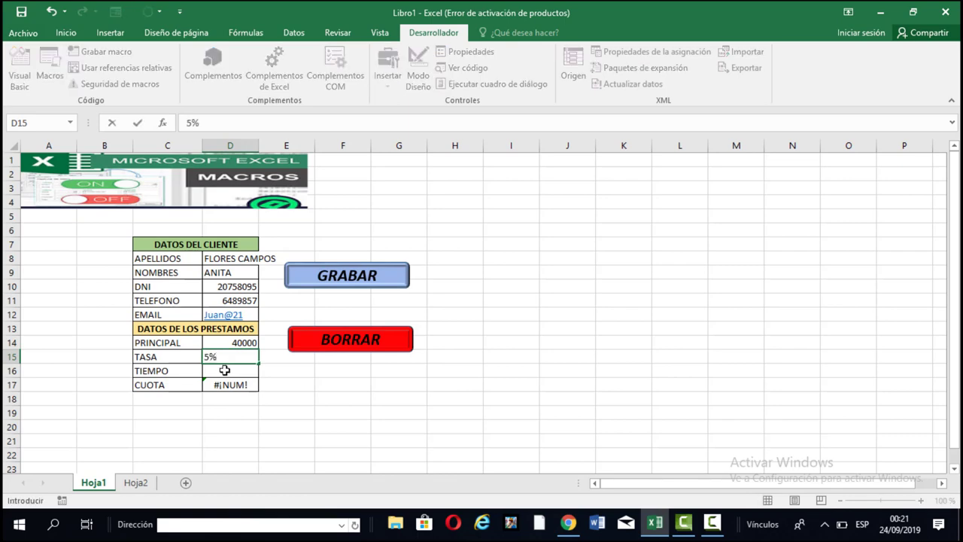
click(224, 370)
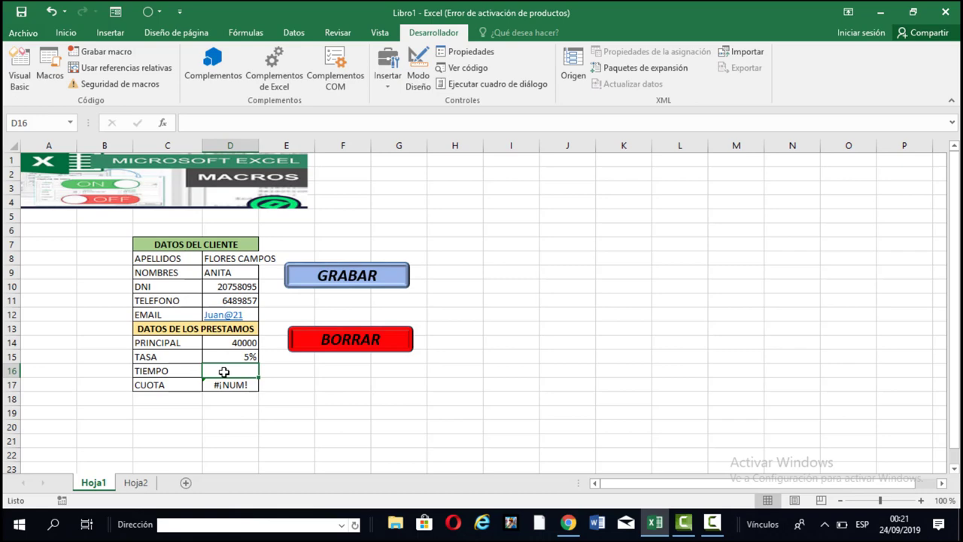
text(4)
key(Return)
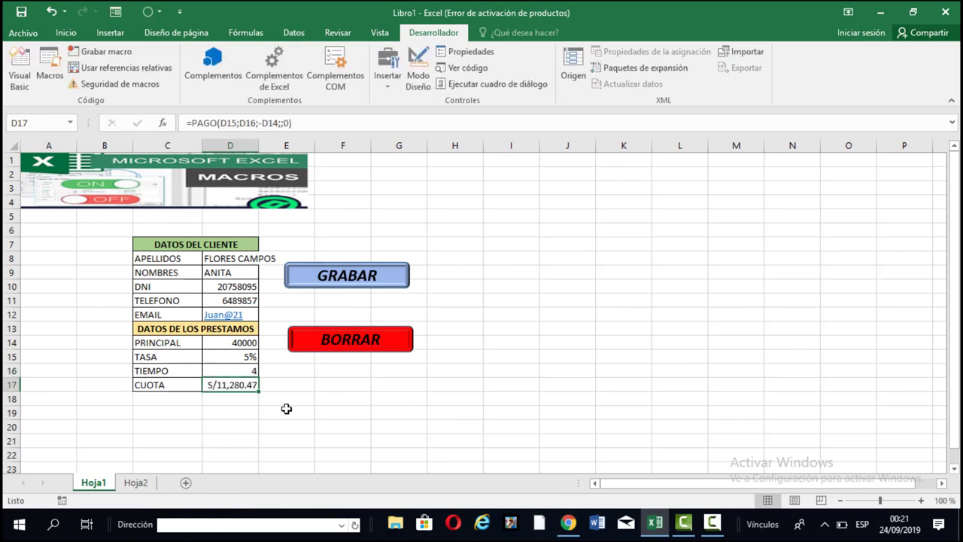
click(136, 483)
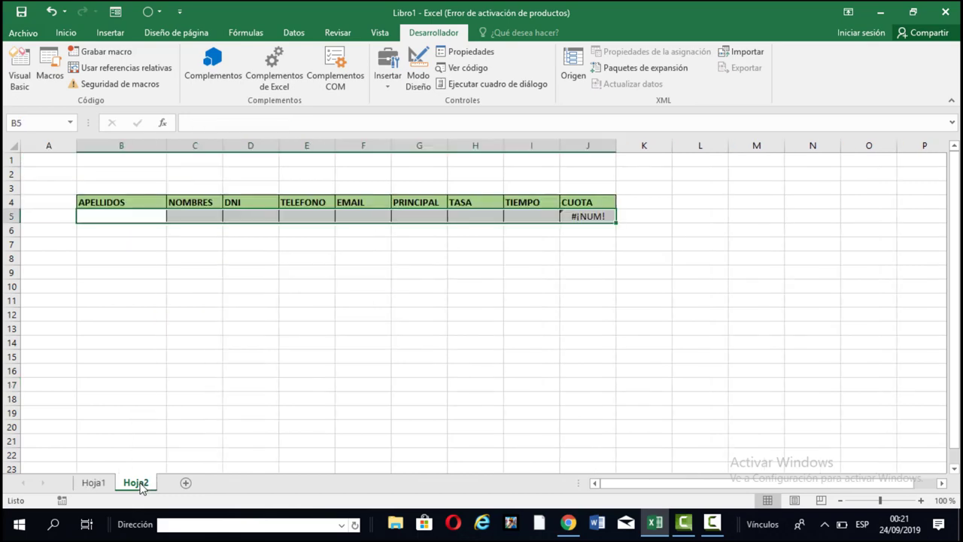
Assign the GRABAR macro to the GRABAR shape on the Hoja1 form.
click(99, 485)
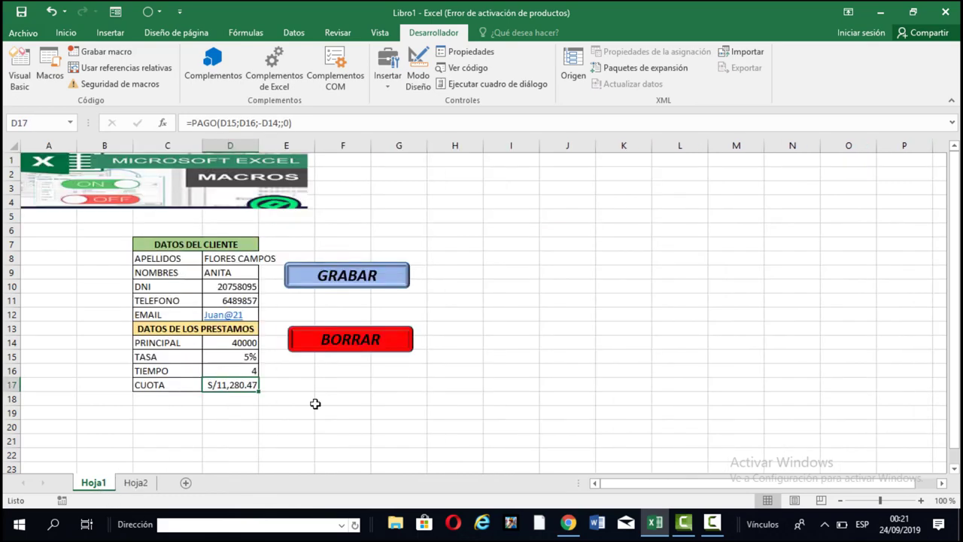
click(365, 265)
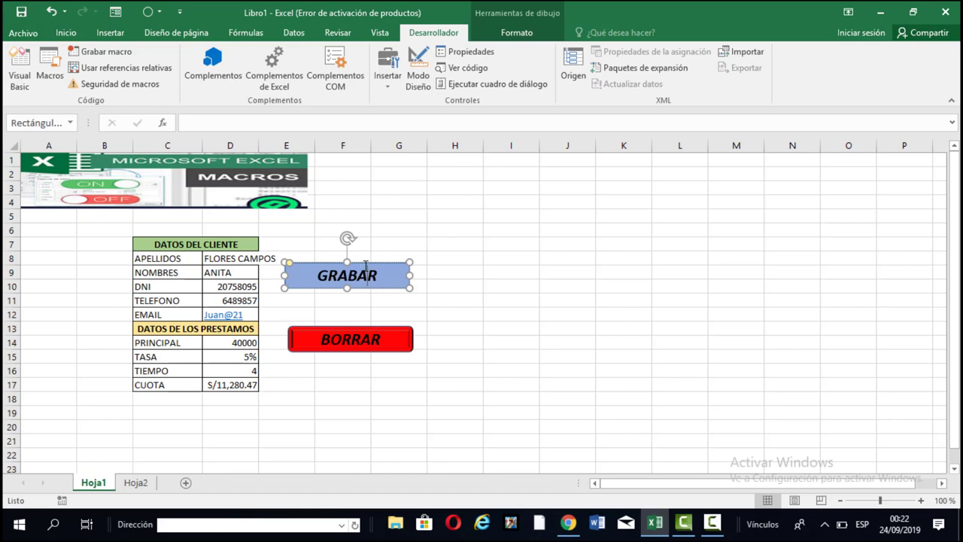
right_click(365, 265)
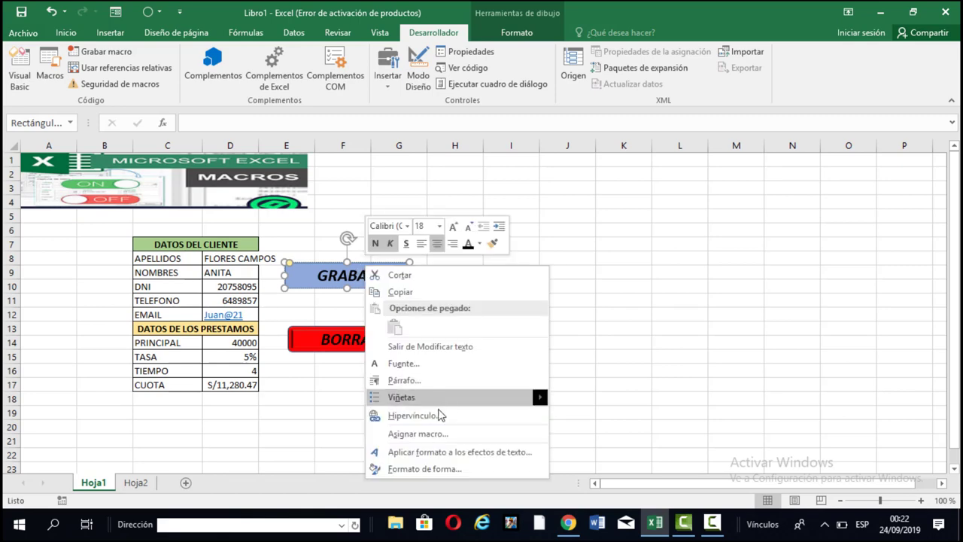
click(432, 434)
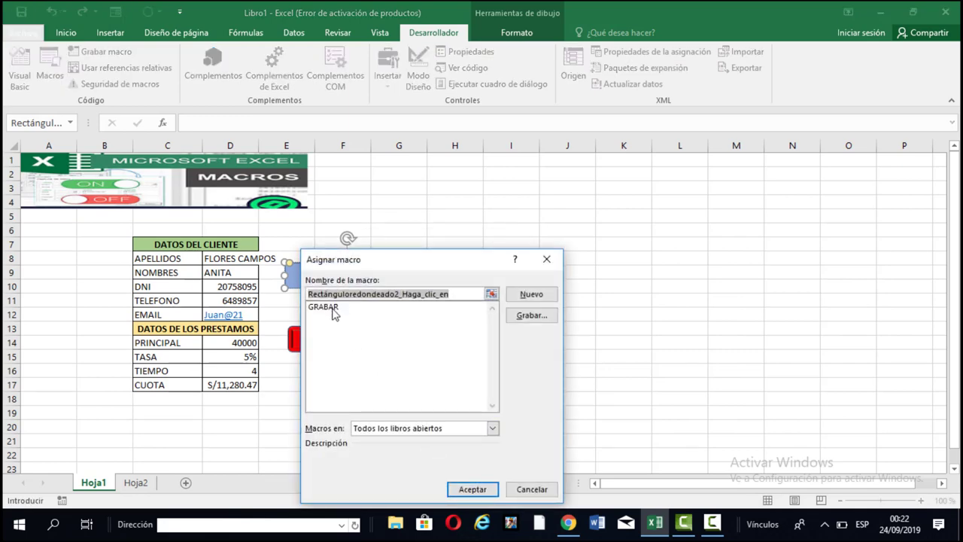
click(334, 310)
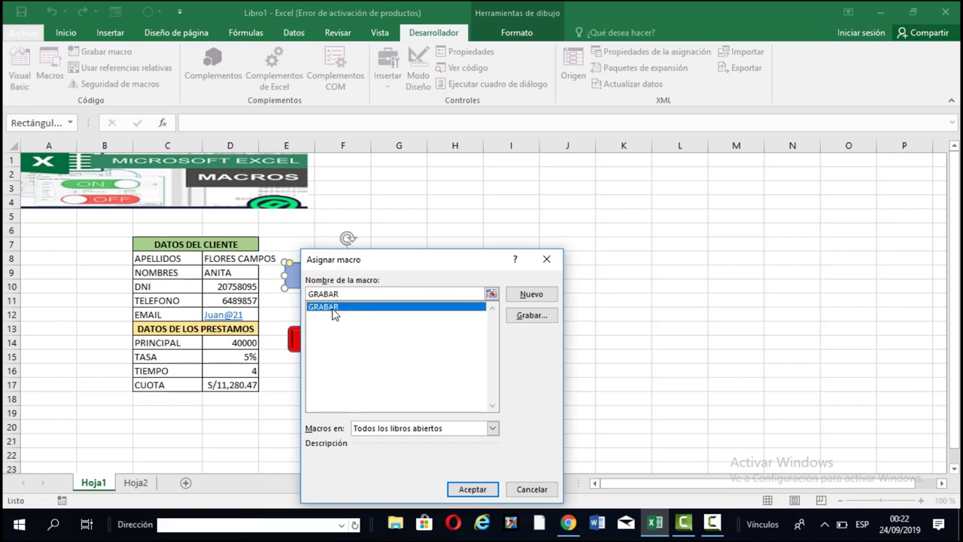
click(469, 489)
click(472, 380)
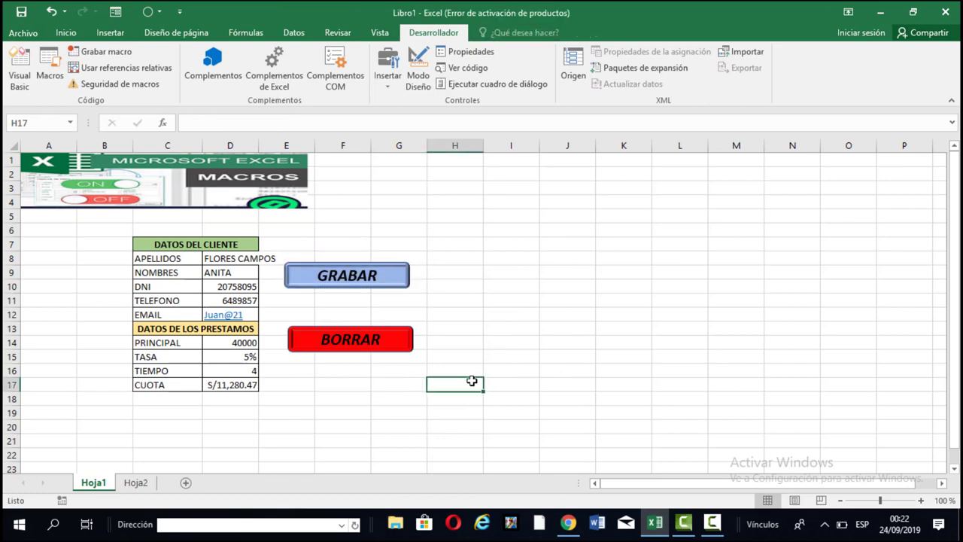
Run GRABAR to save the 40000 loan record to Hoja2, then clear the form's input cells.
click(366, 284)
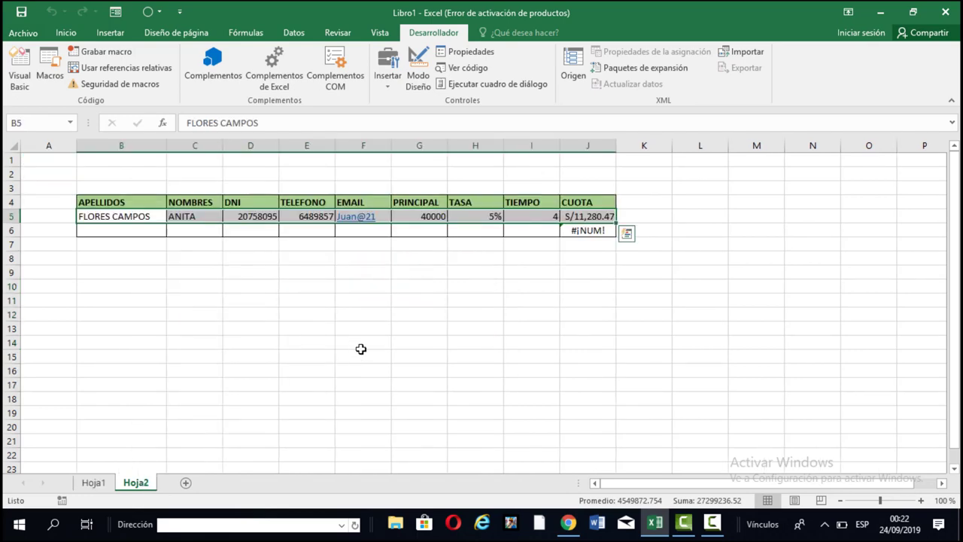
click(95, 484)
drag(216, 259, 237, 383)
key(Delete)
key(Delete)
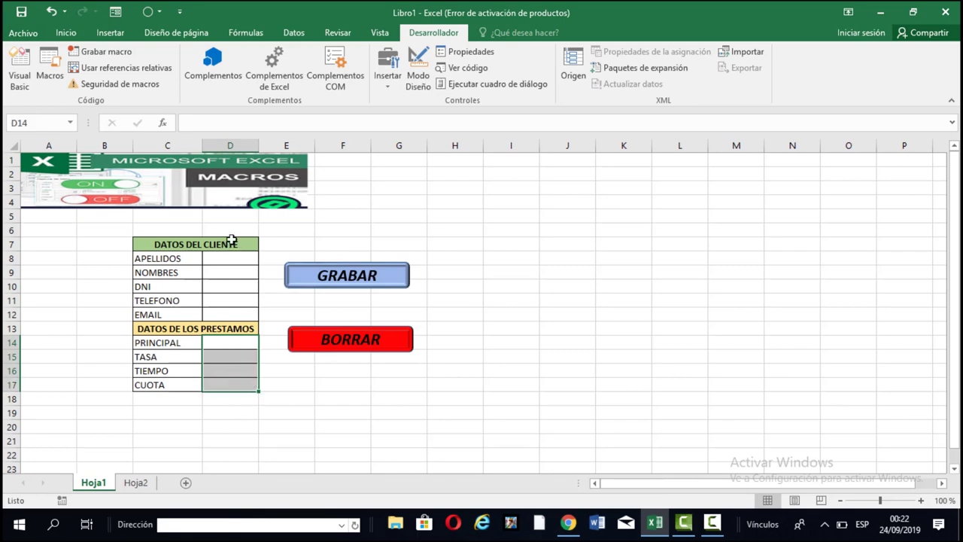
click(224, 259)
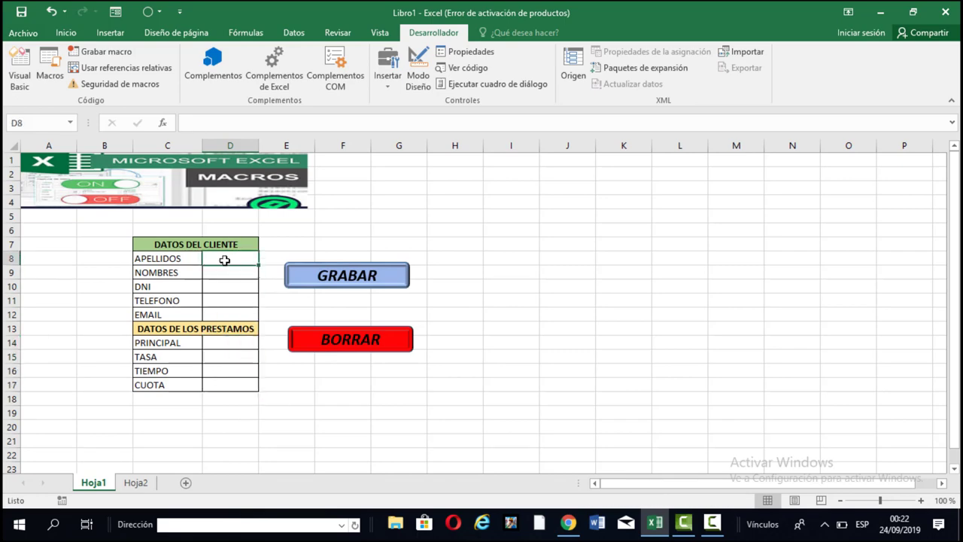
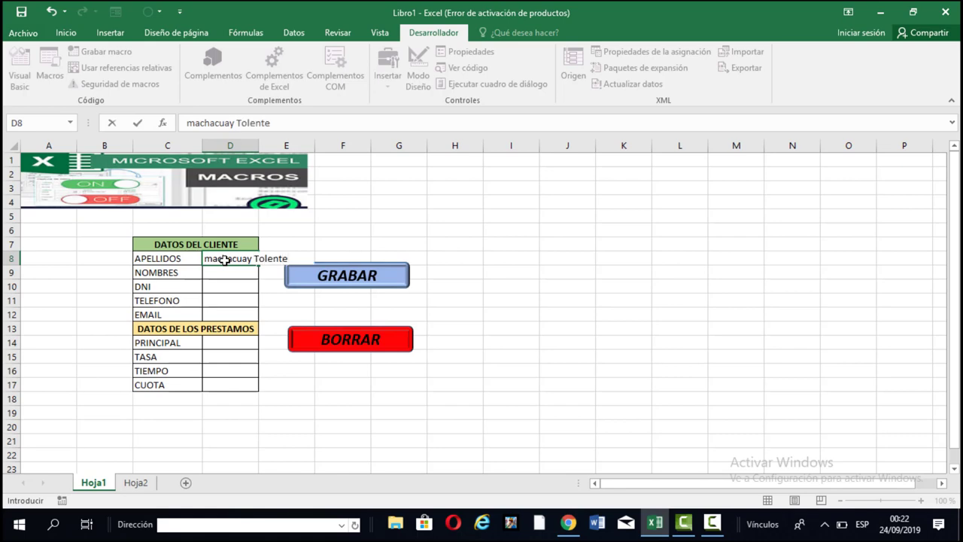
Enter the second client's surname in D8.
key(Return)
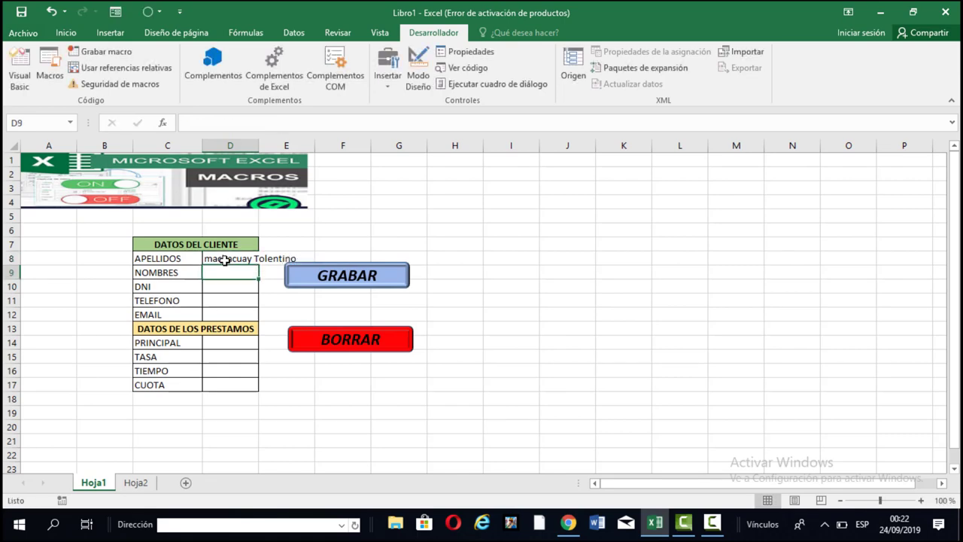
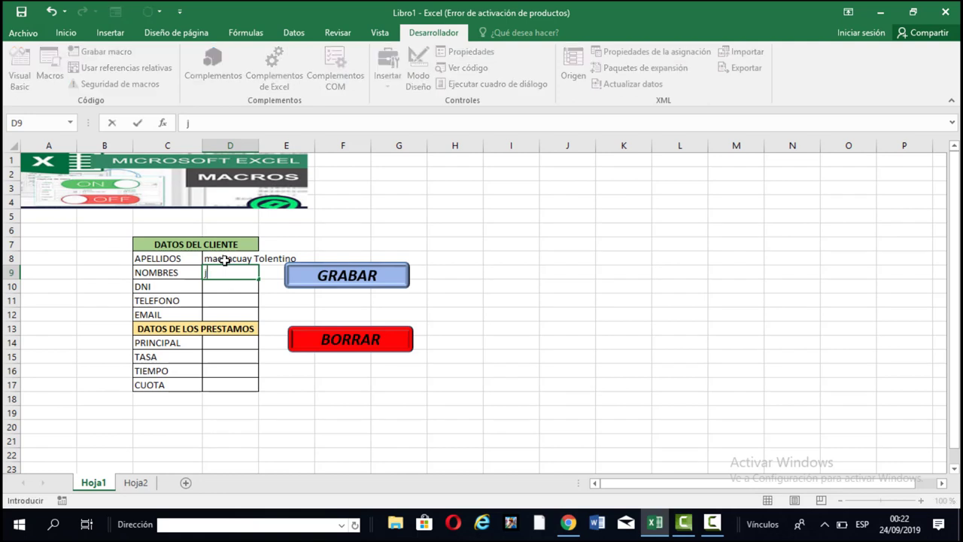
Fill in the client's first name, DNI, phone number and e-mail in D9:D12.
click(230, 287)
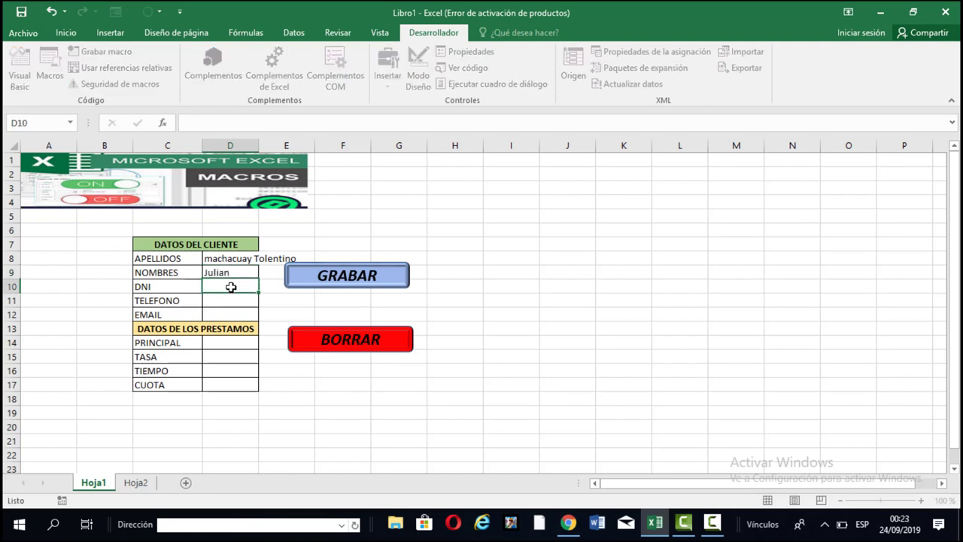
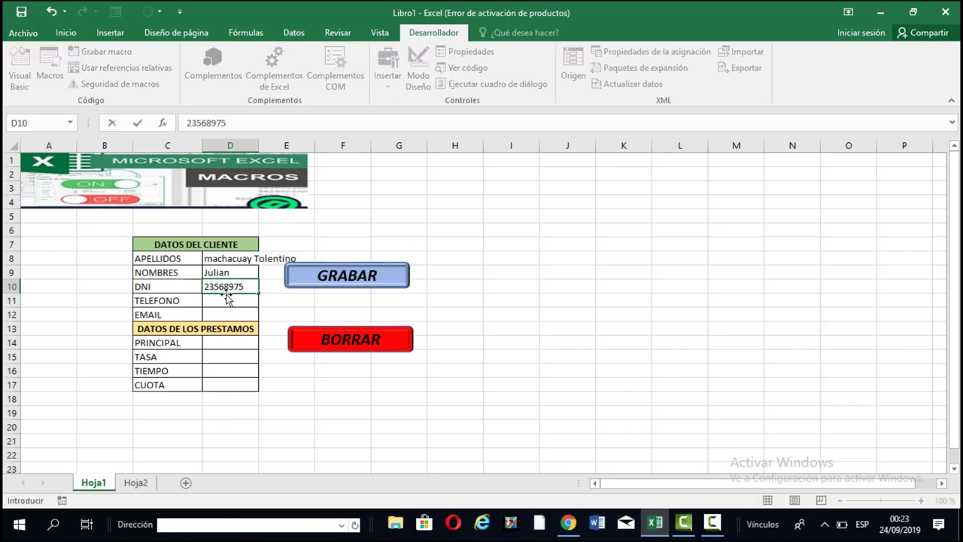
click(223, 303)
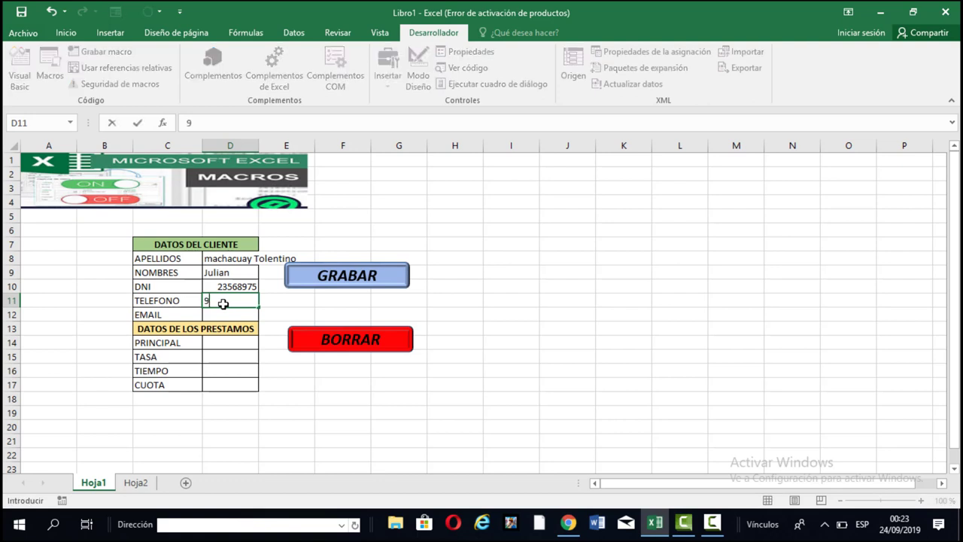
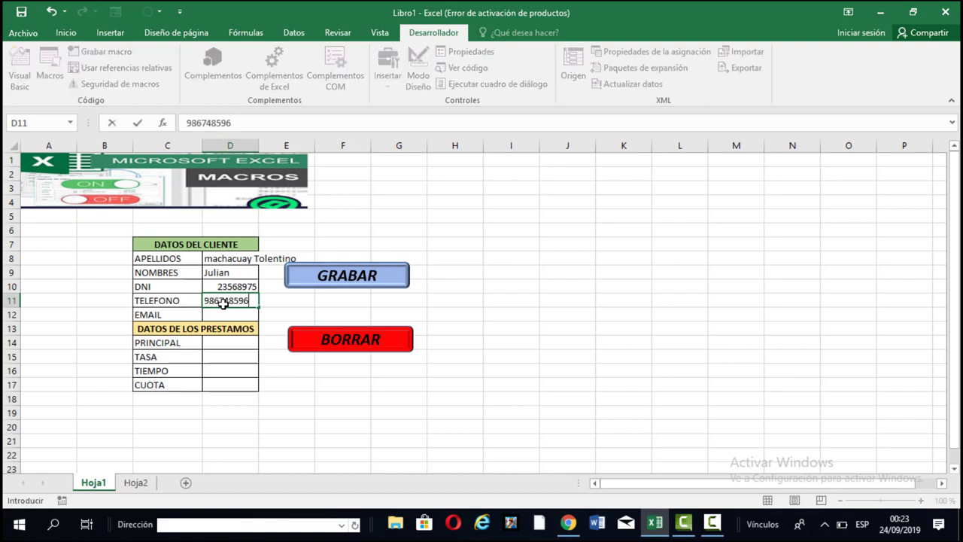
click(227, 314)
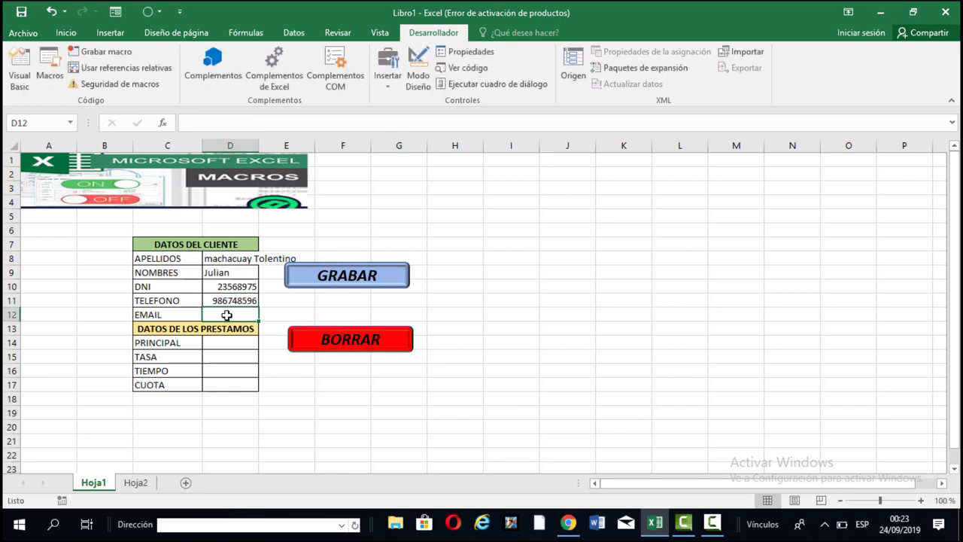
text(folres)
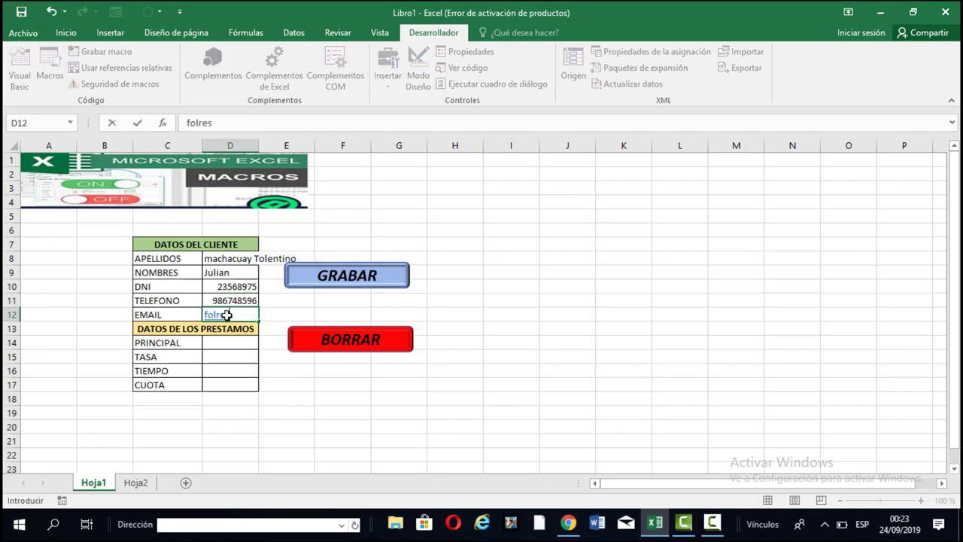
key(BackSpace)
key(BackSpace)
key(BackSpace)
key(BackSpace)
key(BackSpace)
key(BackSpace)
text(Ju@256)
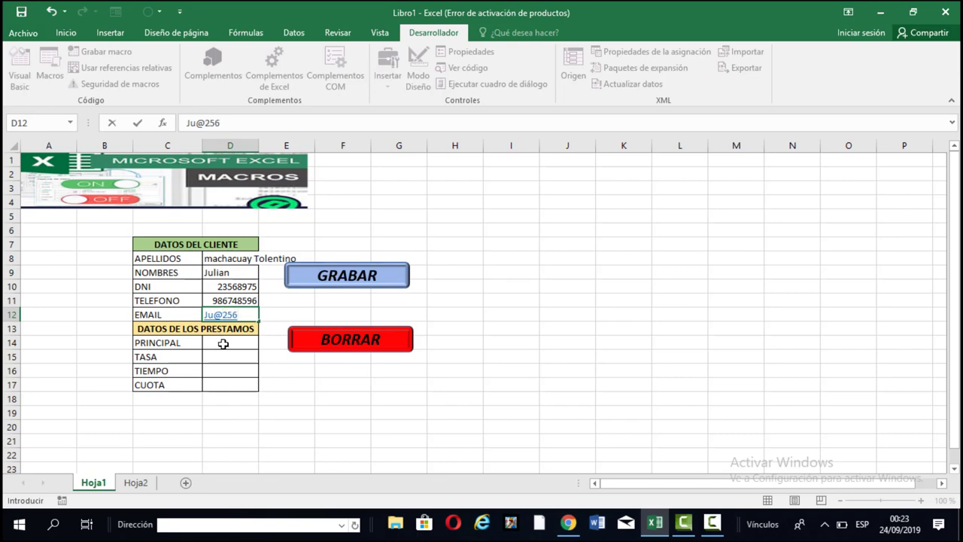
Enter principal 89000, rate 5% and term 8 in D14:D16.
click(224, 343)
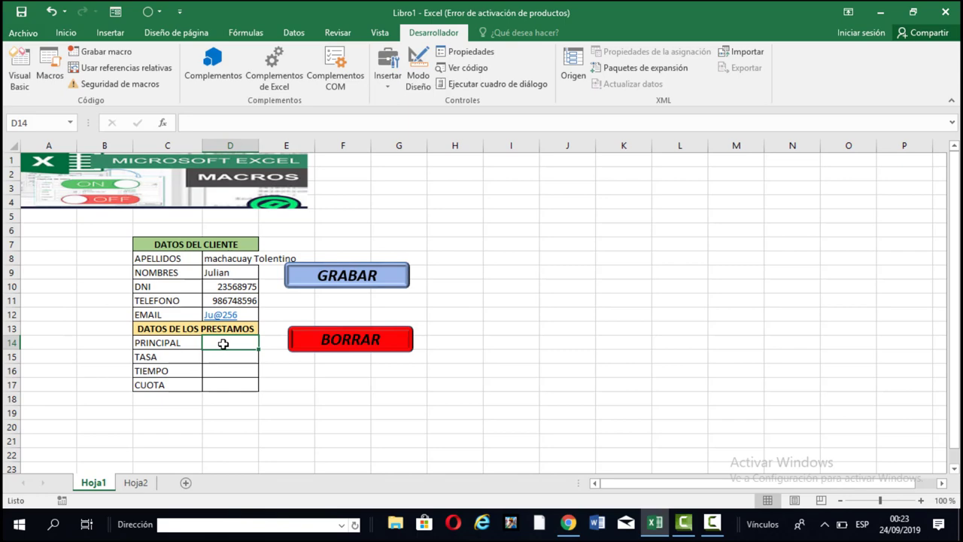
text(89)
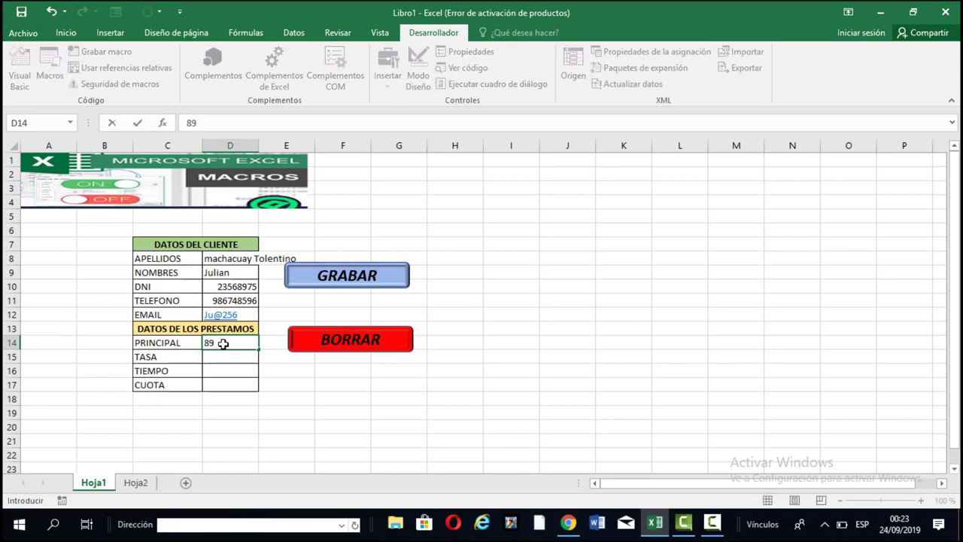
text(000)
key(Return)
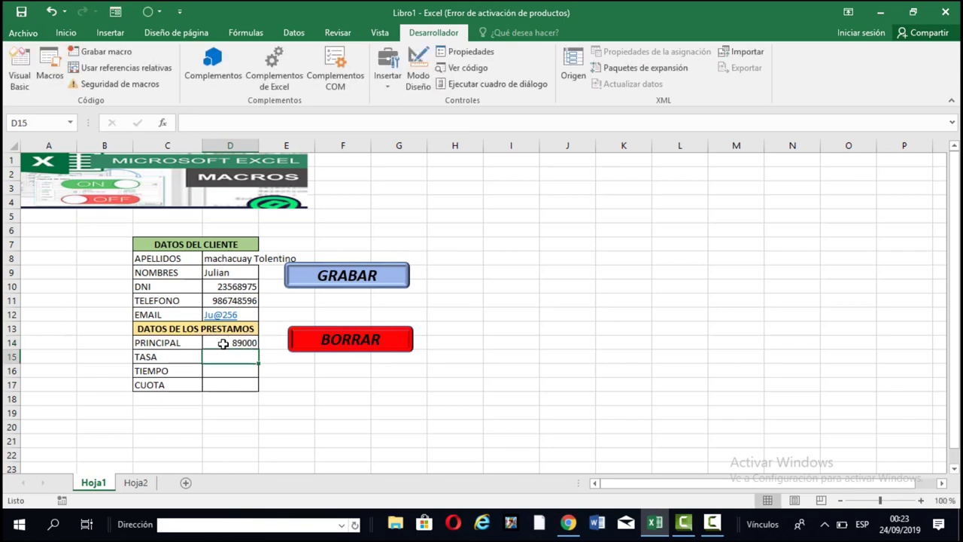
text(5%)
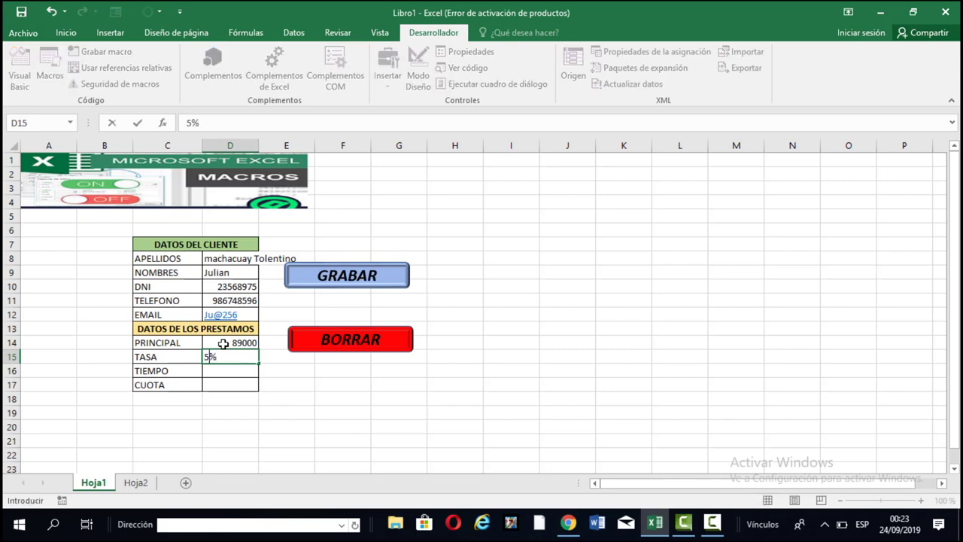
key(Return)
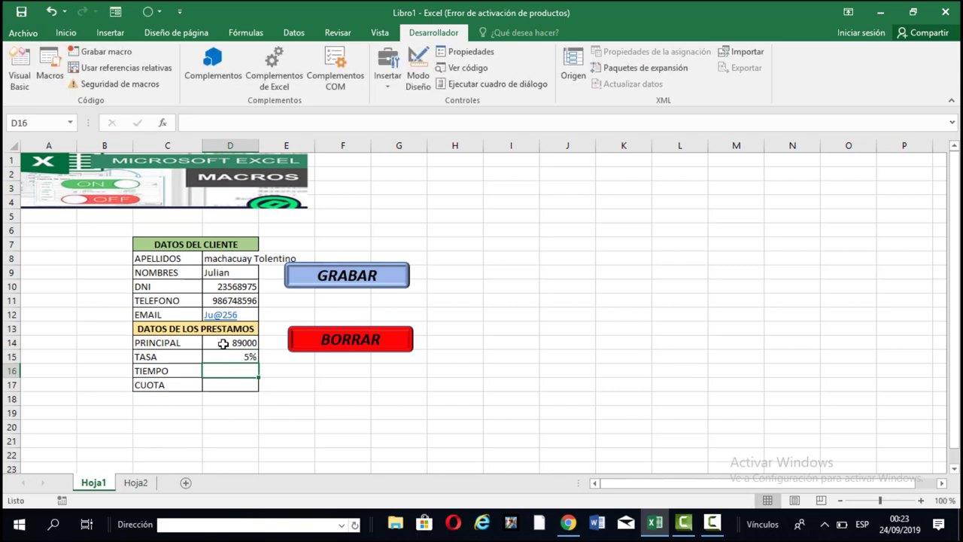
text(8)
key(Return)
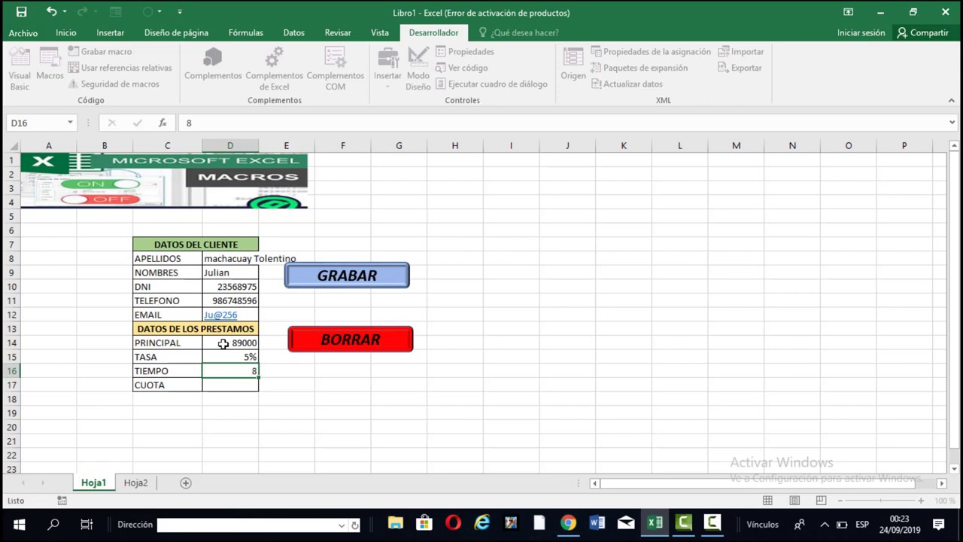
Save the 89000 loan (quota S/13,770.24) to Hoja2 with GRABAR, then empty the Hoja1 form inputs.
click(357, 277)
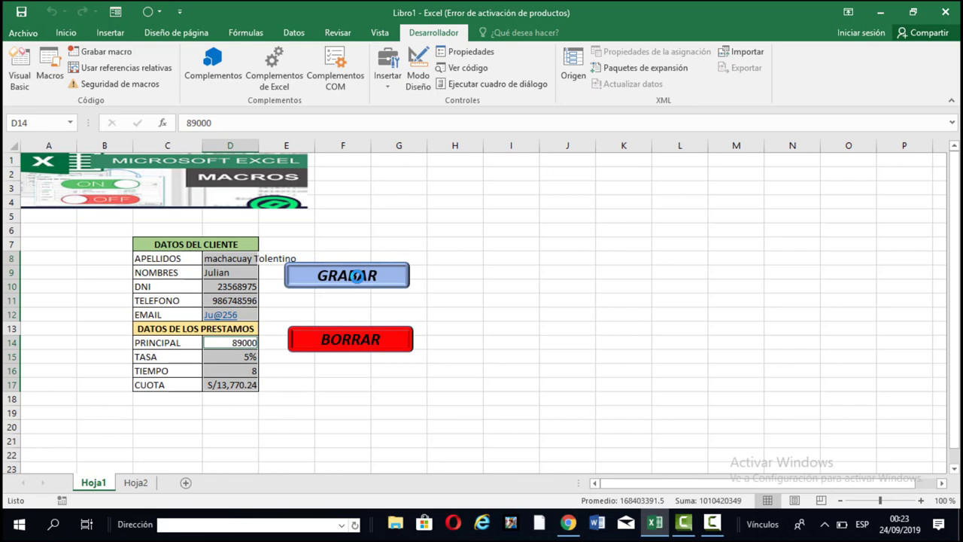
click(137, 484)
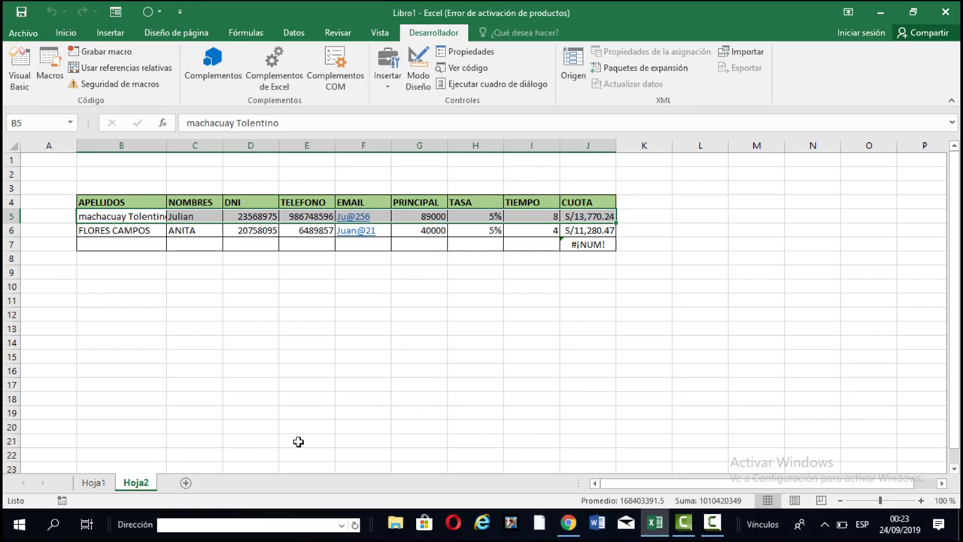
click(90, 484)
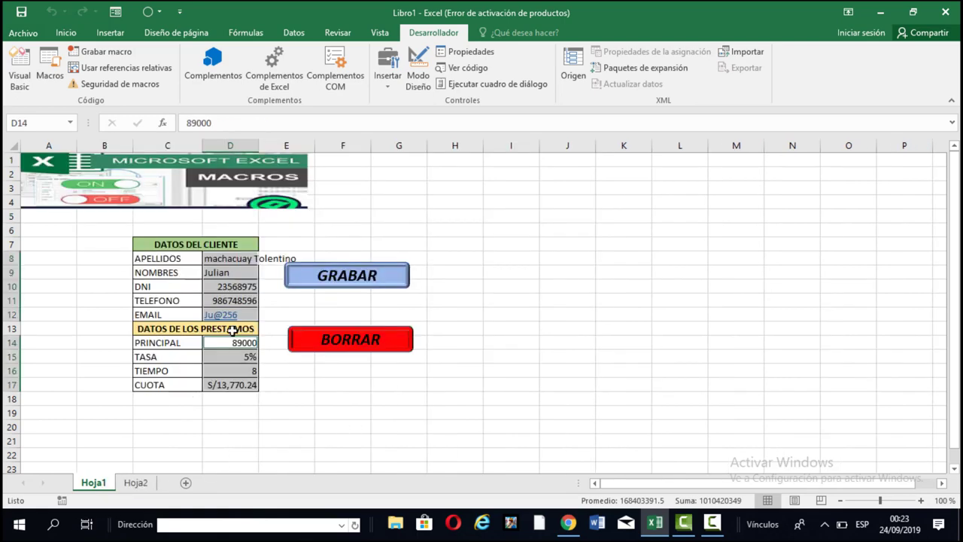
drag(232, 257, 246, 383)
key(Delete)
key(Delete)
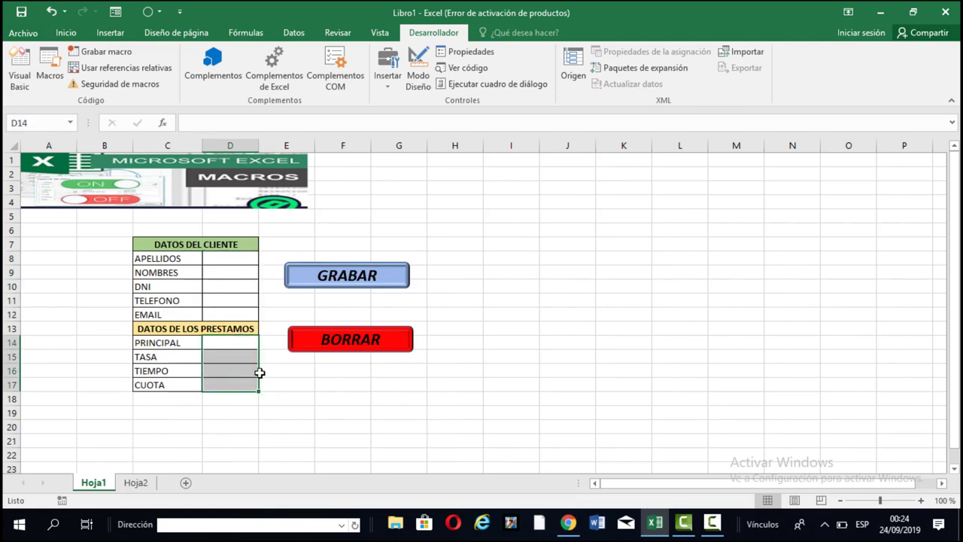
click(440, 300)
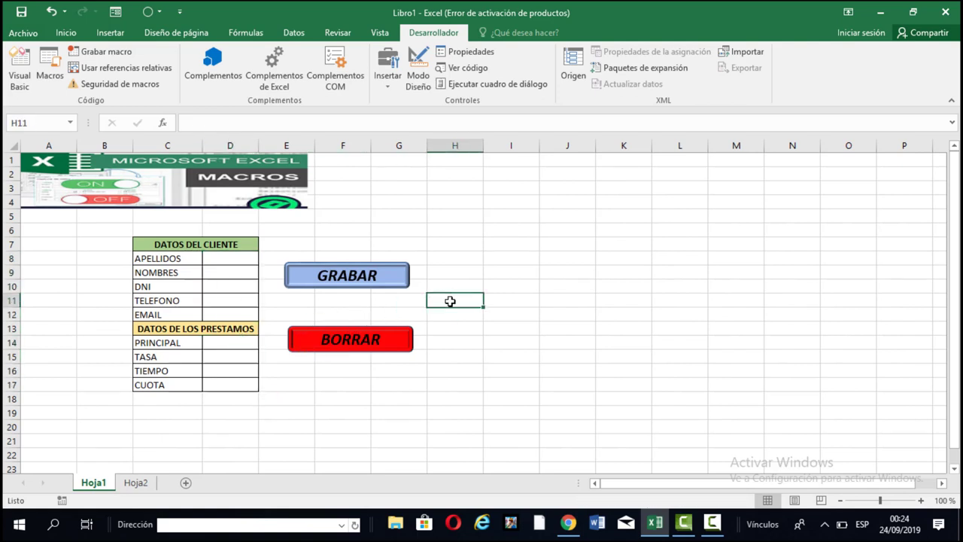
Try the BORRAR shape and select the form's client data cells from D8 down.
click(353, 346)
click(346, 358)
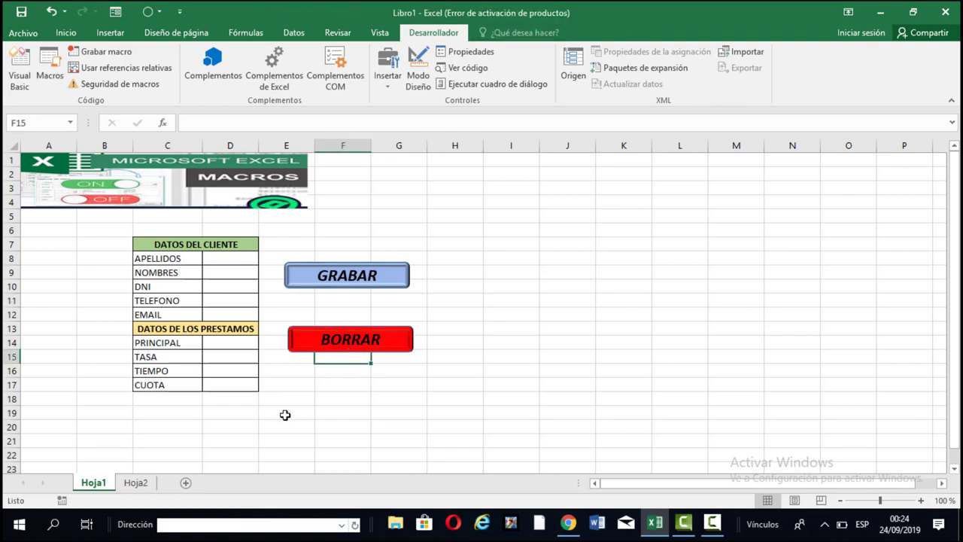
drag(227, 258, 230, 418)
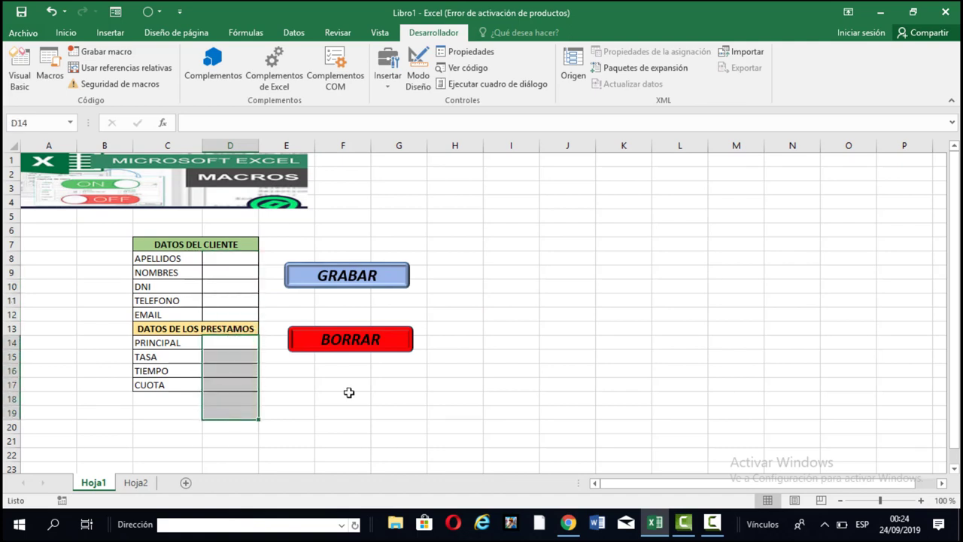
click(357, 392)
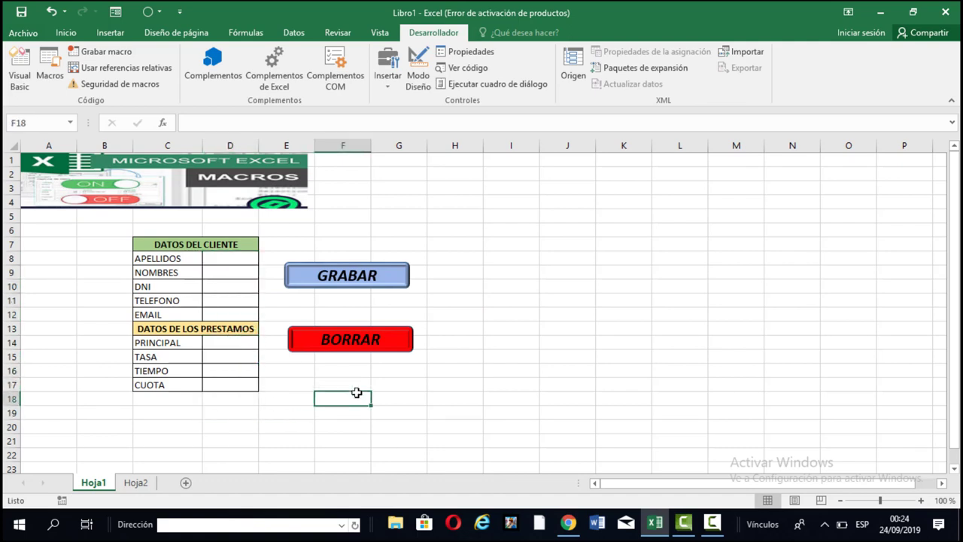
Begin recording a new macro named borrar, stored in this workbook.
click(124, 52)
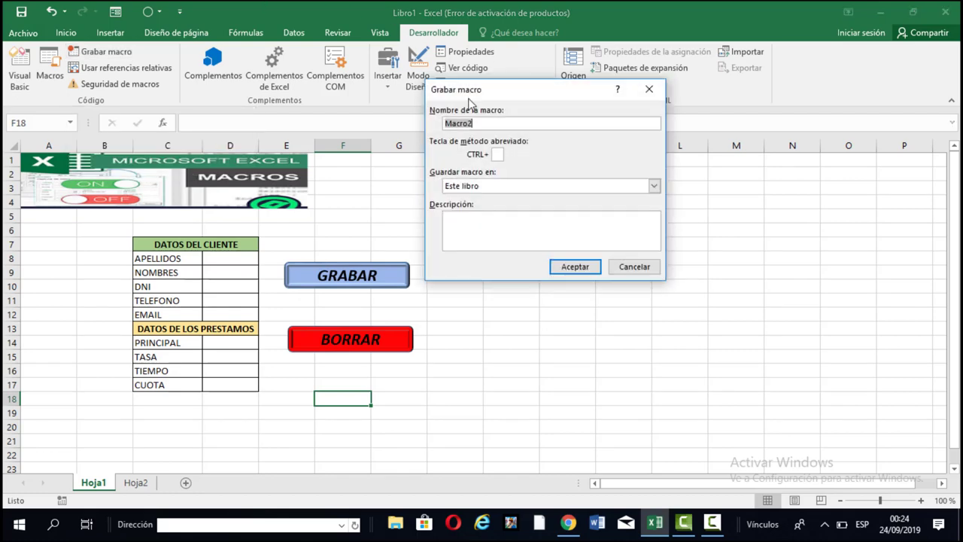
click(471, 123)
drag(471, 123, 444, 123)
text(Ap)
text(rrar)
click(580, 273)
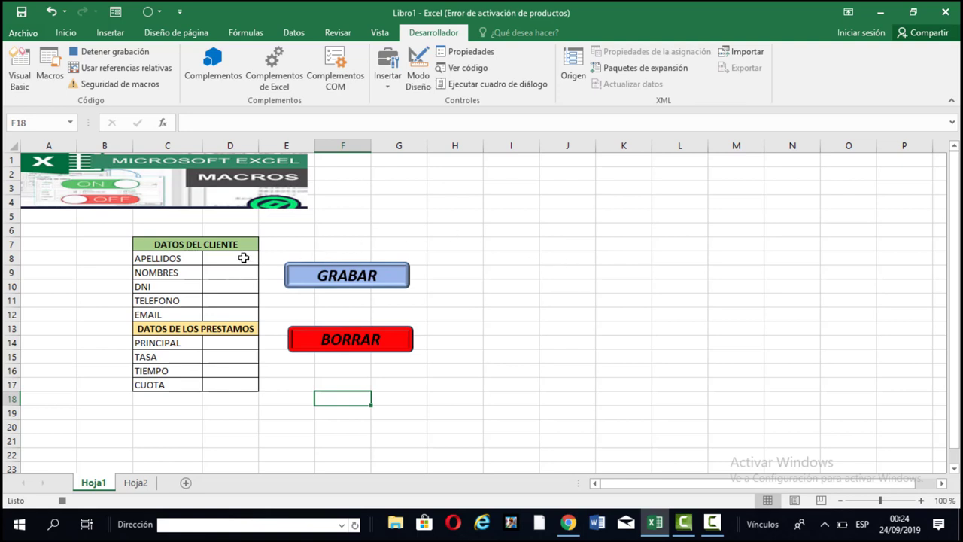
Record the borrar macro clearing client cells D8:D12 and loan cells D14:D17, then stop recording.
mouse_move(243, 258)
mouse_down()
mouse_move(241, 309)
mouse_move(252, 305)
mouse_up()
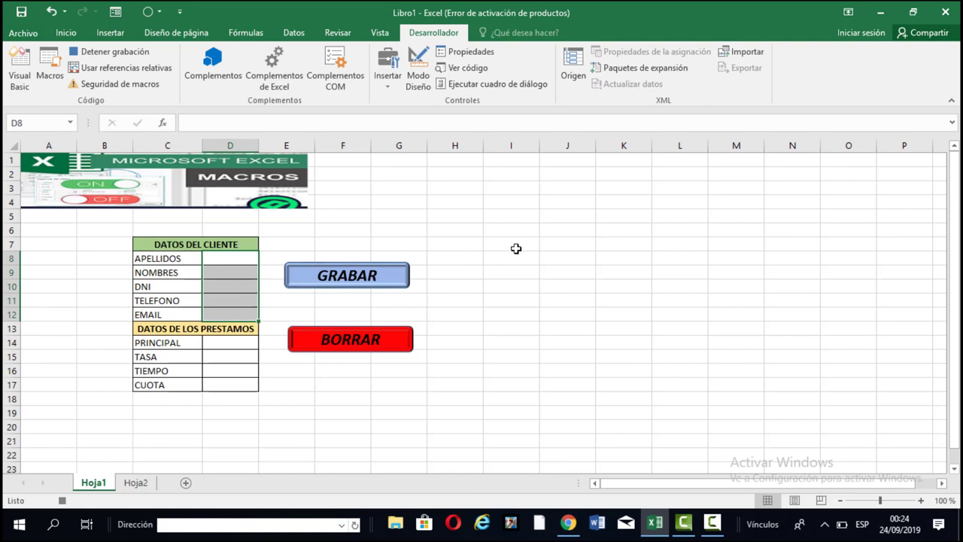
click(238, 342)
drag(239, 353, 238, 380)
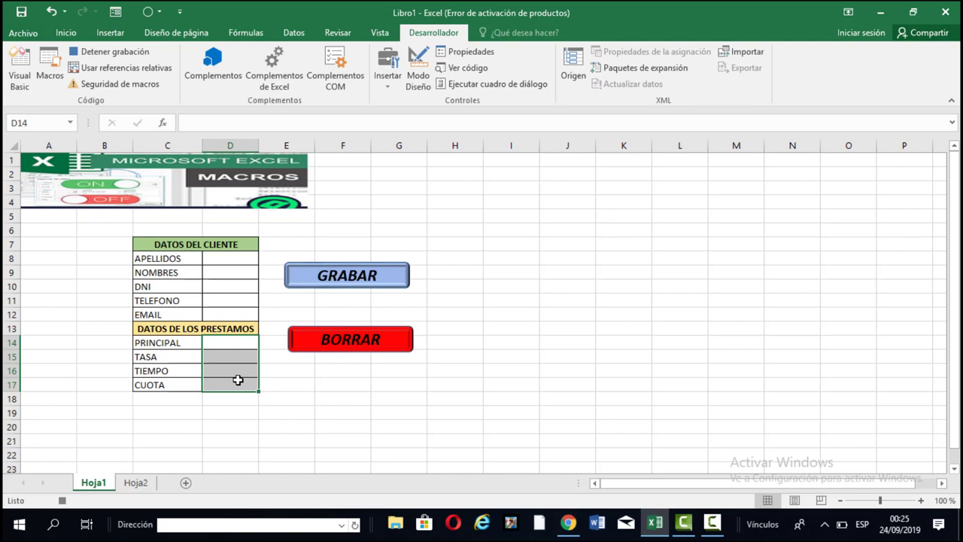
click(240, 261)
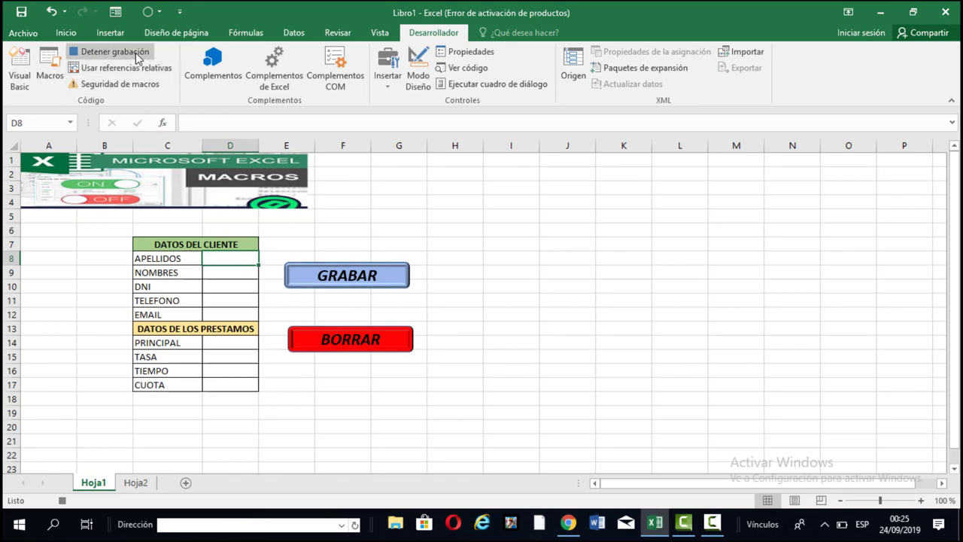
click(113, 51)
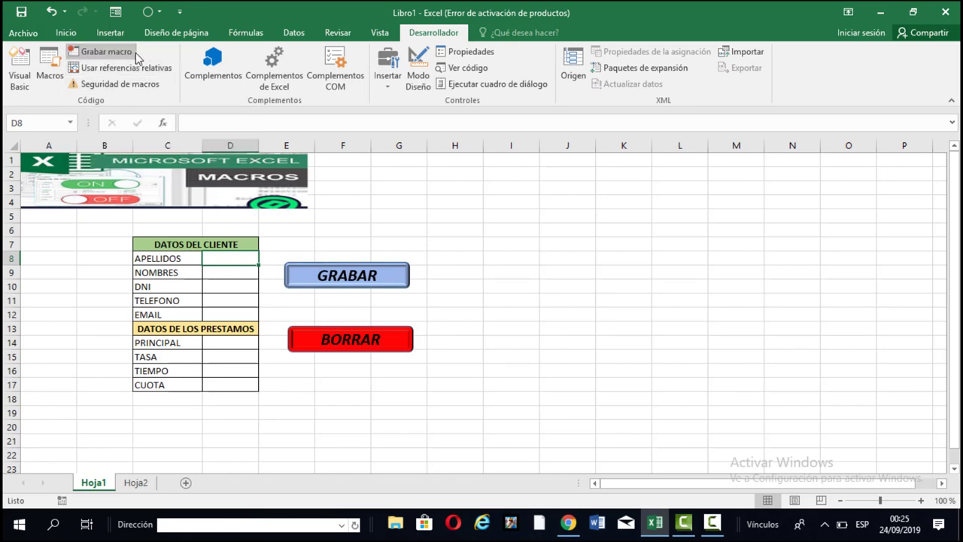
Assign the borrar macro to the red BORRAR shape through Asignar macro.
click(618, 298)
click(404, 337)
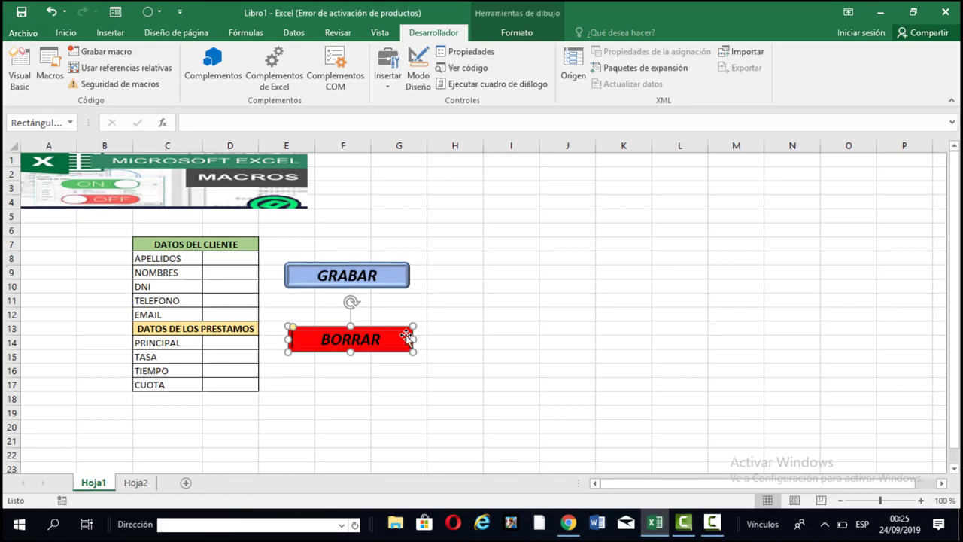
right_click(404, 337)
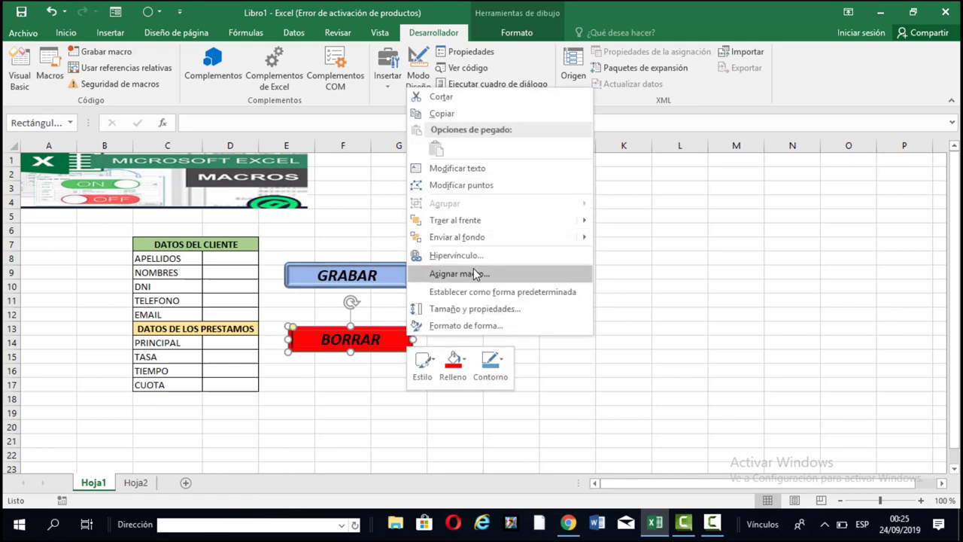
click(475, 276)
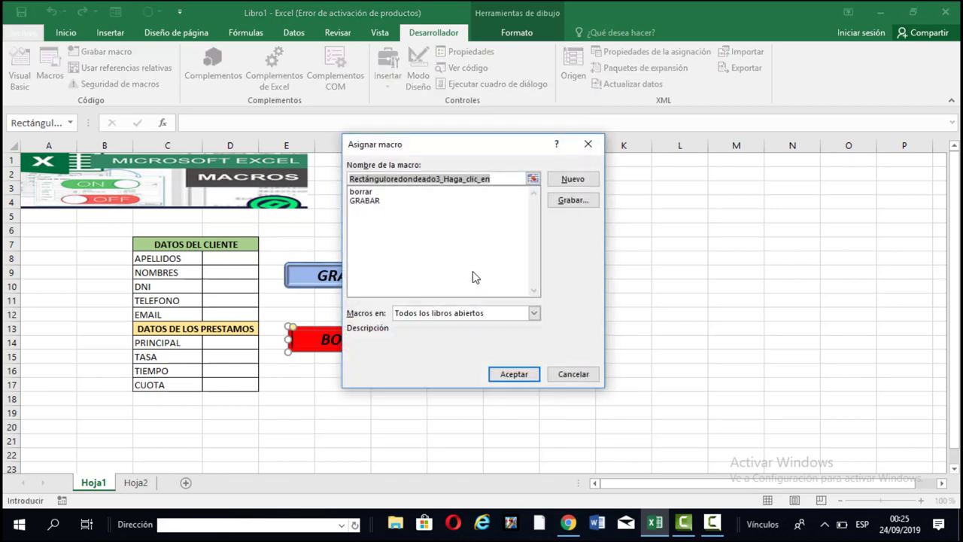
click(379, 193)
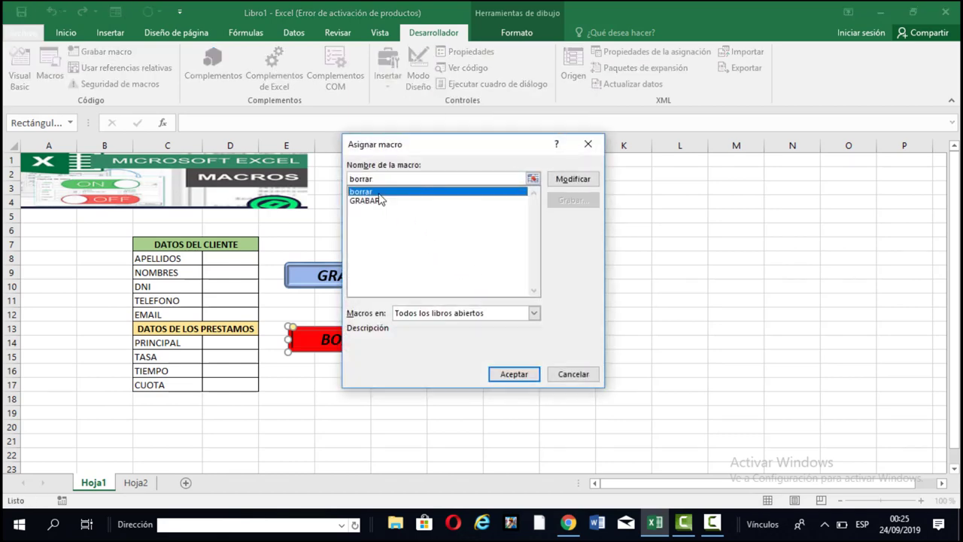
click(525, 376)
click(522, 379)
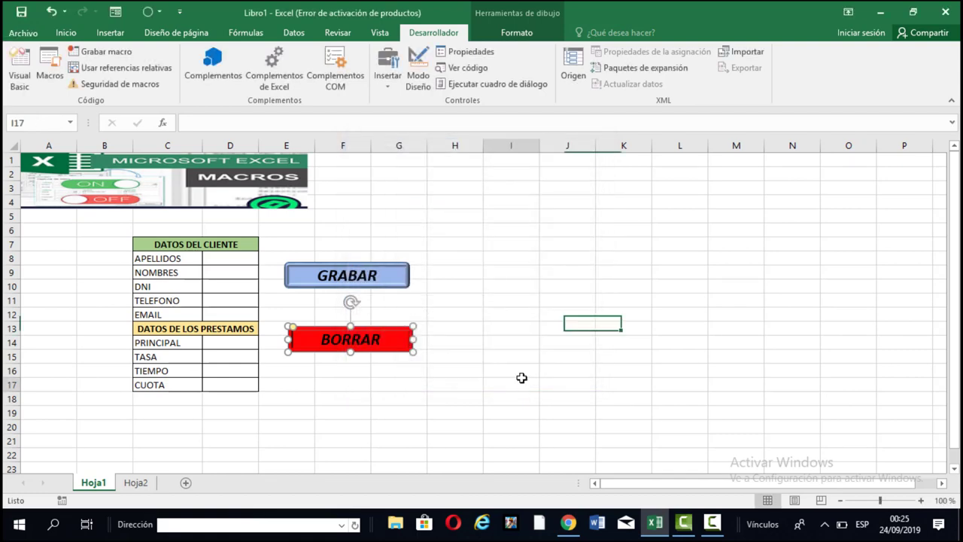
Widen column D and enter the client's surnames and given names in D8 and D9.
click(221, 259)
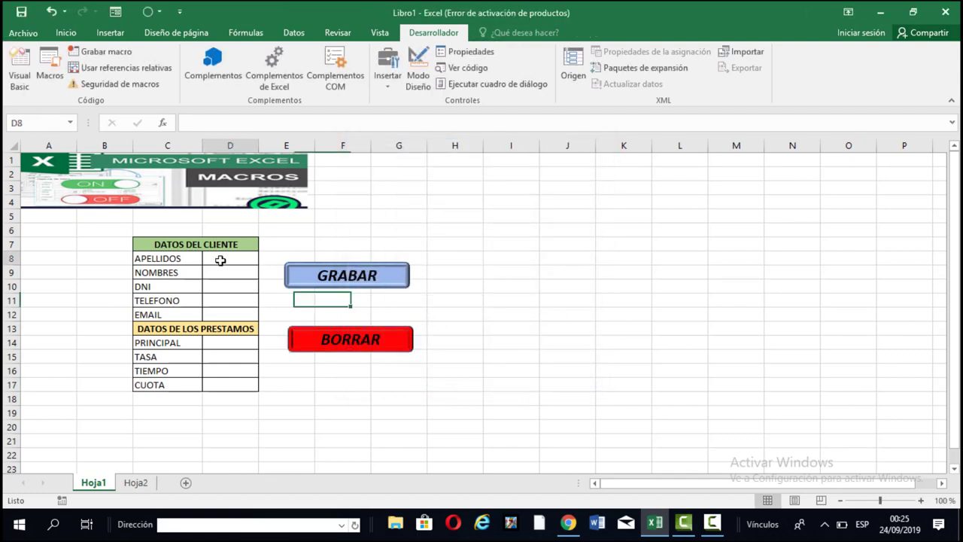
drag(258, 151, 302, 151)
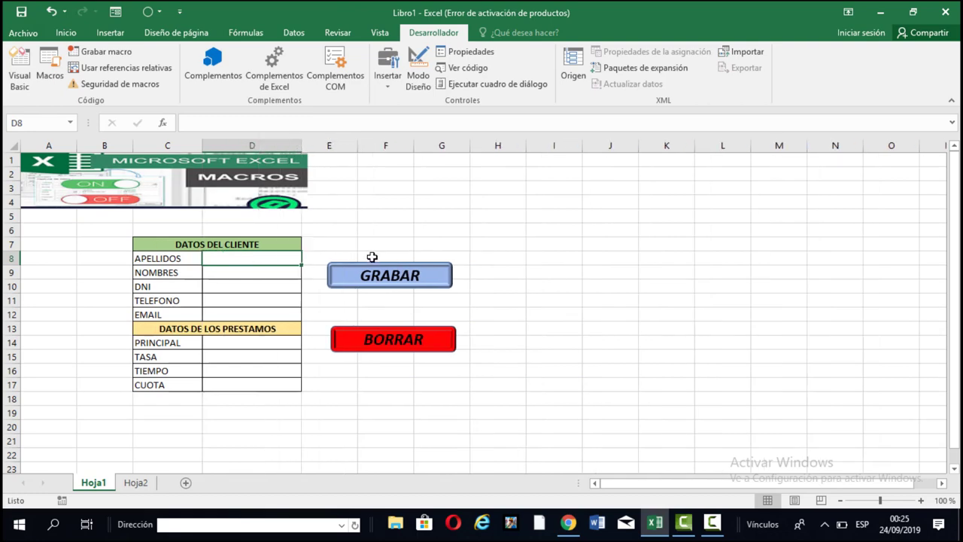
text(c)
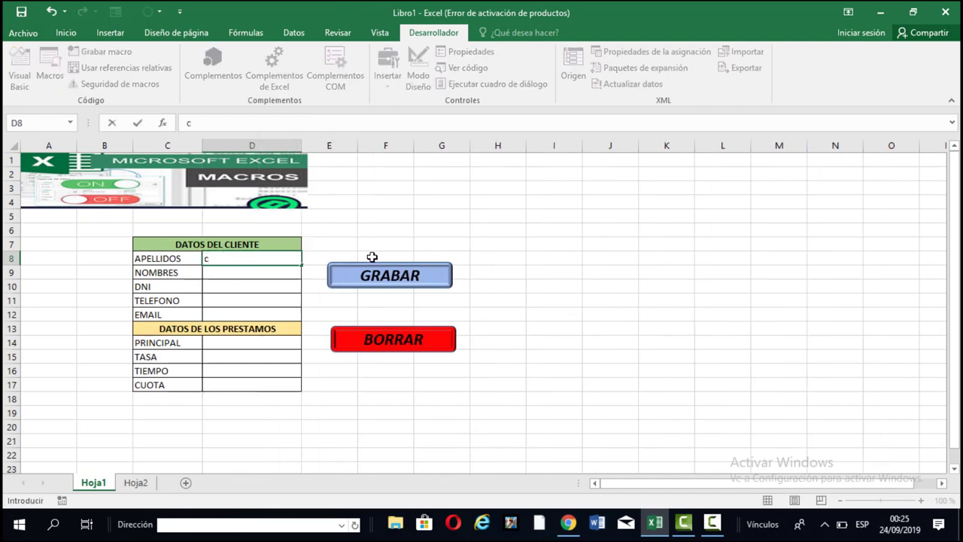
key(BackSpace)
text(C)
key(BackSpace)
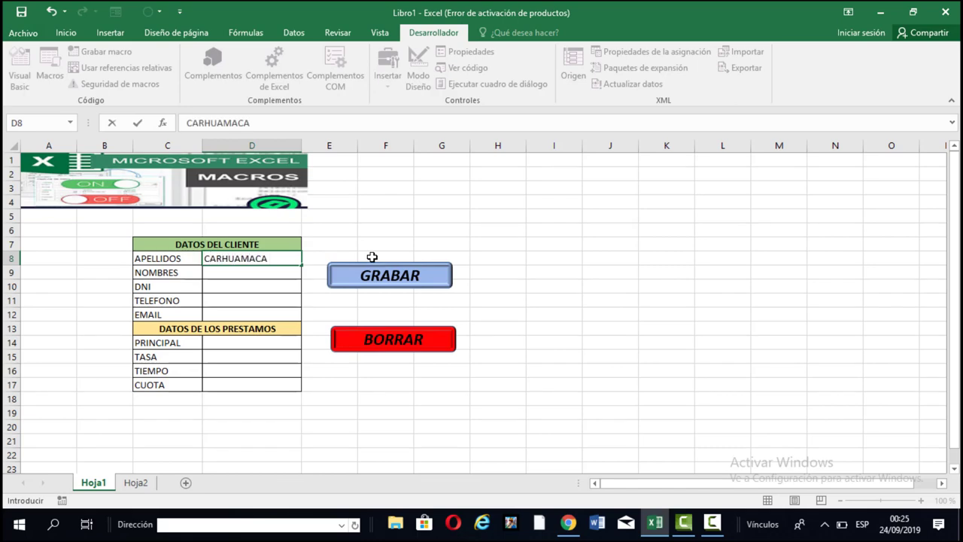
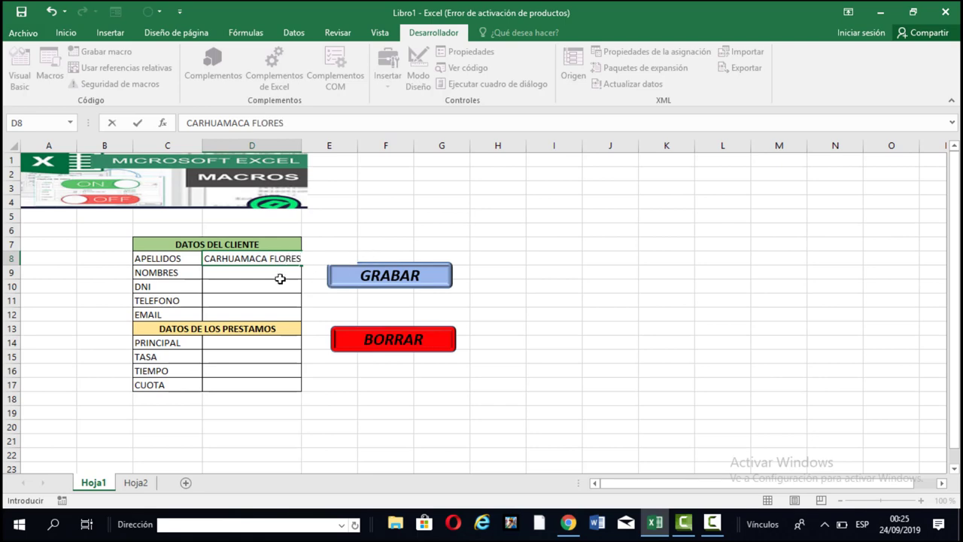
click(269, 271)
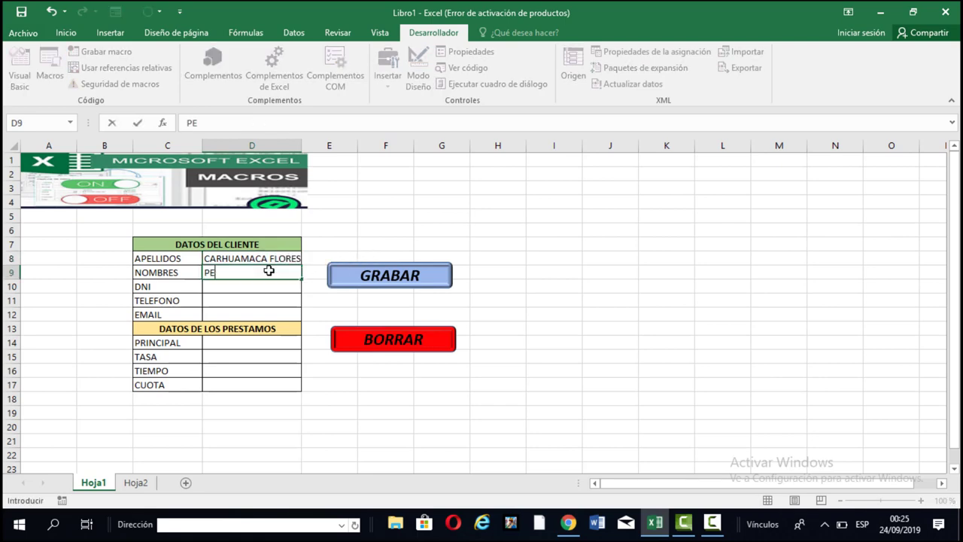
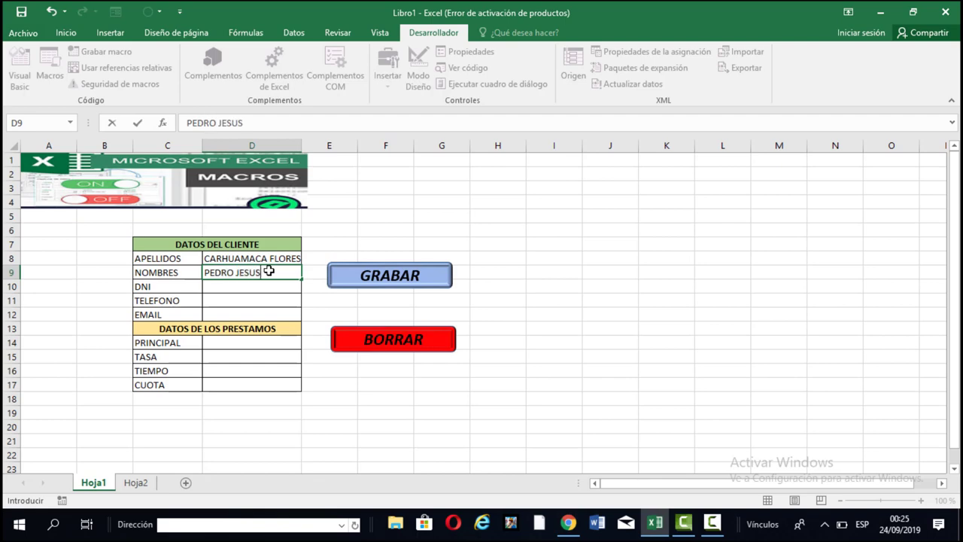
click(221, 287)
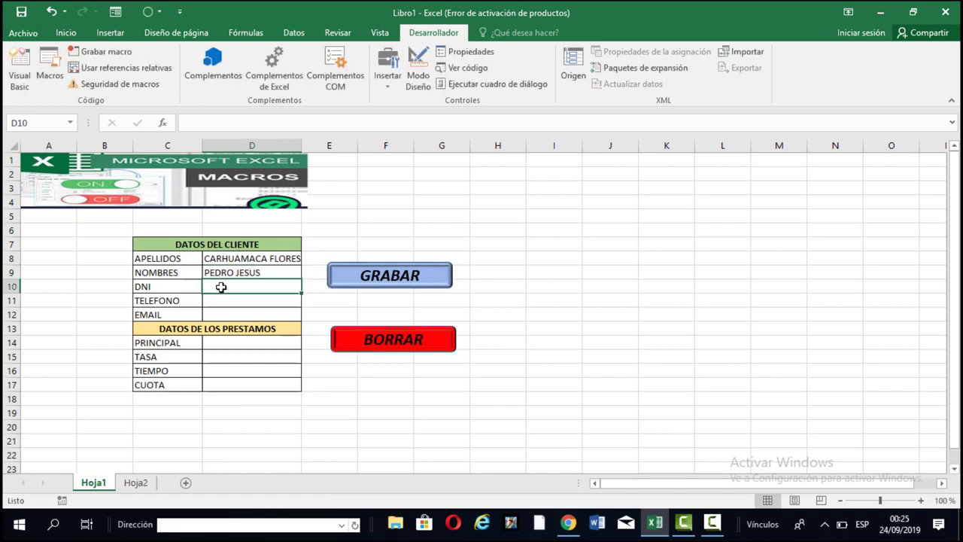
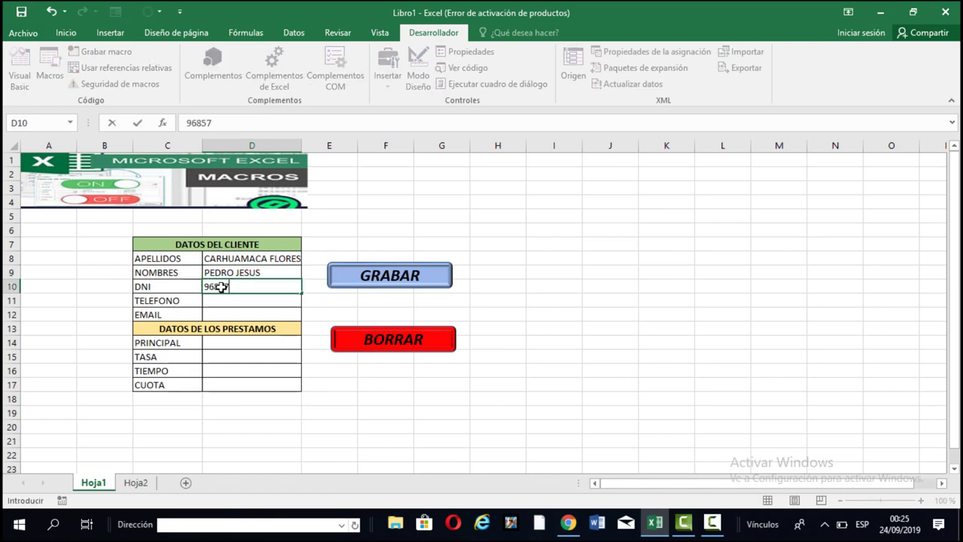
Enter the client's DNI, phone number and e-mail address in D10 through D12.
key(Return)
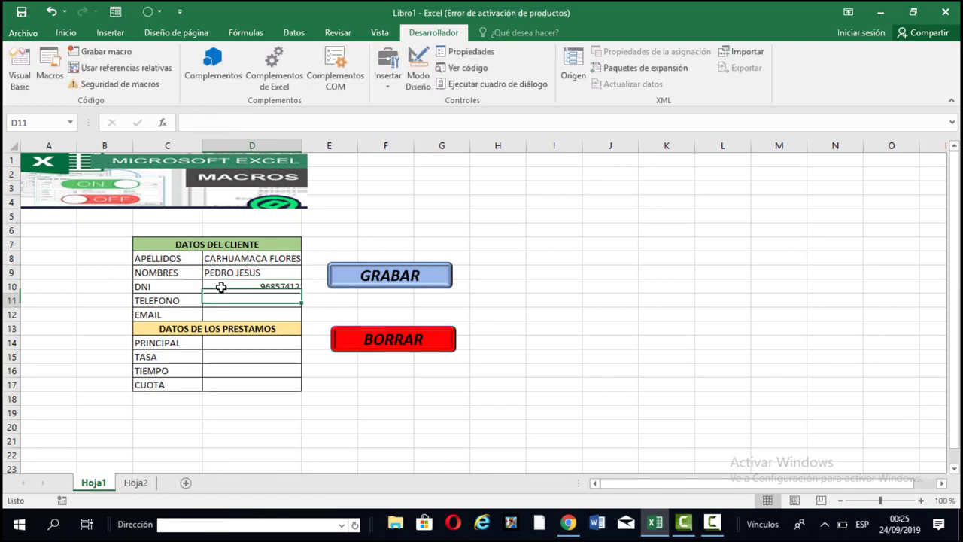
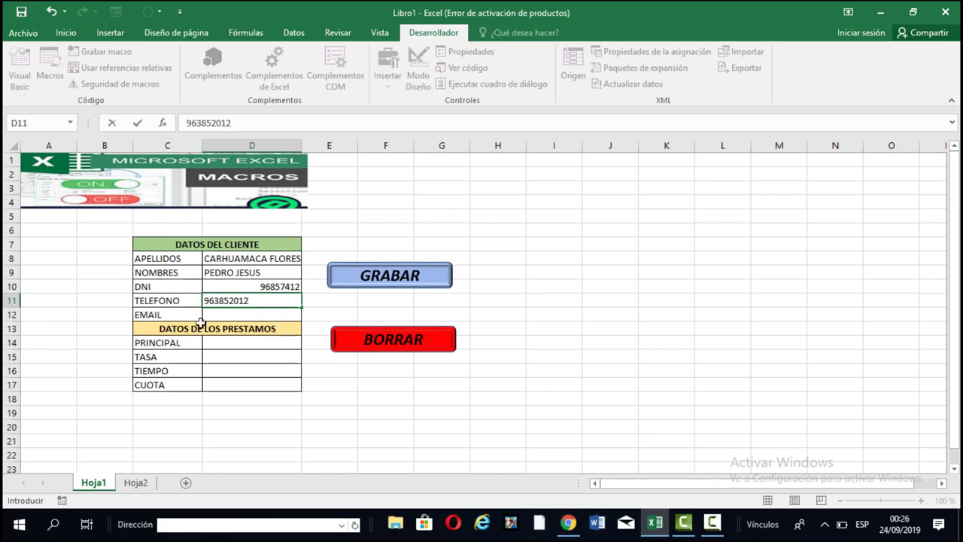
click(226, 315)
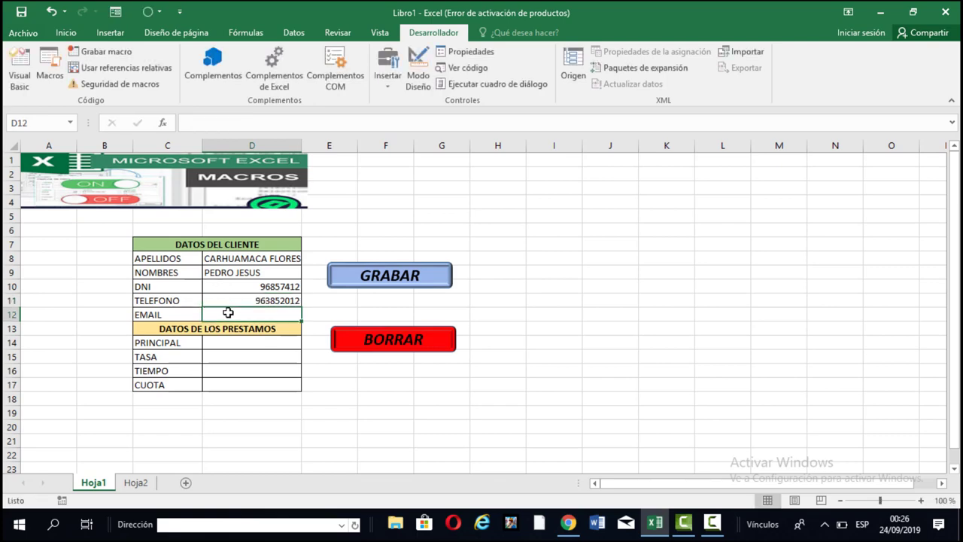
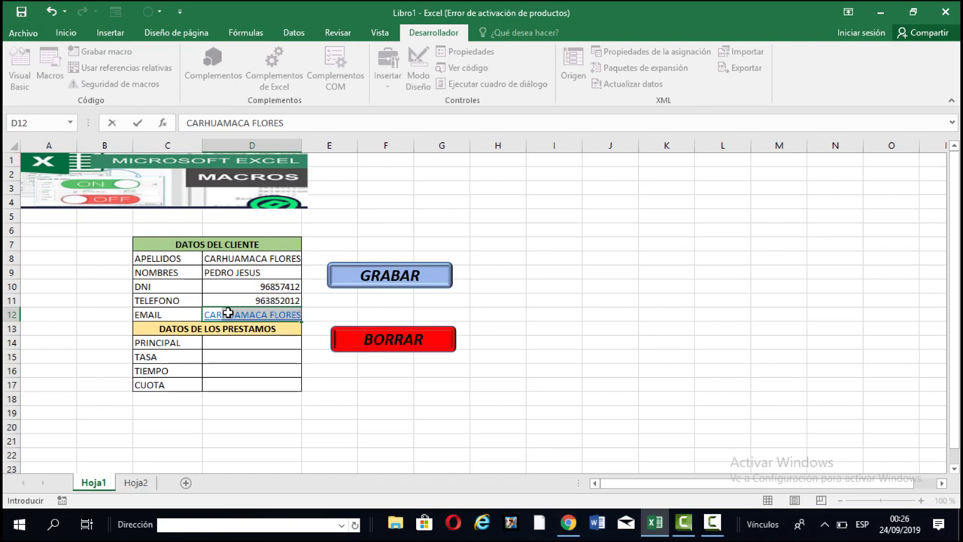
click(307, 130)
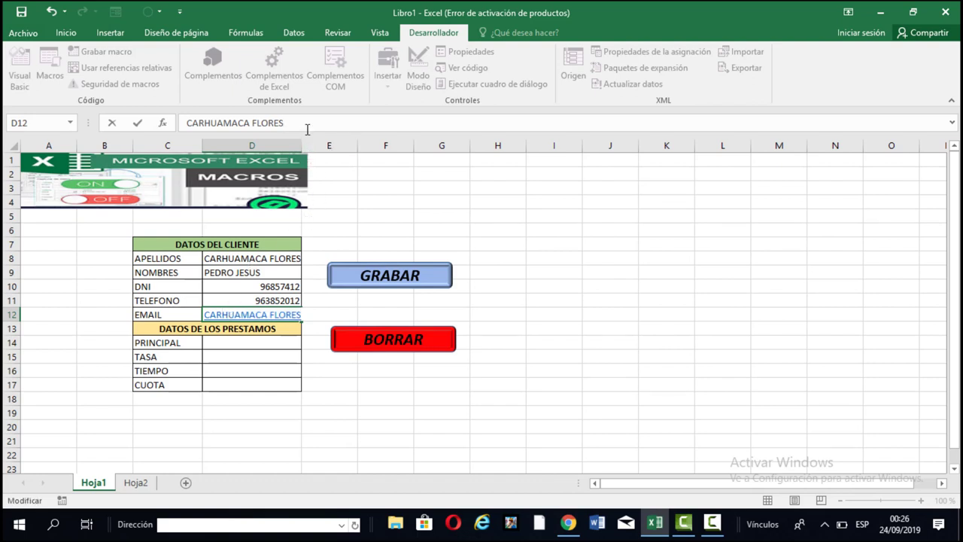
text(@HOTMAU)
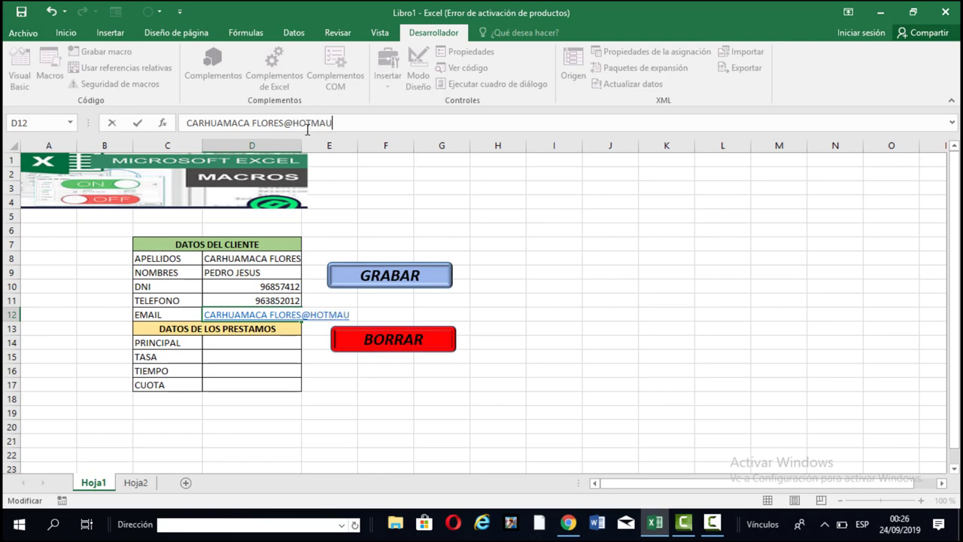
key(BackSpace)
text(U)
key(BackSpace)
text(IL.CON)
key(BackSpace)
text(M)
key(Return)
click(216, 343)
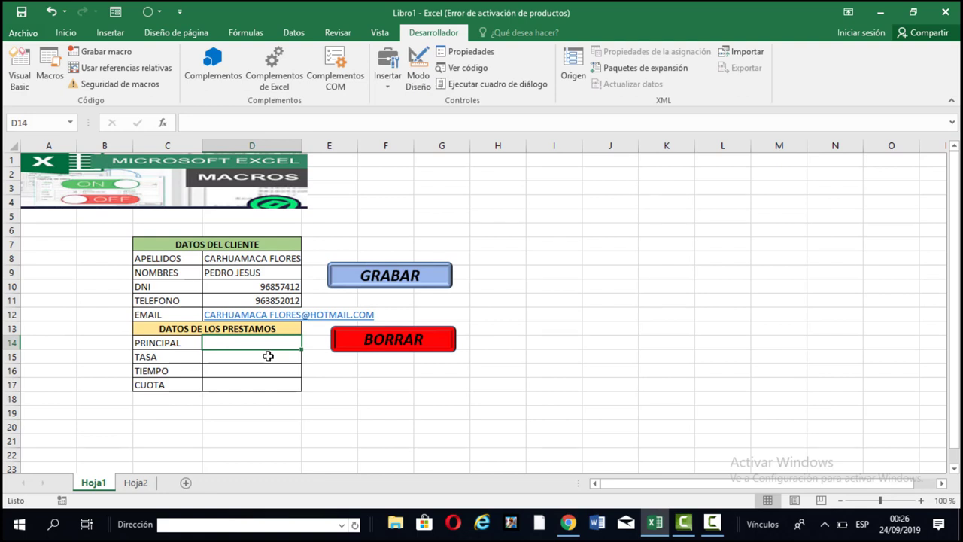
Enter the loan's principal 12000, rate 2.5 (shown as 3%) and term 12 in D14:D16.
text(1200)
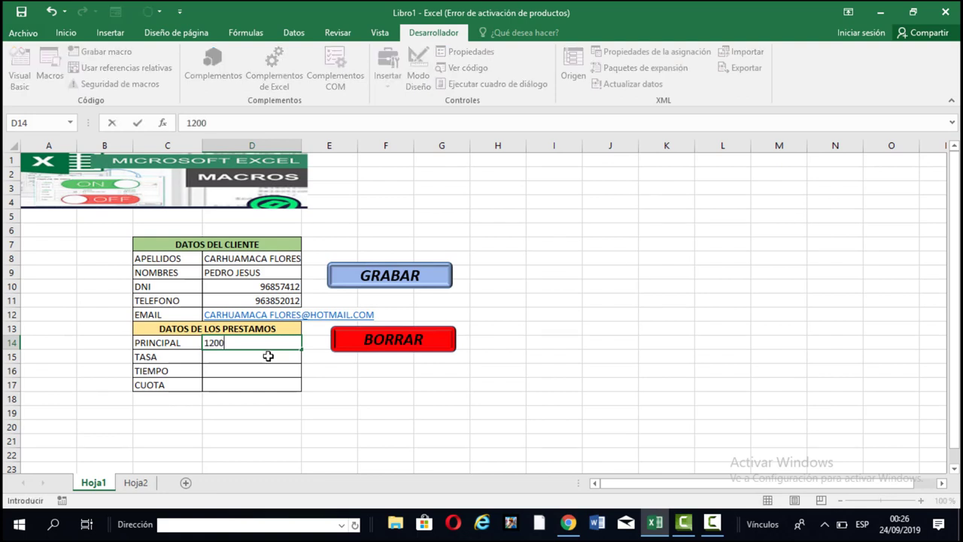
text(0)
key(Return)
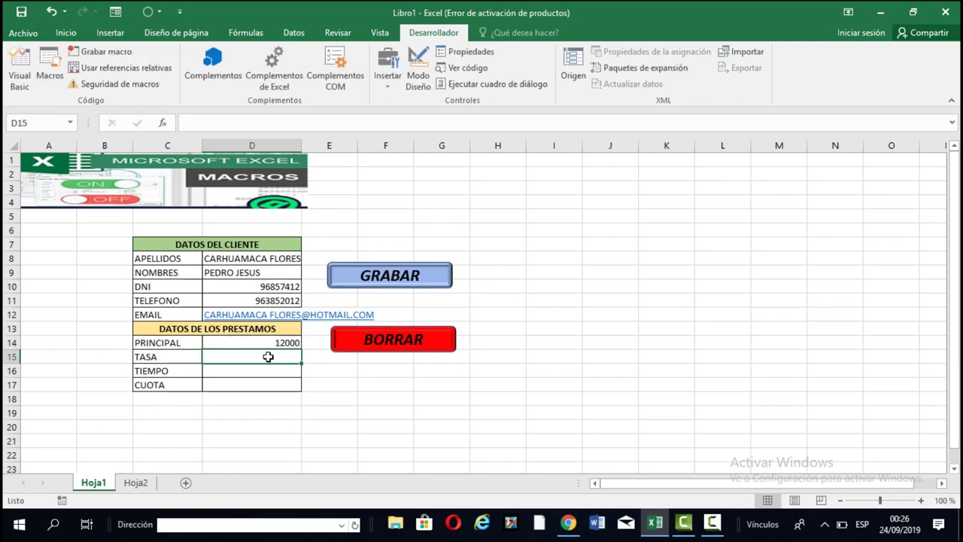
text(2.5)
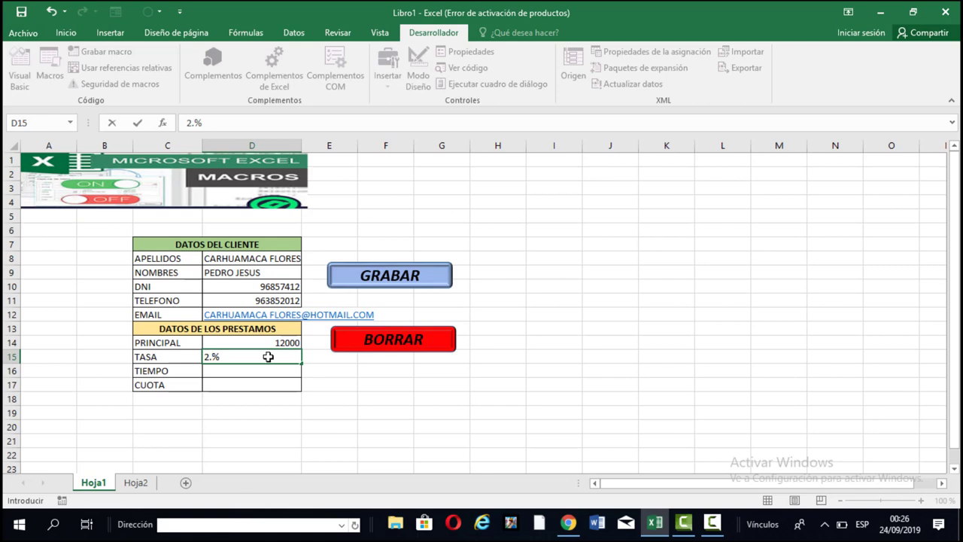
key(Return)
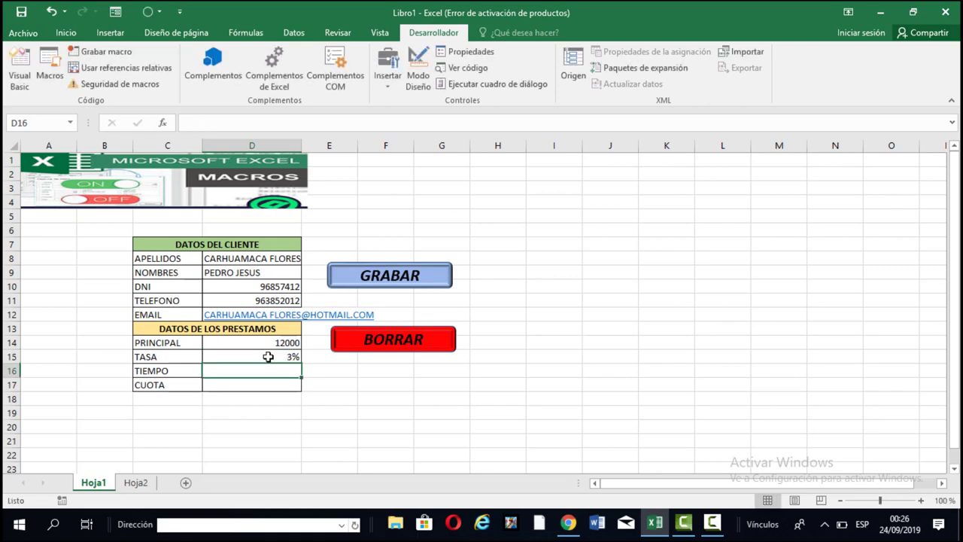
text(12)
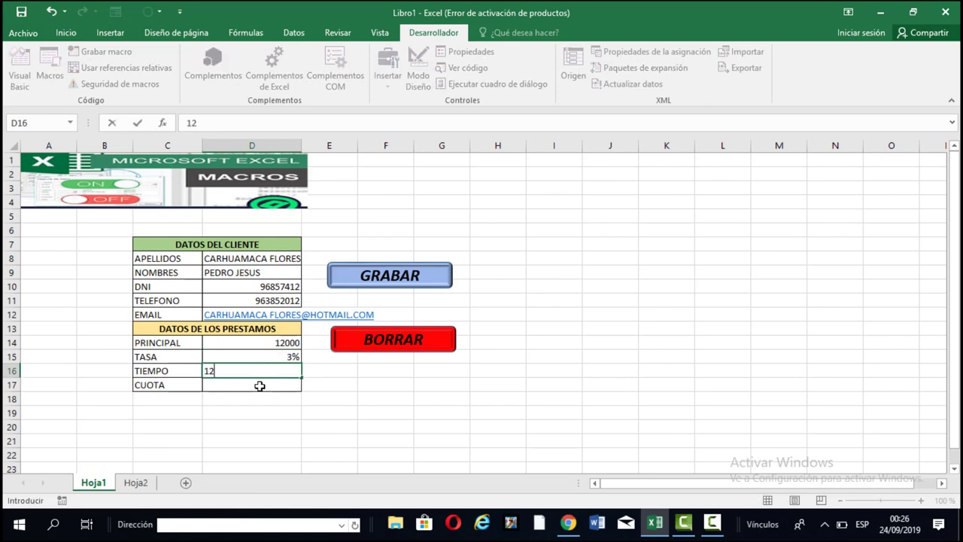
key(Return)
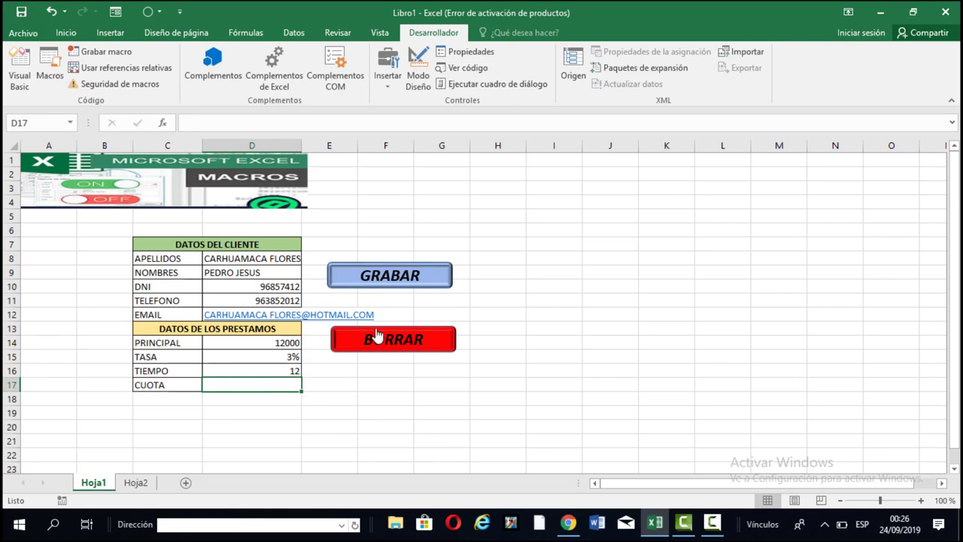
Save the 12000 loan with GRABAR, check the new Hoja2 row, then clear the form with BORRAR.
click(392, 272)
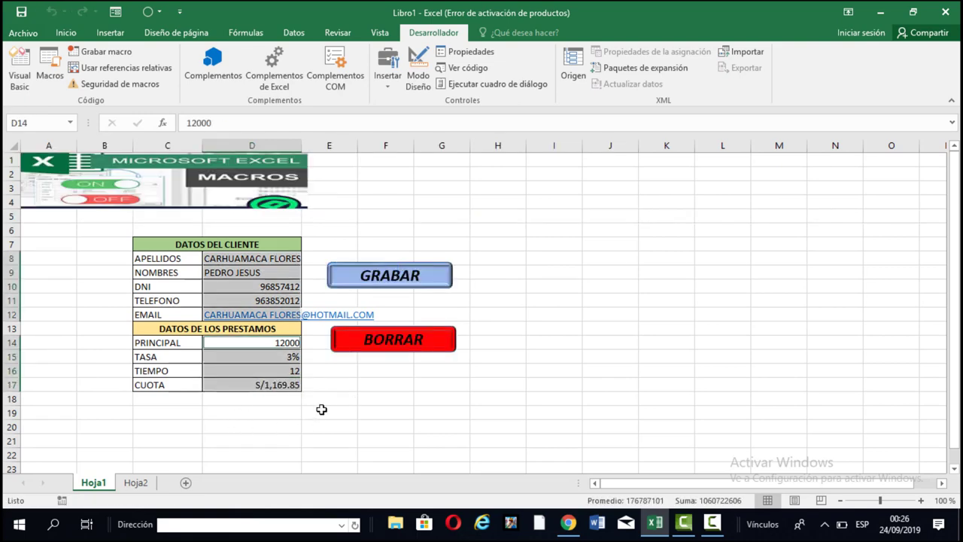
click(142, 487)
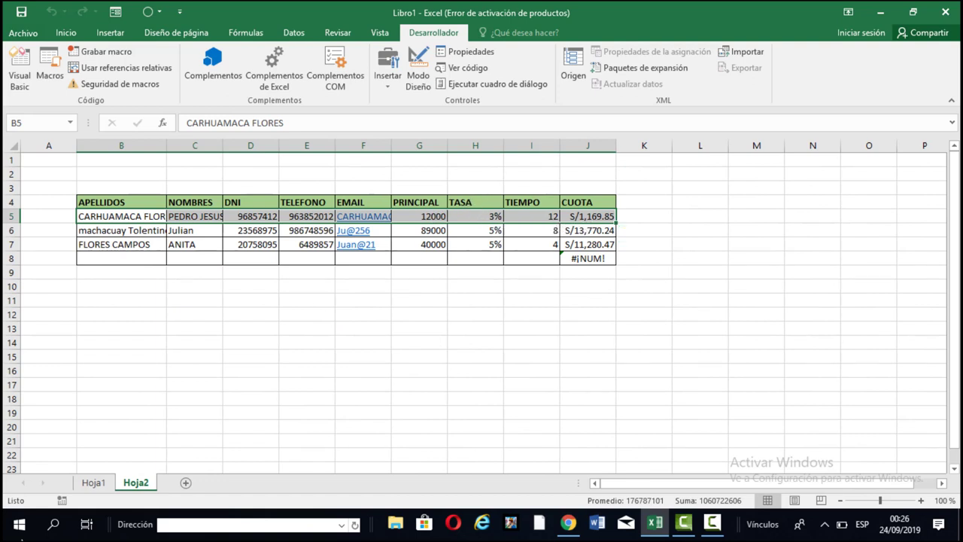
click(91, 482)
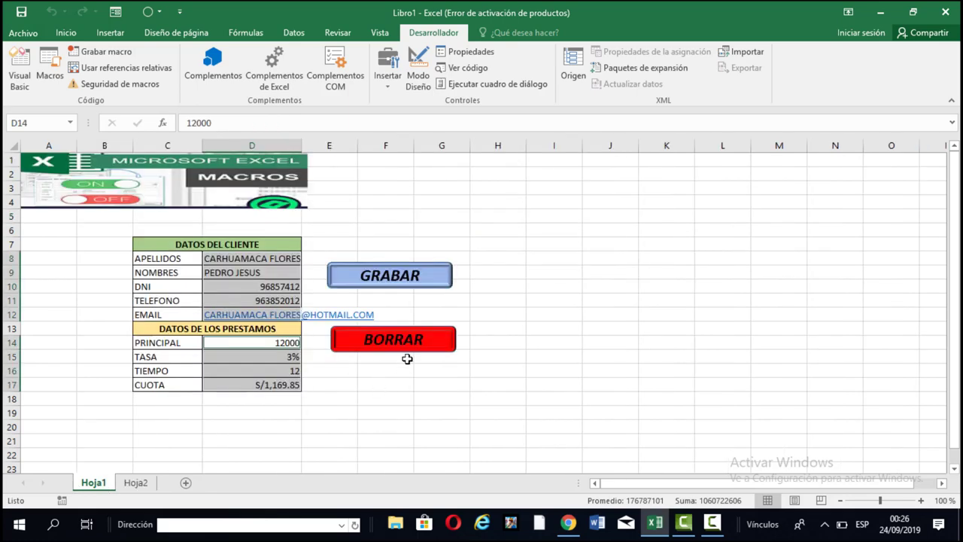
click(409, 349)
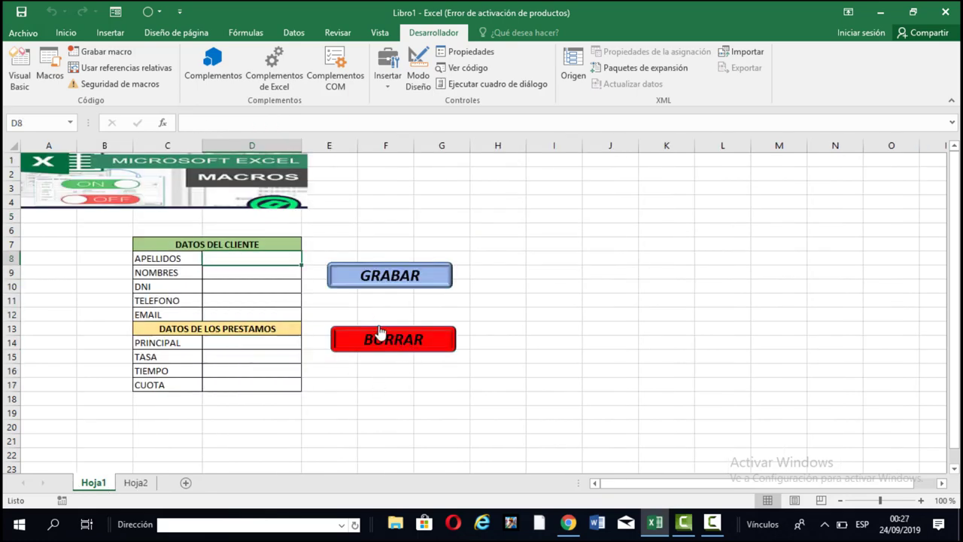